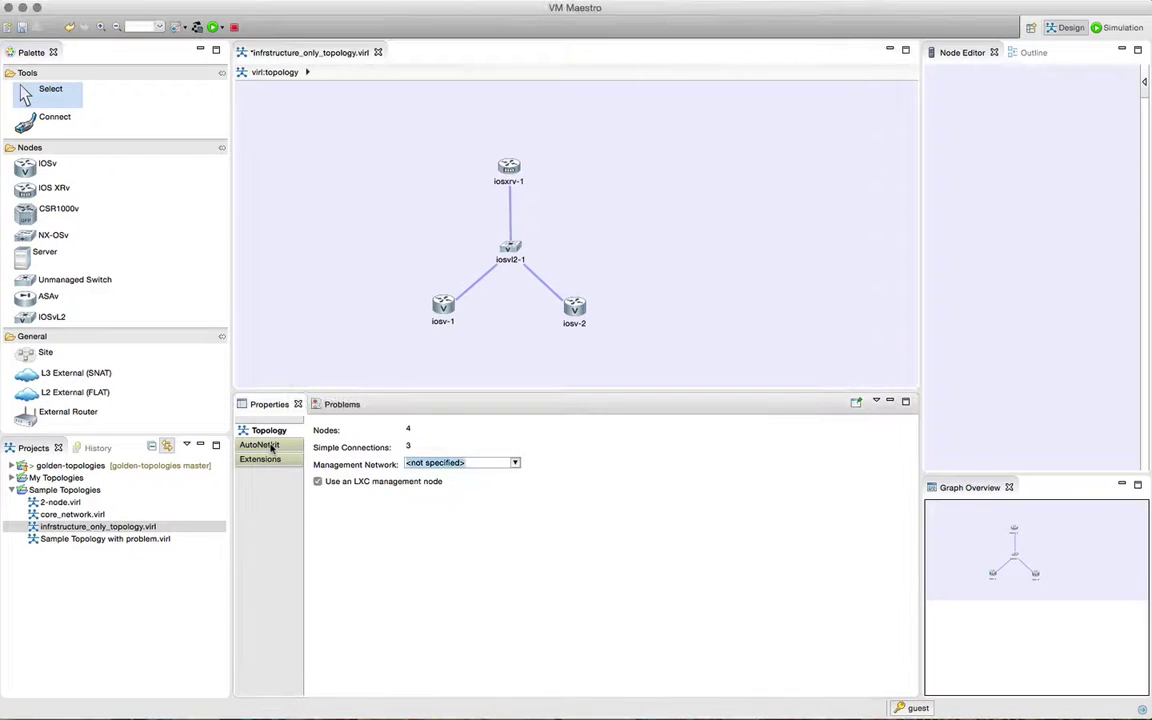
Step: Show the AutoNetkit properties of infrastructure_only_topology.virl (IP family v4, subnet 10.0.0.0/8)
left_click(271, 446)
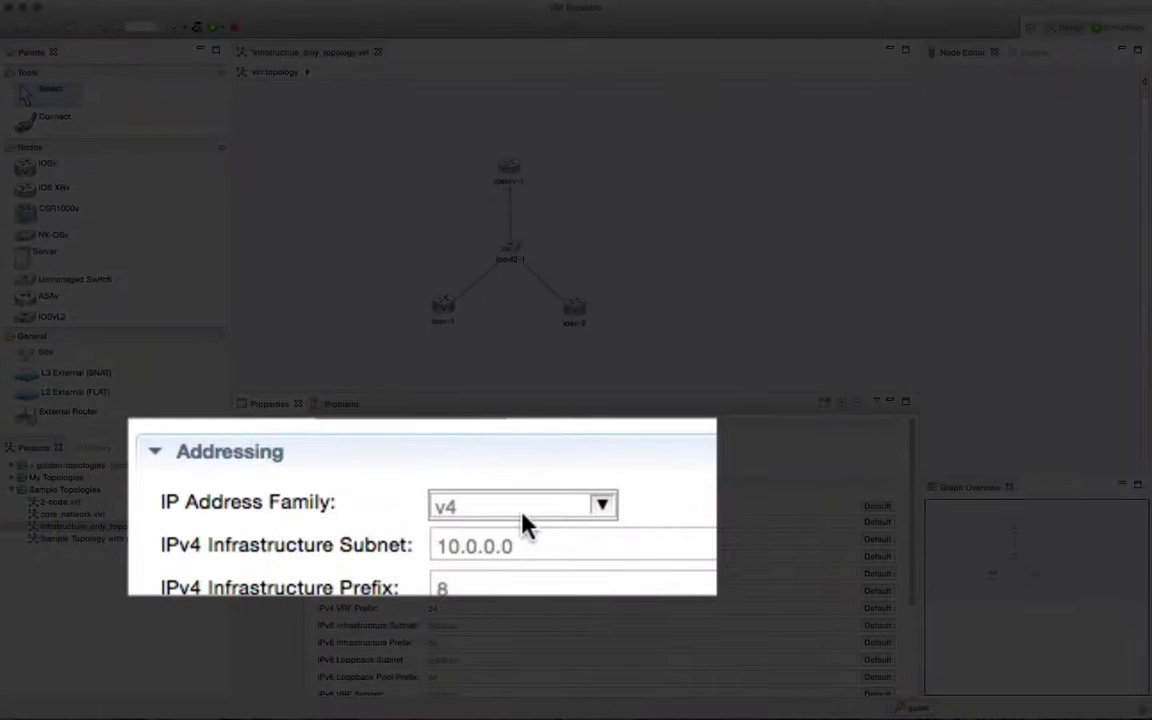
Step: In AutoNetkit properties, set IP Address Family to None and Enable Routing Protocols to false
left_click(604, 508)
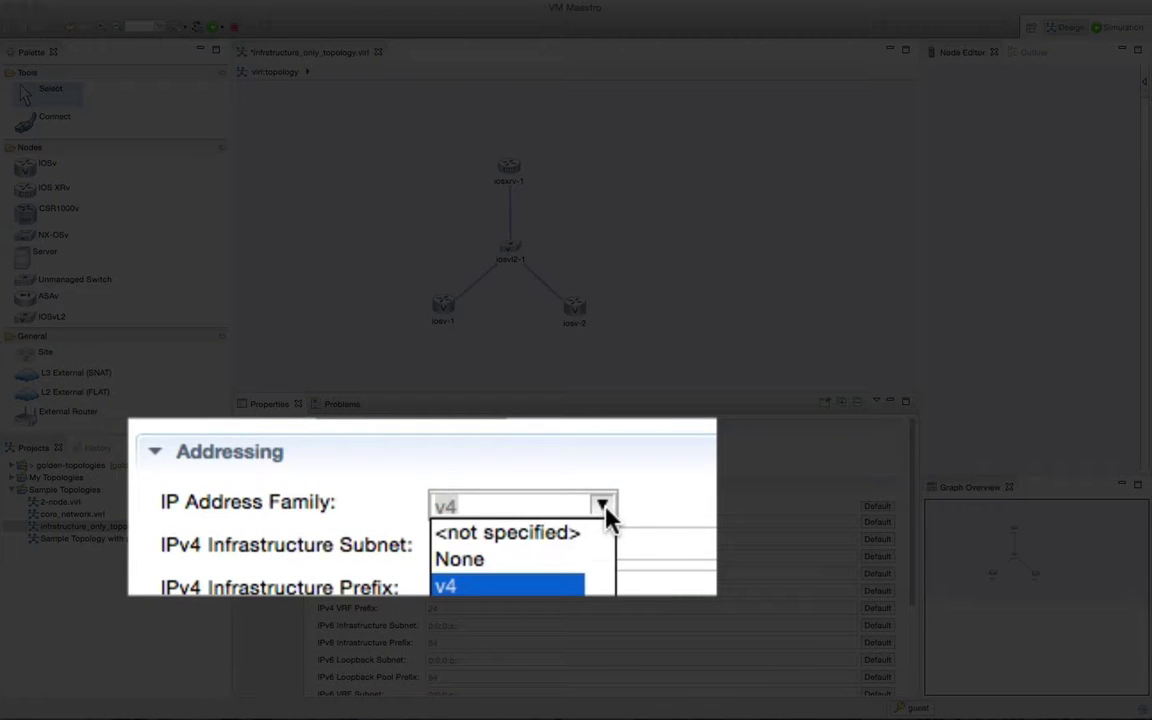
left_click(472, 562)
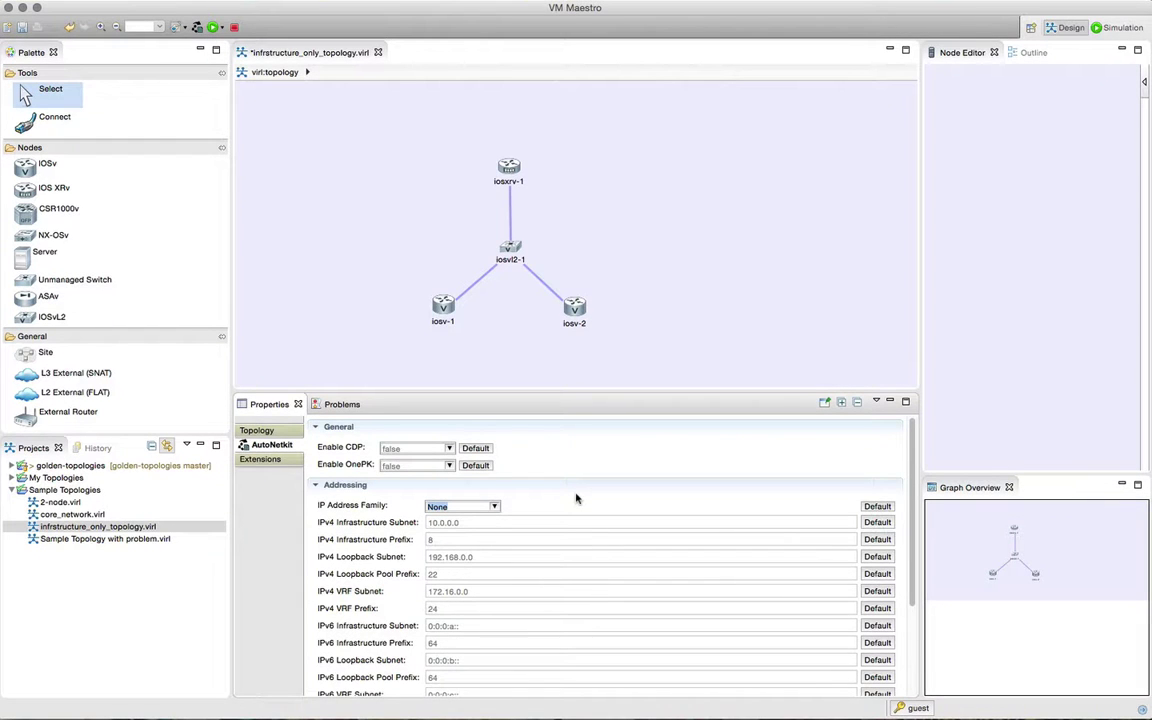
scroll(576, 498, "down", 5)
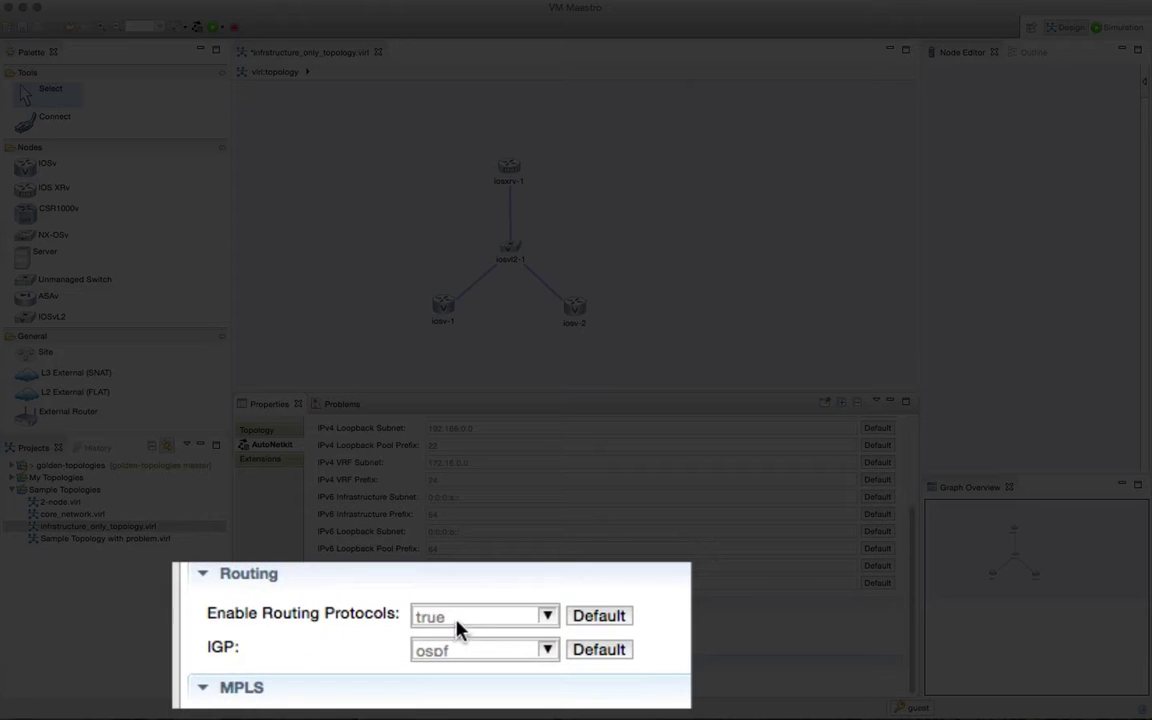
double_click(447, 626)
left_click(548, 616)
left_click(420, 680)
scroll(405, 565, "up", 6)
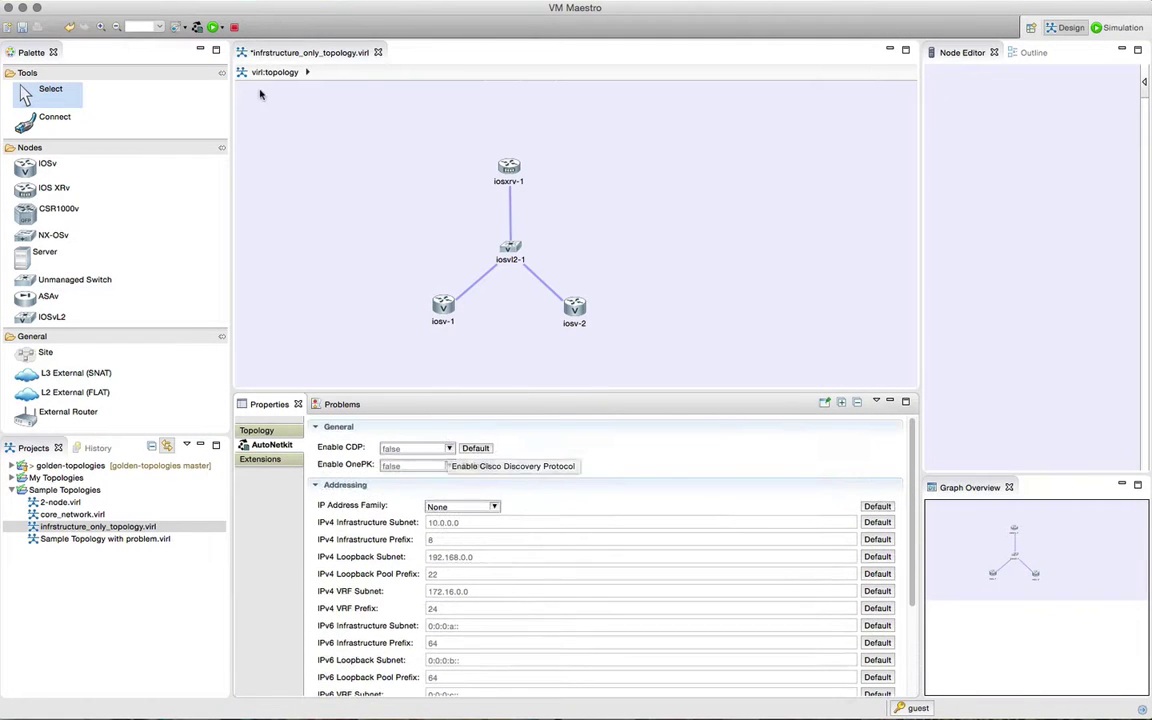
Step: Save the topology and read iosv-1's stored config in its Extensions
left_click(197, 28)
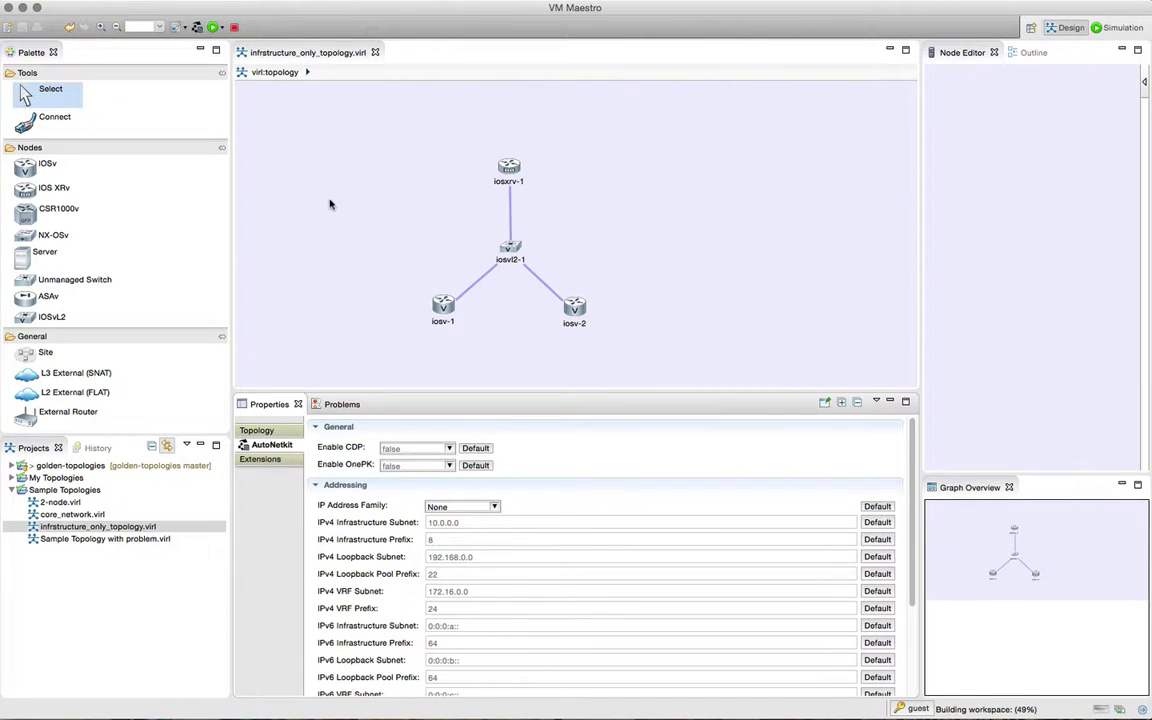
left_click(444, 309)
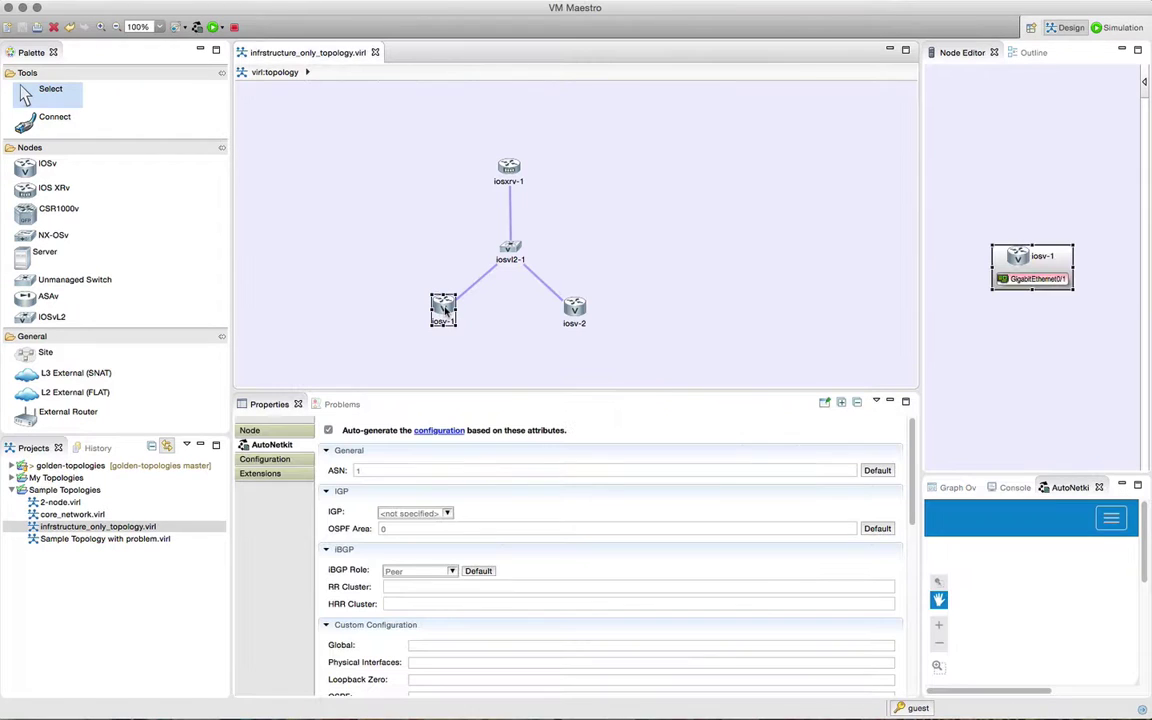
left_click(262, 473)
left_click(448, 530)
double_click(448, 530)
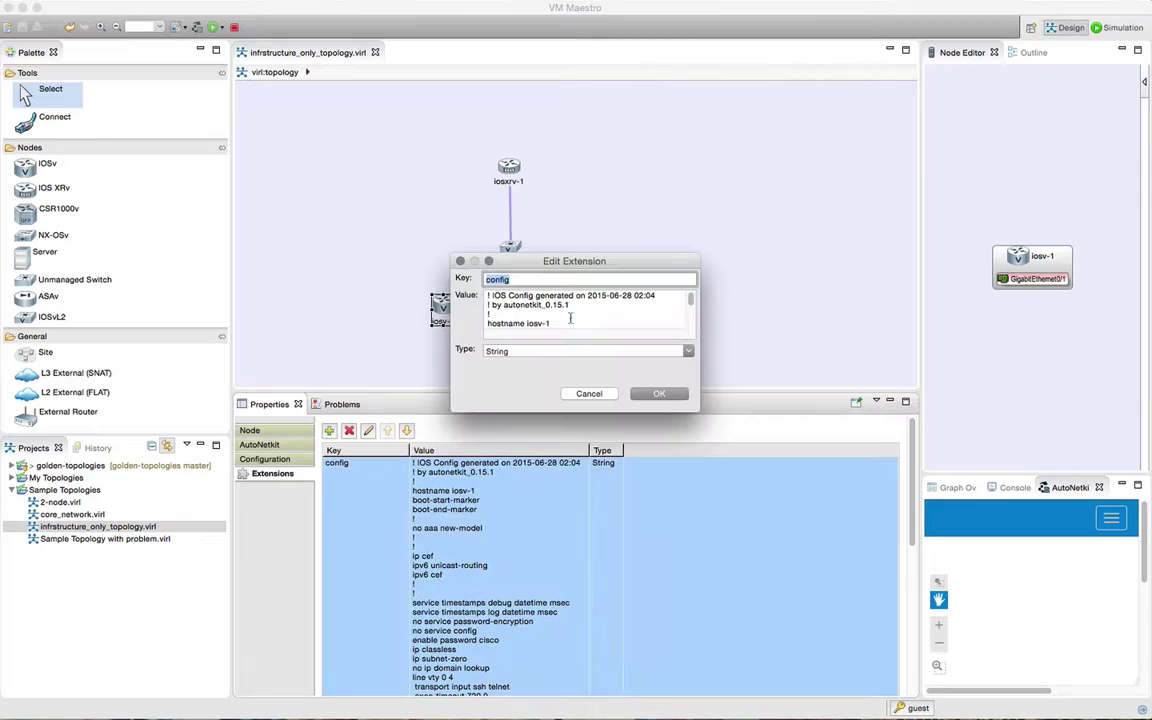
left_click_drag(601, 392, 830, 615)
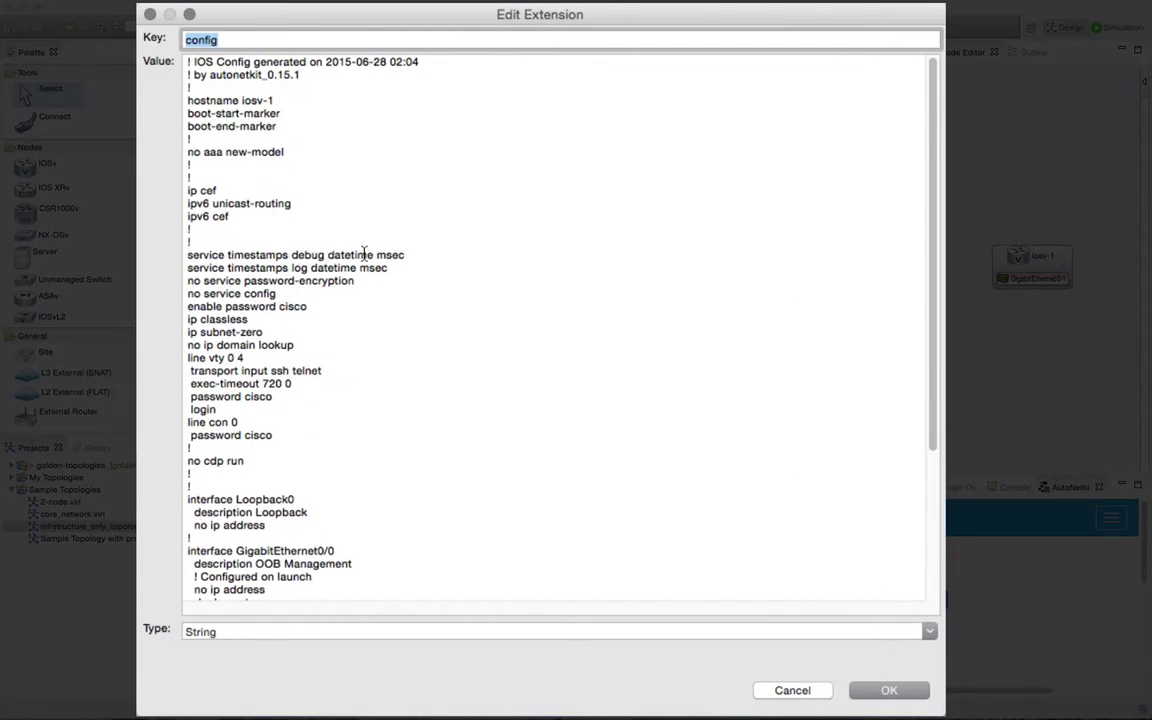
scroll(364, 254, "down", 5)
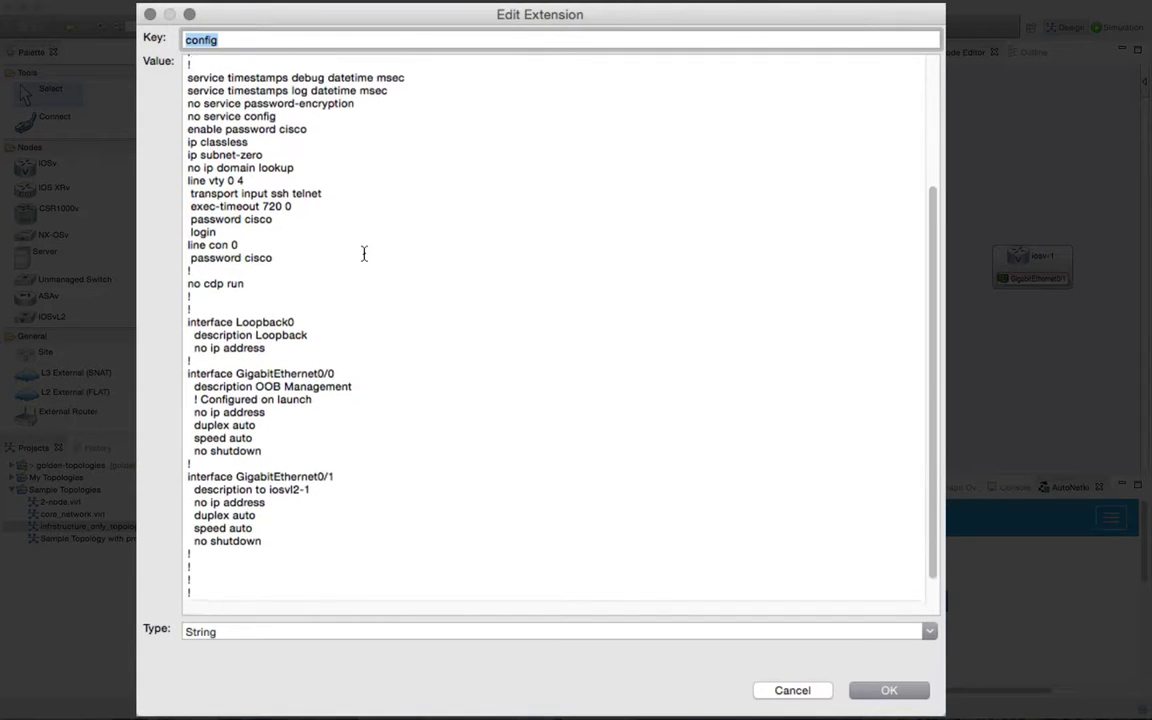
scroll(364, 254, "down", 2)
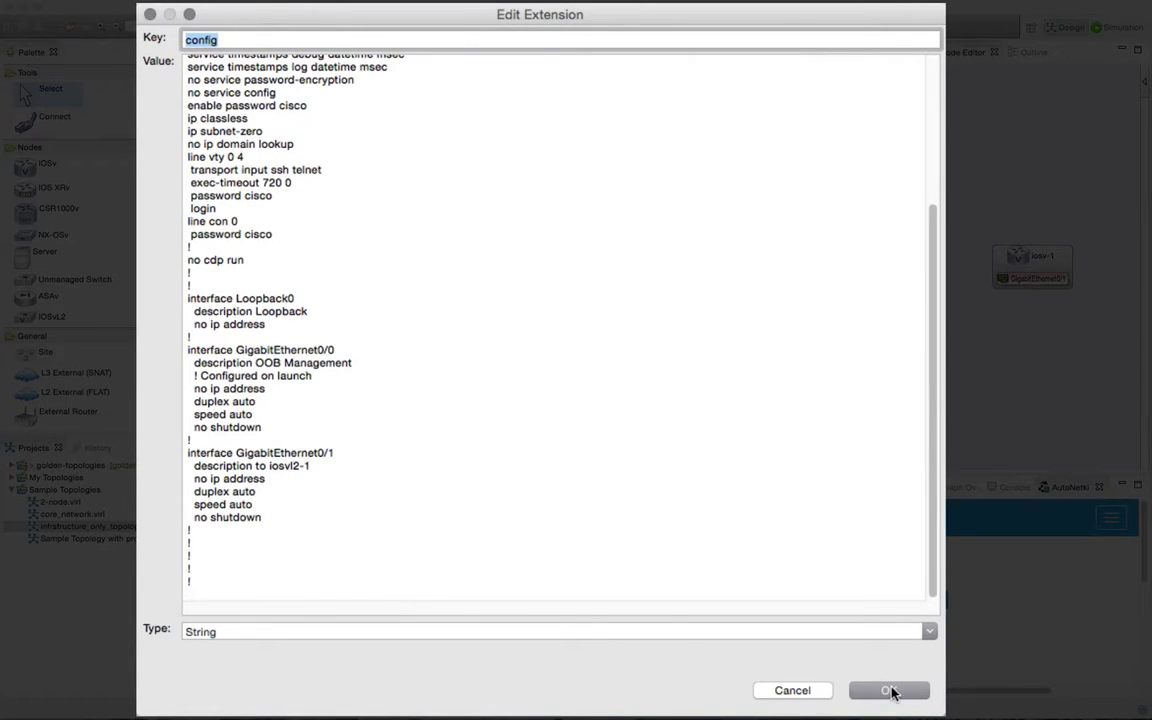
left_click(890, 690)
Step: Read iosxrv-1's stored IOS-XR config from its Extensions entry
left_click(513, 168)
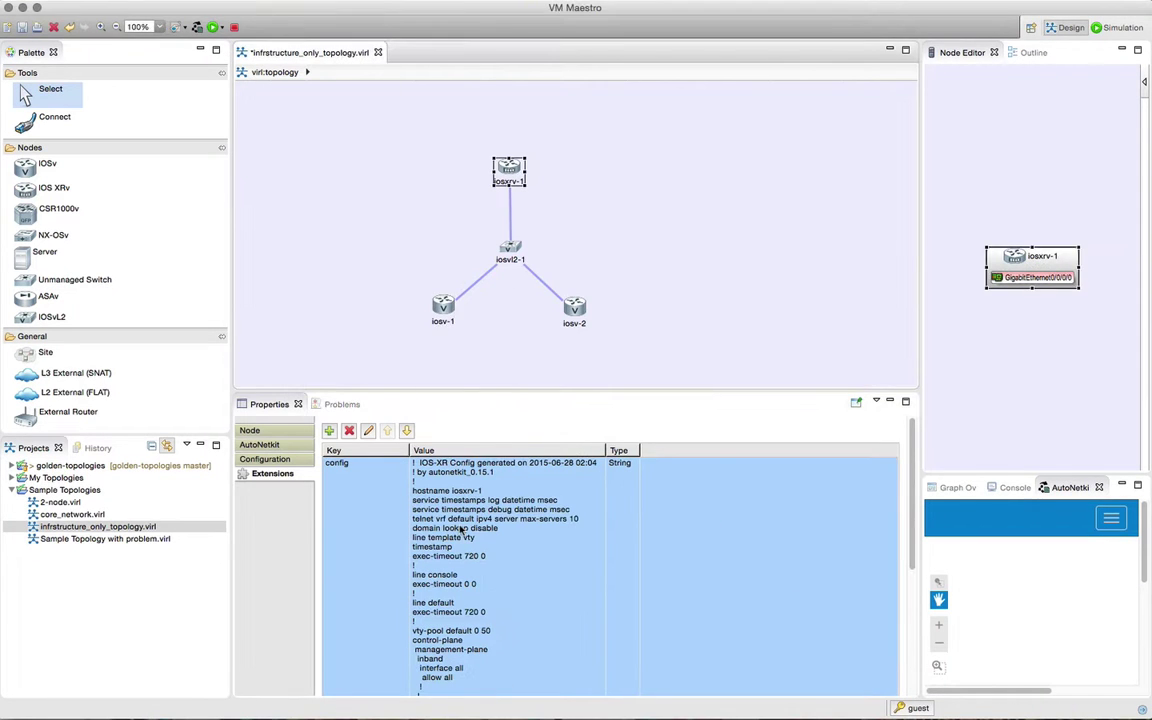
double_click(415, 477)
left_click_drag(522, 250, 251, 90)
double_click(390, 91)
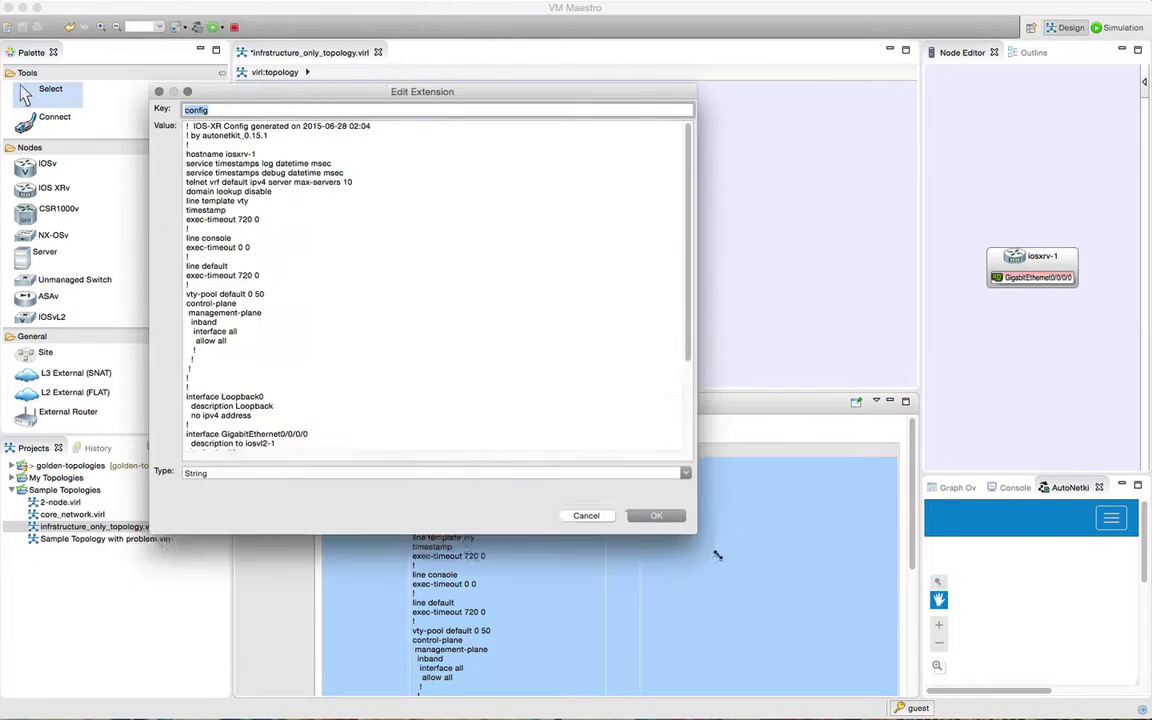
scroll(243, 245, "down", 3)
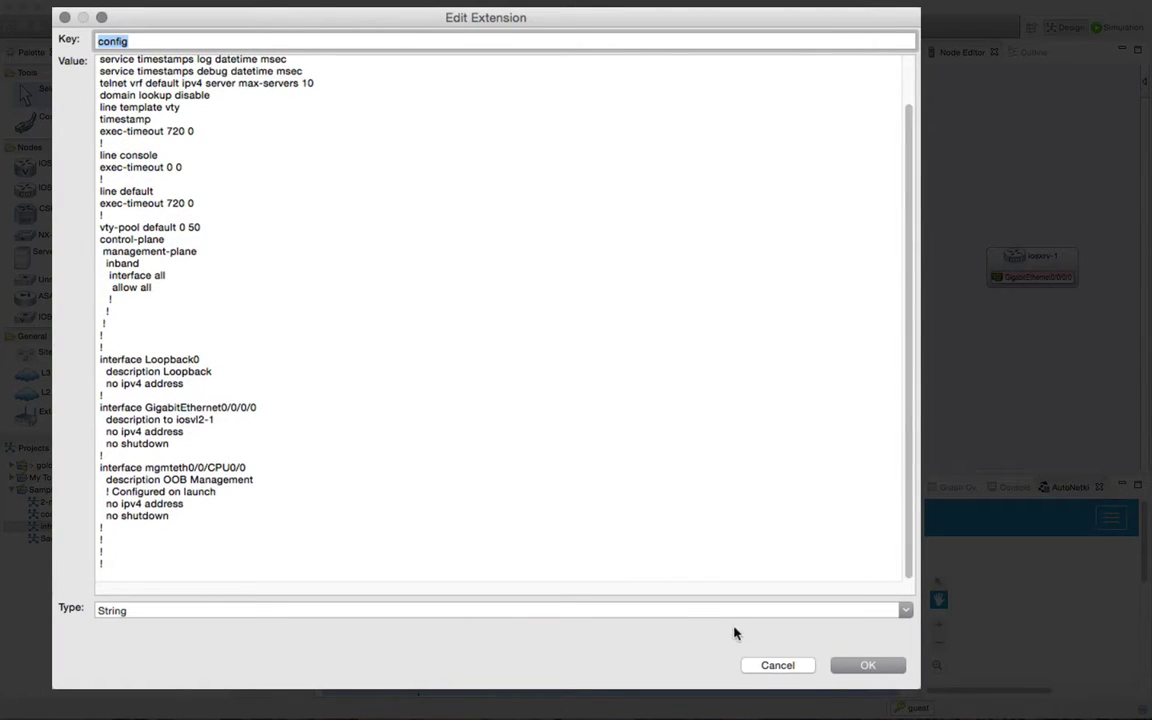
left_click(862, 665)
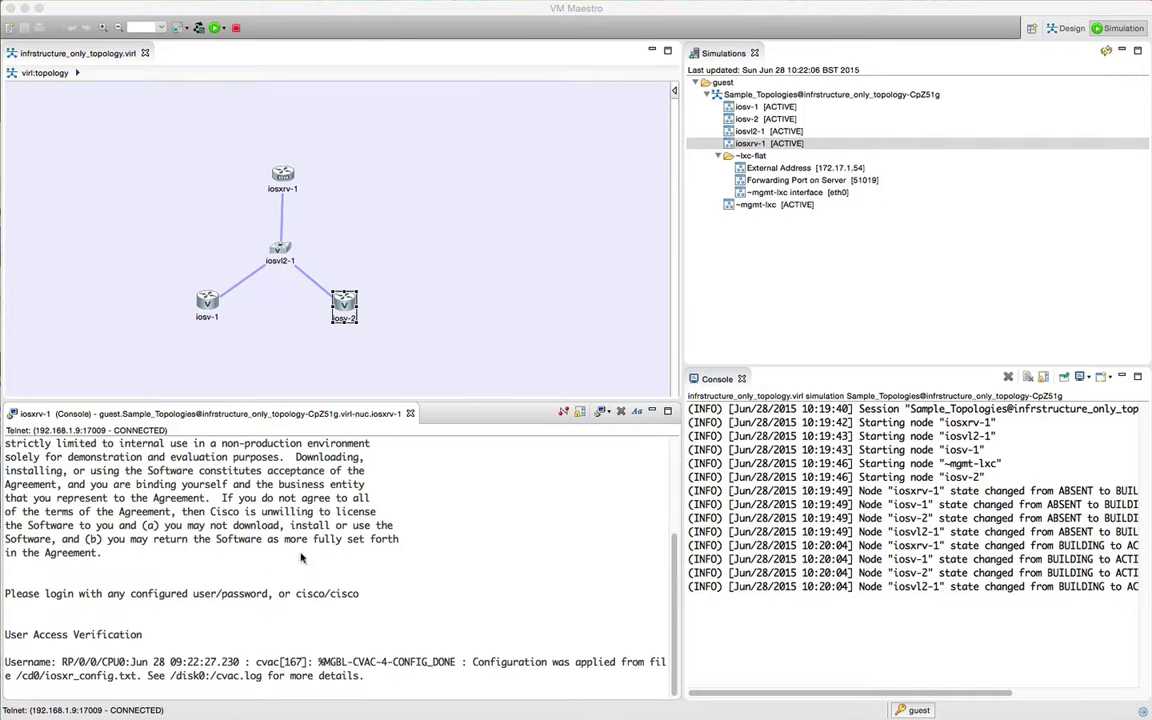
Step: Log into the iosxrv-1 console and run show ip int brief
key("Return")
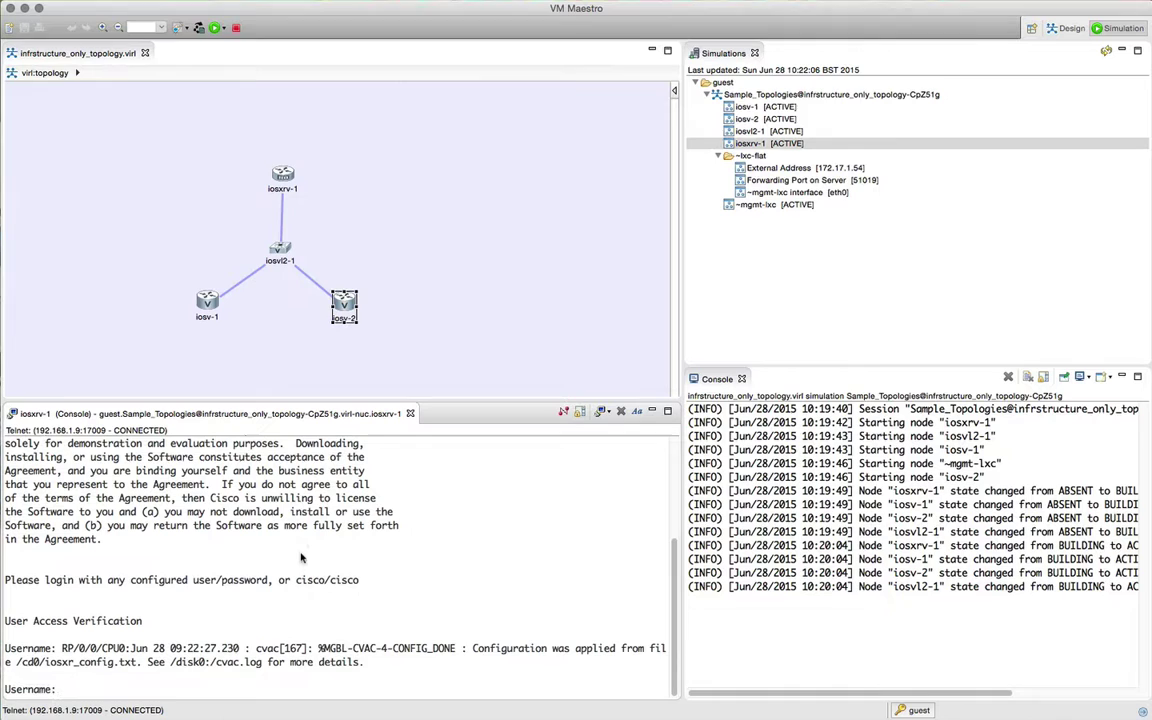
type("cisco")
key("Return")
type("cisco")
key("Return")
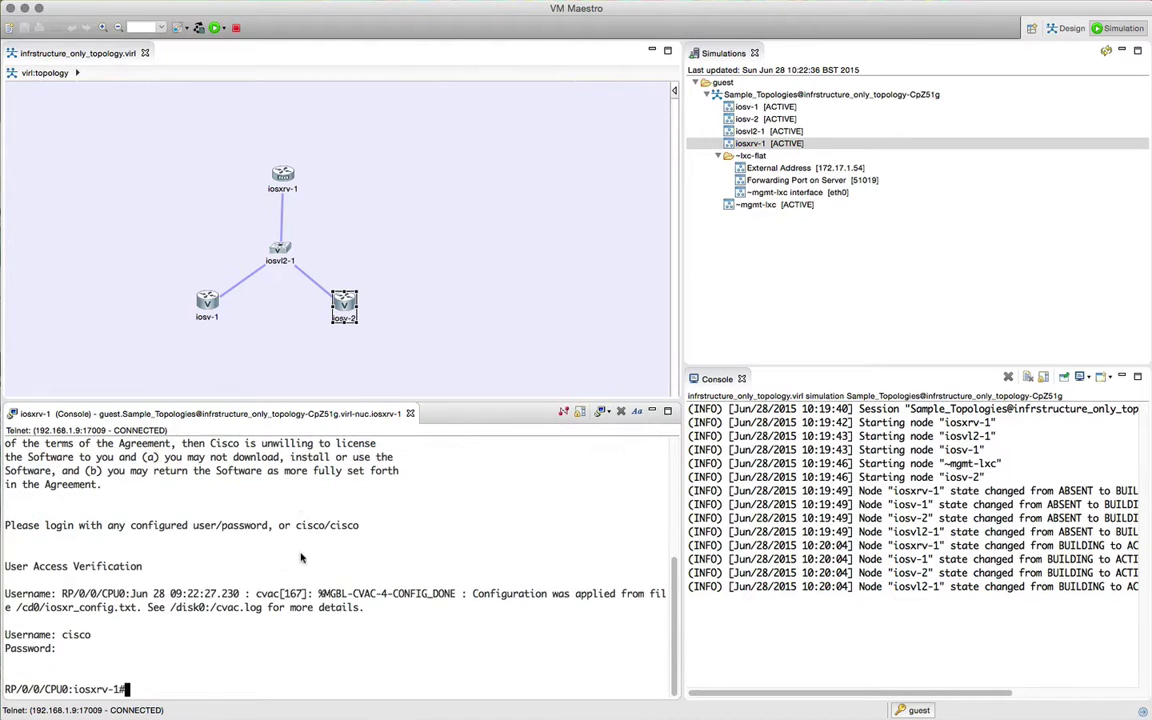
type("show ip int brief")
key("Return")
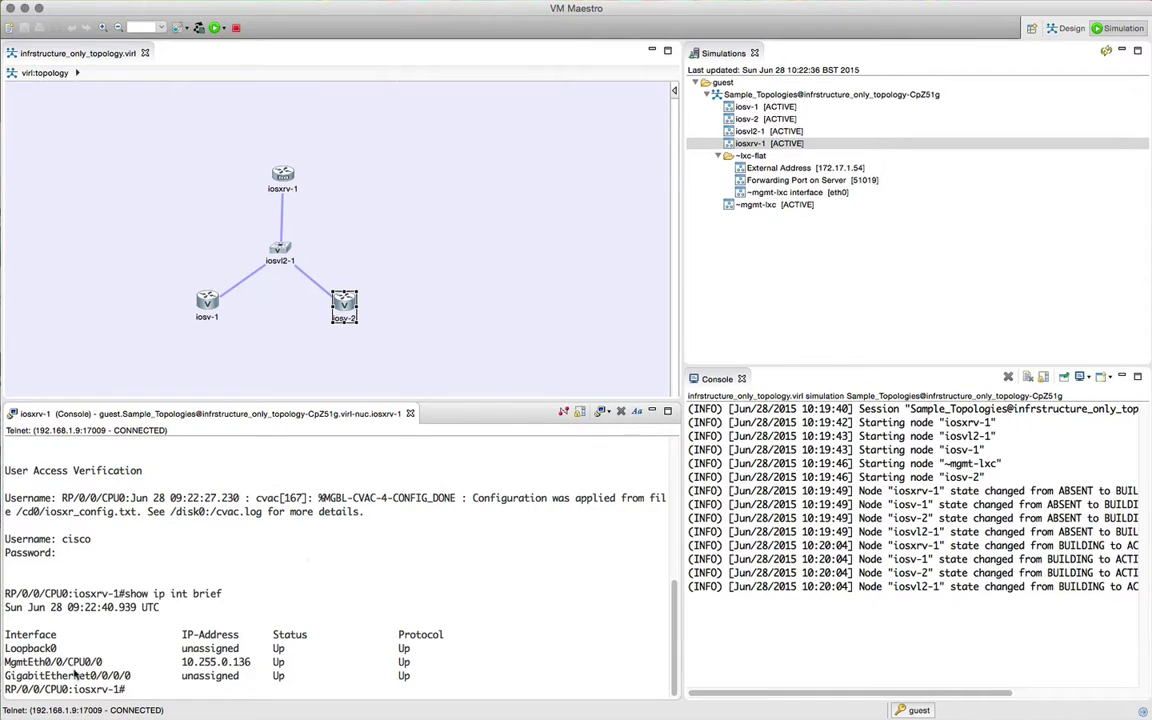
Step: Start an SSH Management (via LXC) session to iosxrv-1 and accept the host key
right_click(740, 143)
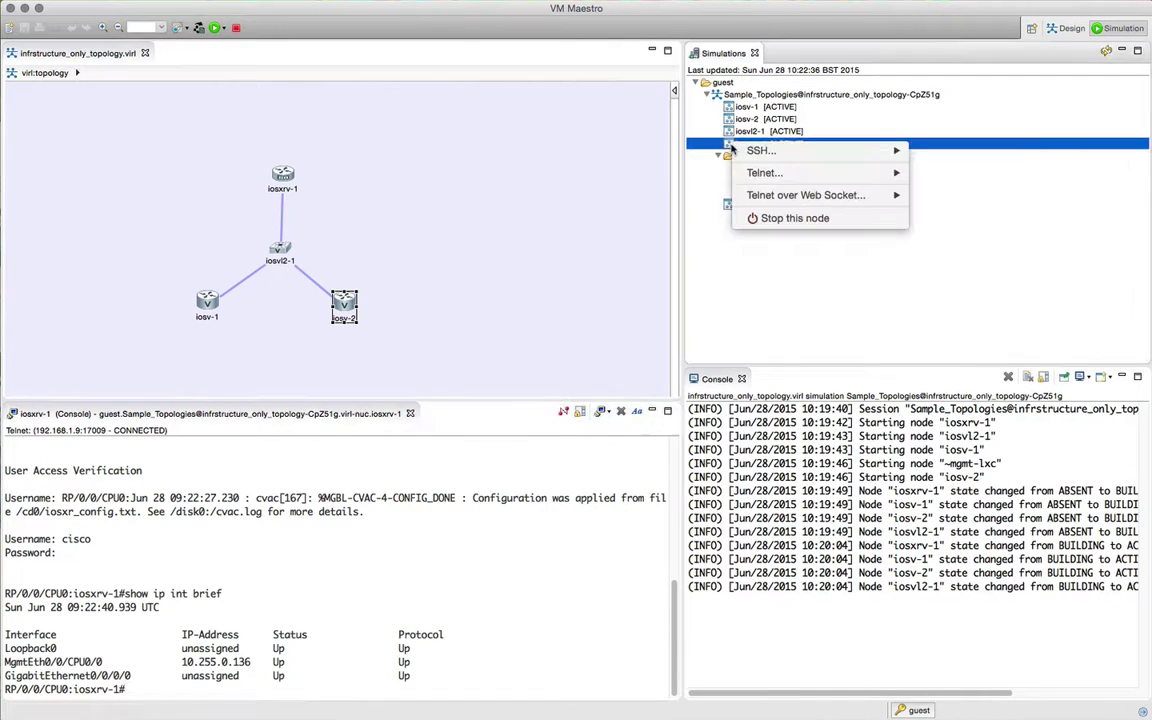
mouse_move(800, 150)
left_click(979, 153)
left_click(794, 409)
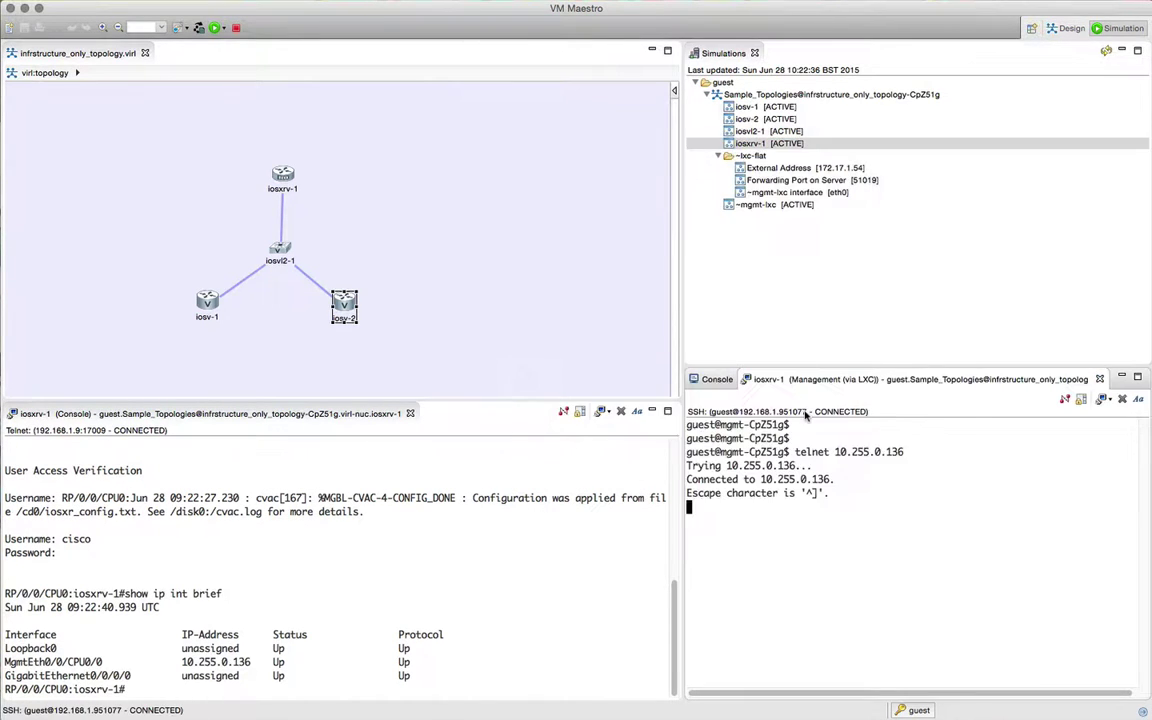
Step: Log into the SSH session, close the Telnet console and dock the SSH tab in its place
type("cisco")
key("Return")
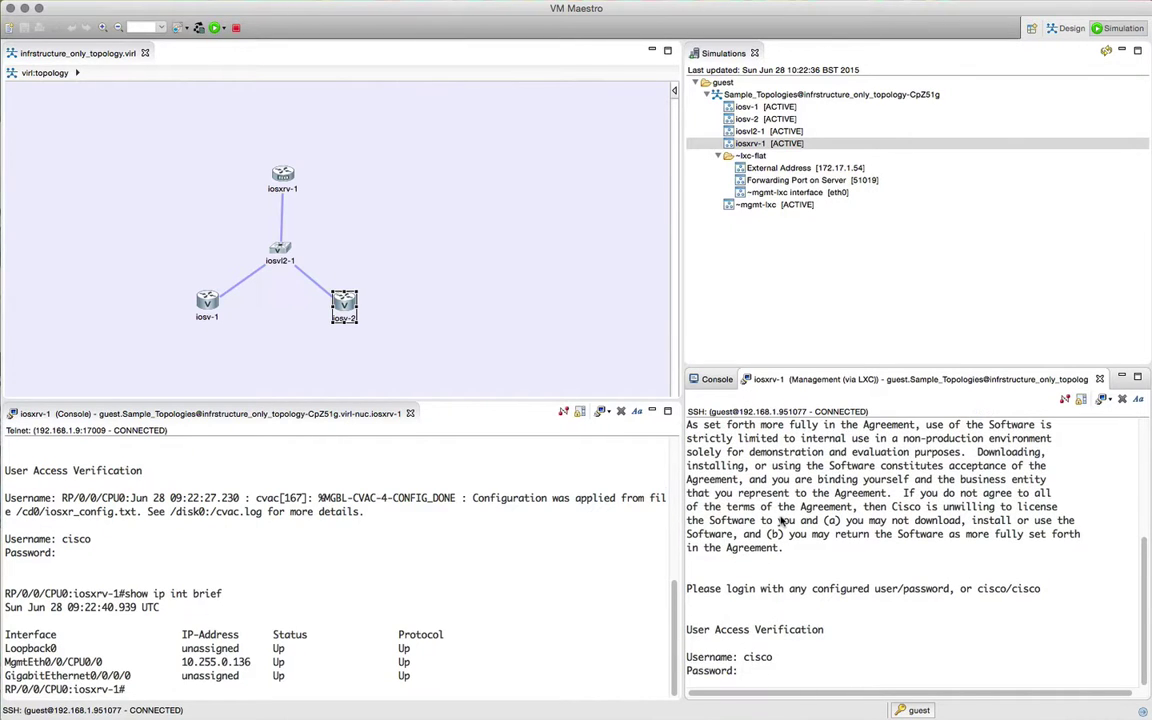
type("cisco")
key("Return")
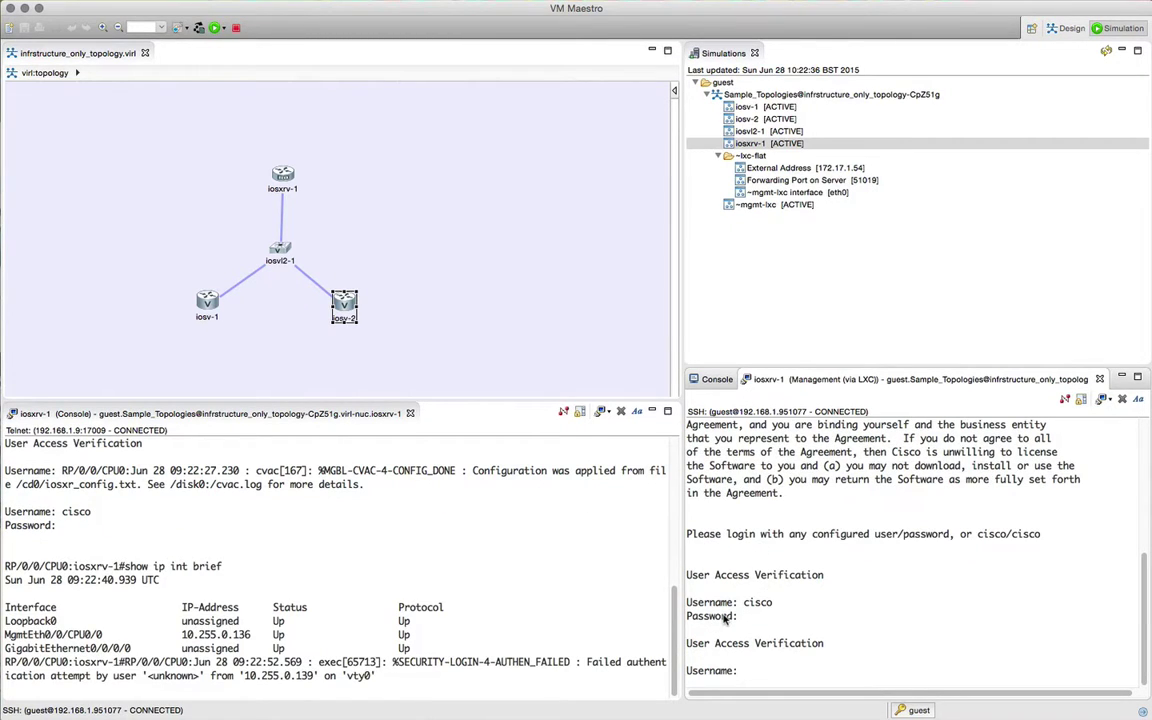
type("cisco")
key("Return")
type("cisco")
key("Return")
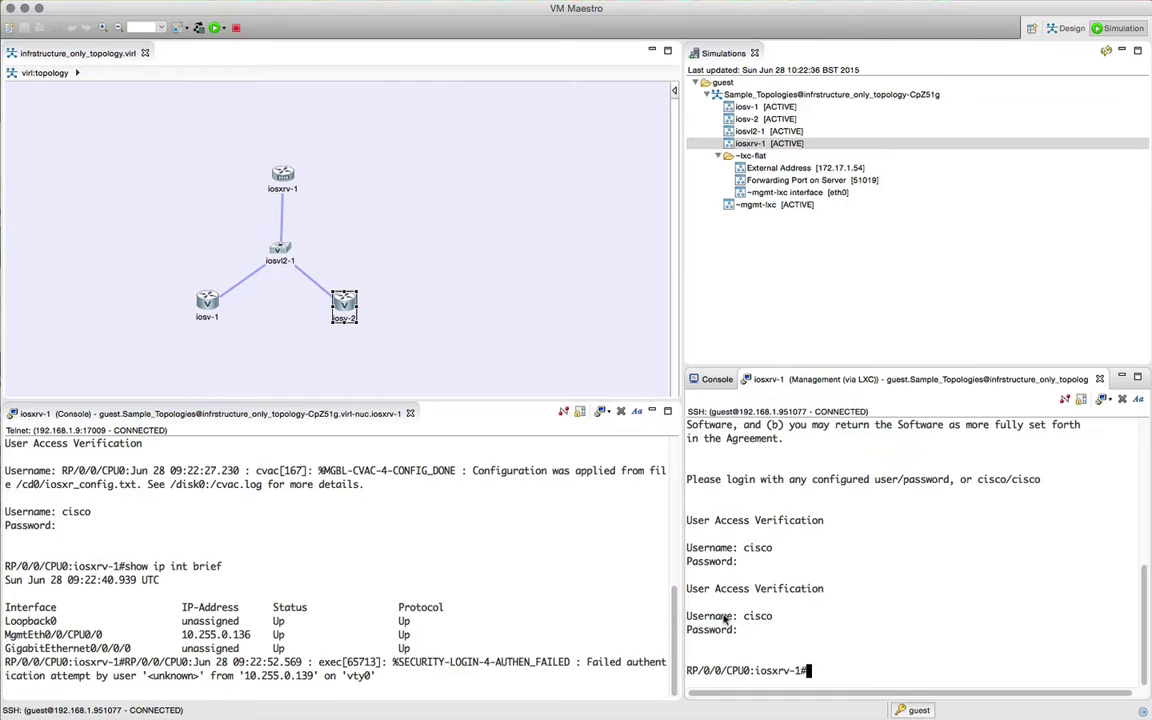
left_click(409, 413)
left_click_drag(790, 379, 368, 416)
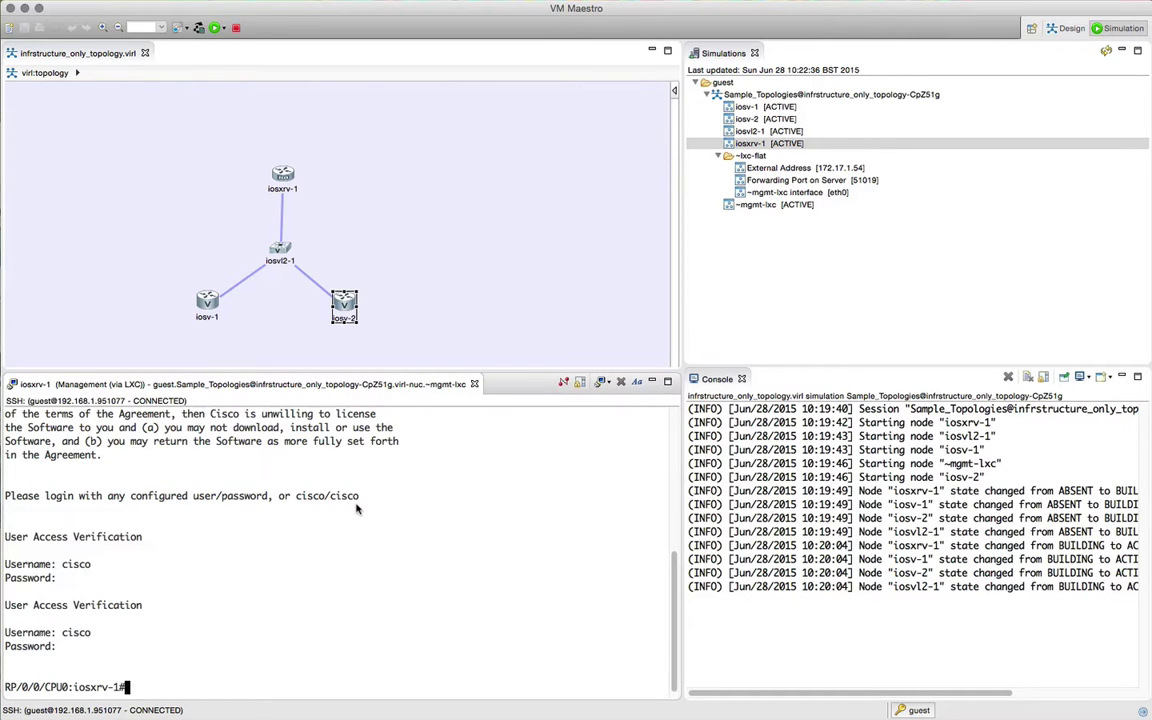
Step: Configure gi0/0/0/0.10 with dot1q VLAN 10, address 192.168.10.1/30, and no shutdown
type("conf t")
key("Return")
type("int g")
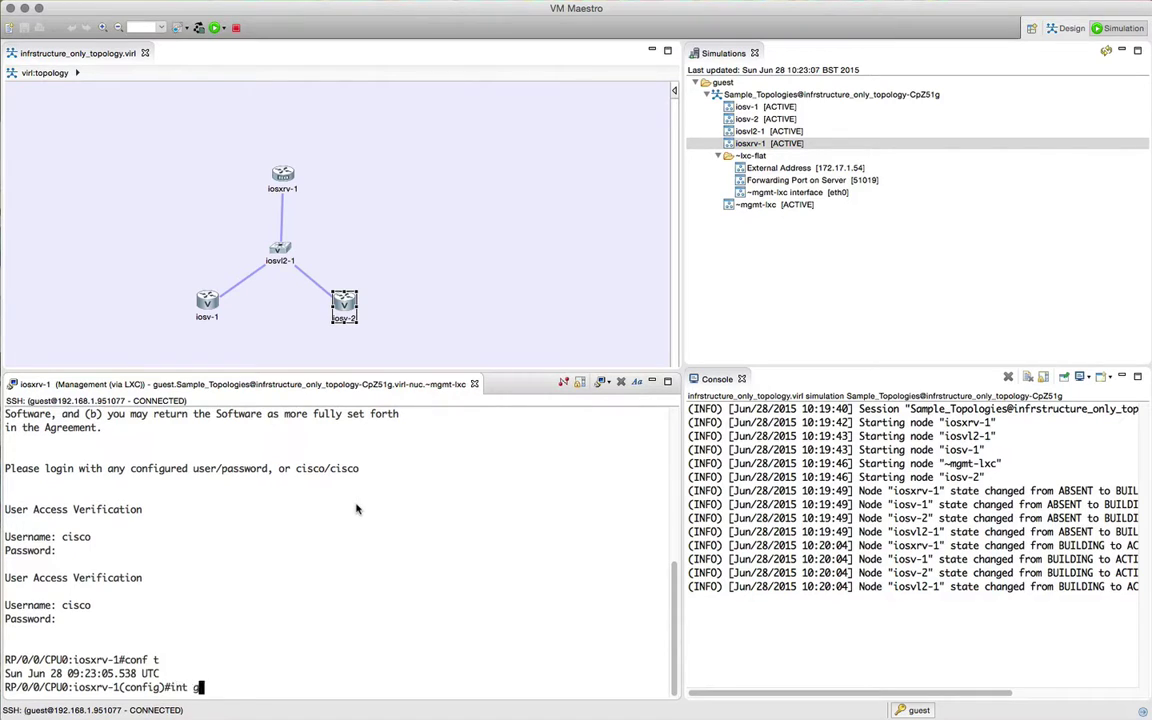
type("i 0/0/0/0.10")
key("Return")
type("encapsulation dot1")
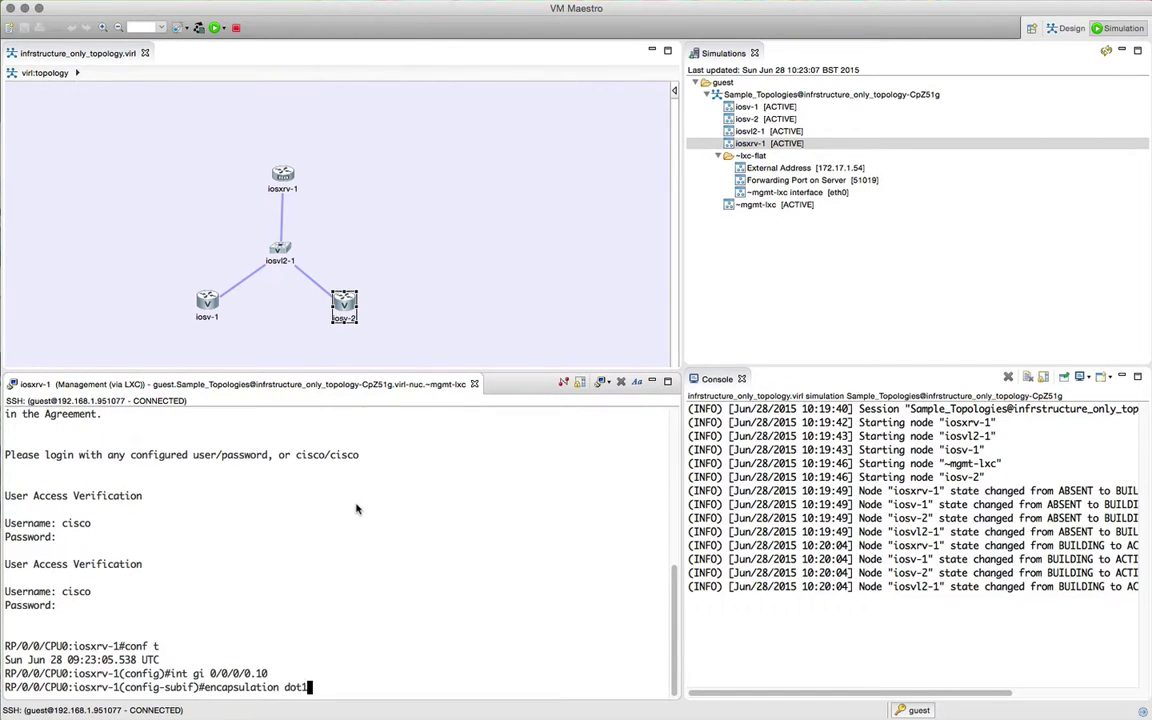
type("q 10")
key("Return")
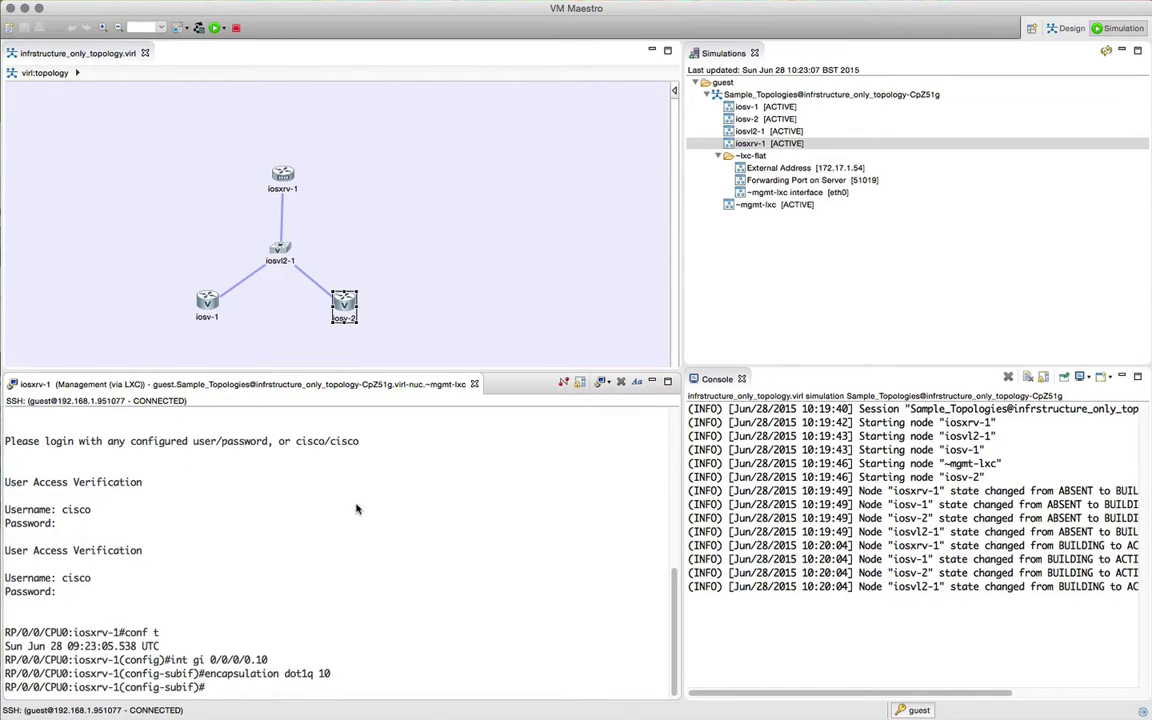
type("ipv4 address 192.168.10.")
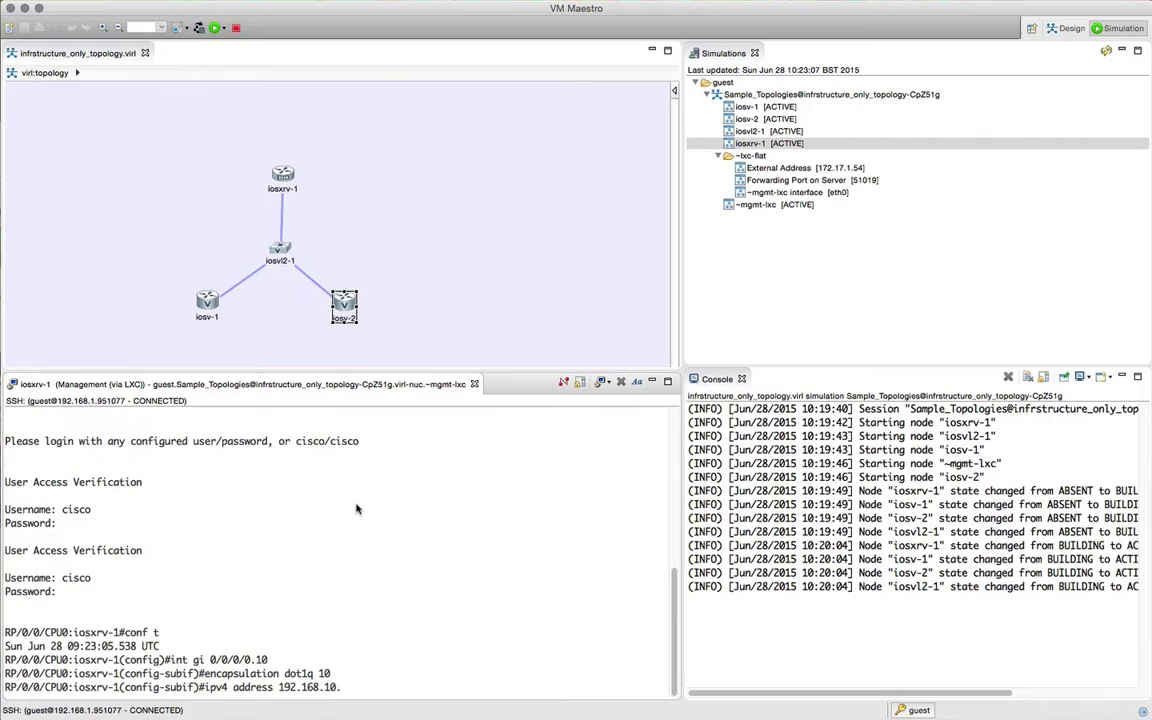
type("1/30")
key("Return")
type("no shutdown")
key("Return")
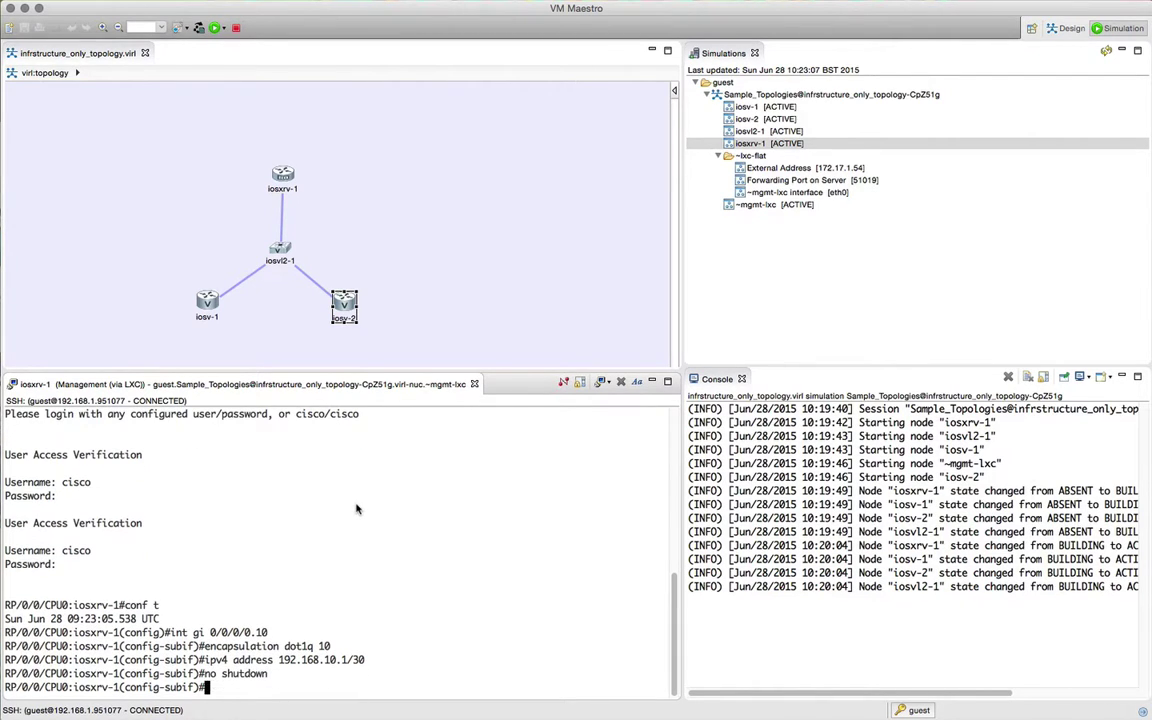
Step: Configure gi0/0/0/0.20 with dot1q VLAN 20, address 192.168.20.1/30, and no shutdown
type("int gi0/0/0/0.20")
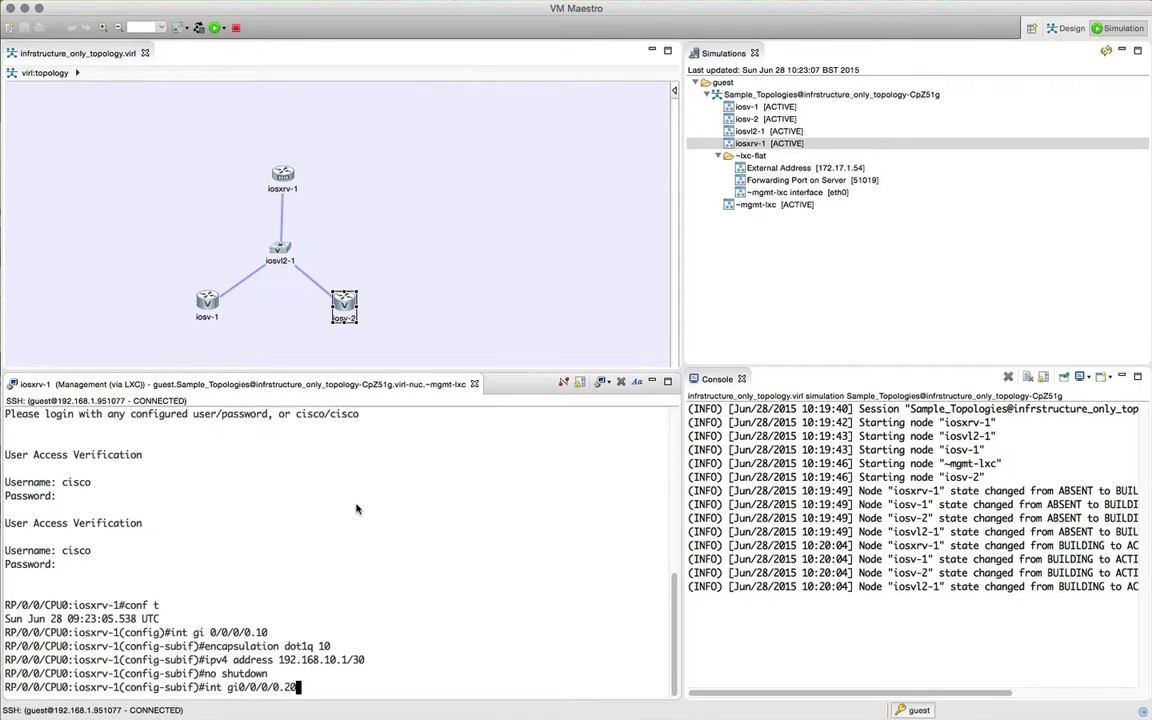
key("Return")
type("encapsulation dot1q 20")
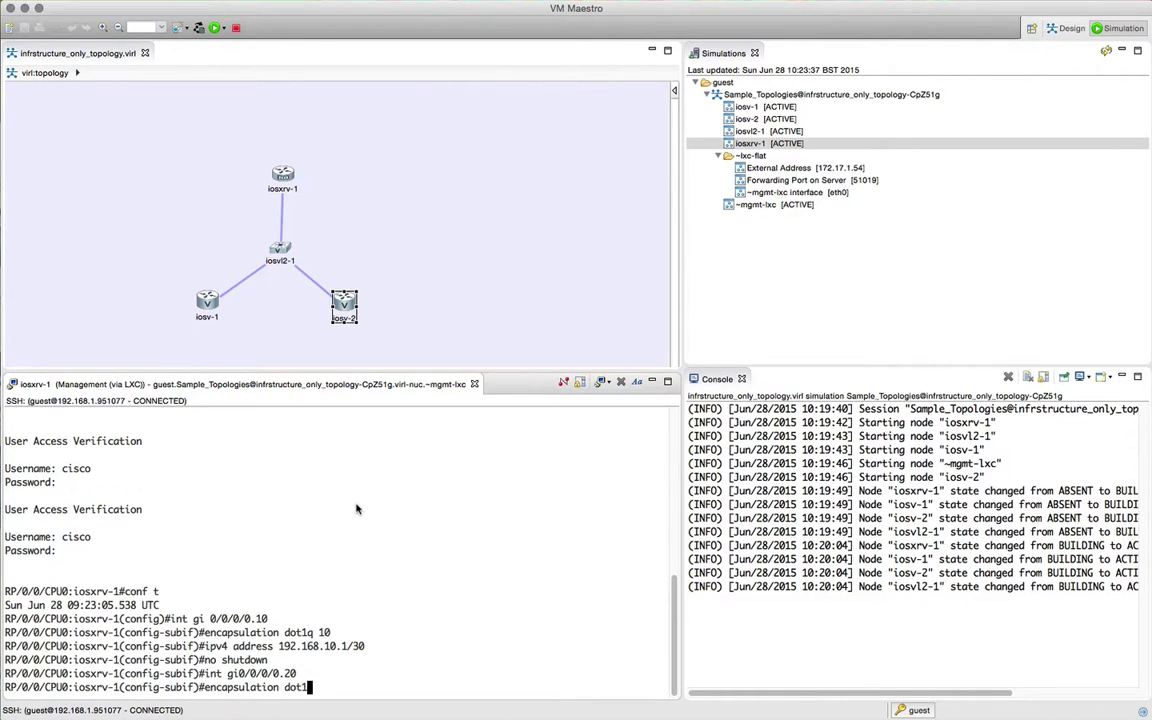
key("Return")
key("Up")
key("Up")
key("Up")
key("Up")
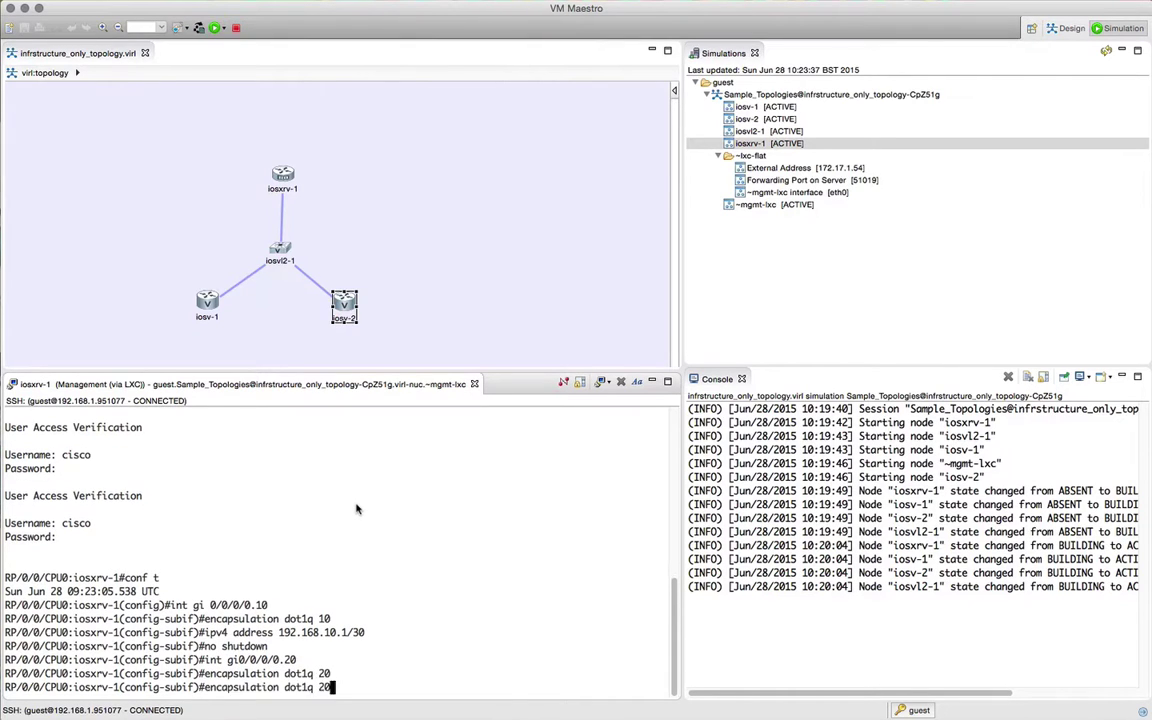
key("Left")
key("Left")
key("Left")
key("Left")
key("Left")
key("Left")
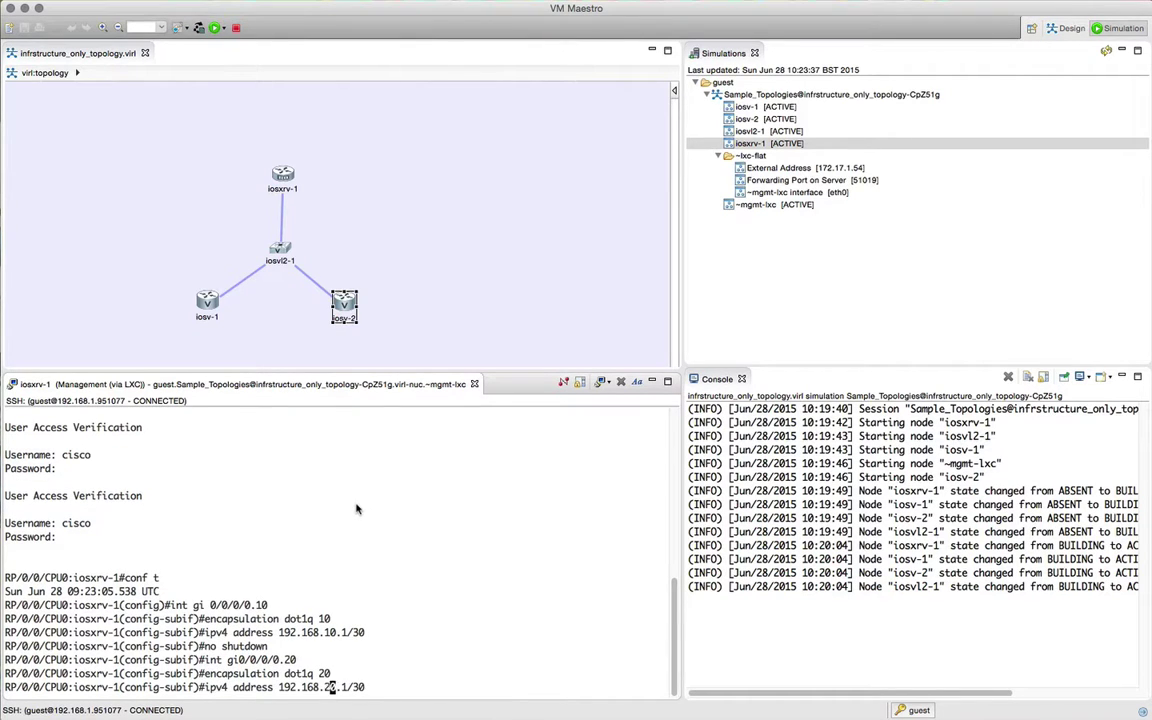
key("Return")
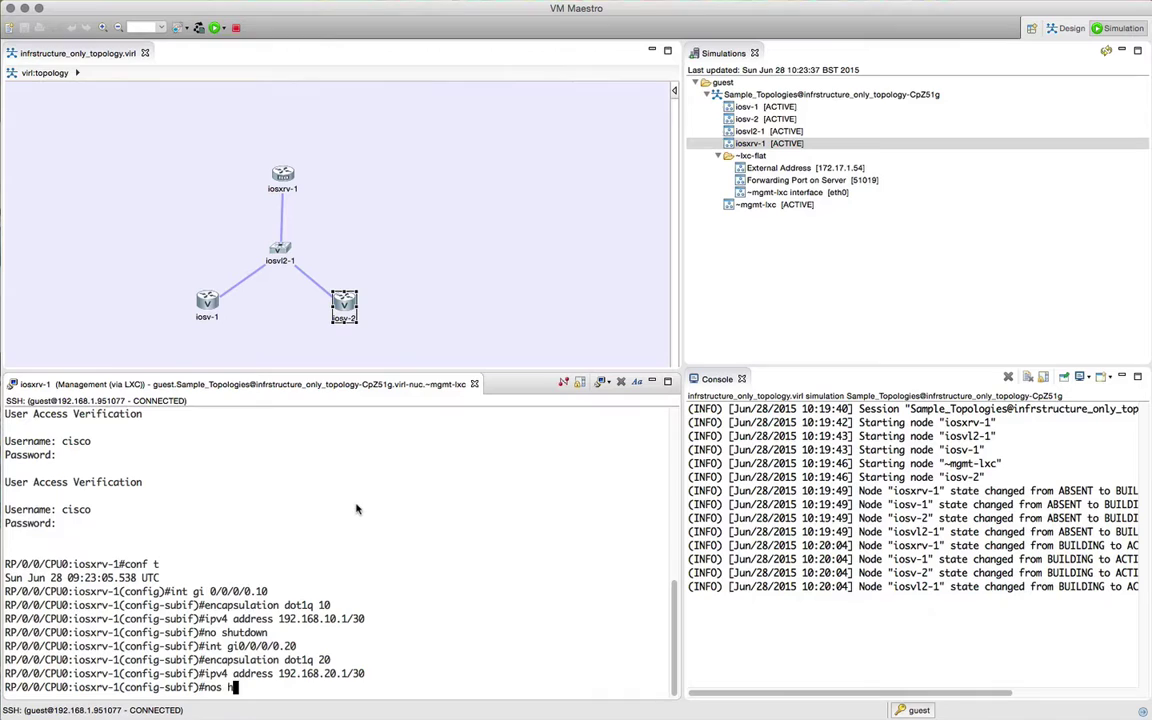
type("no shutdown")
key("Return")
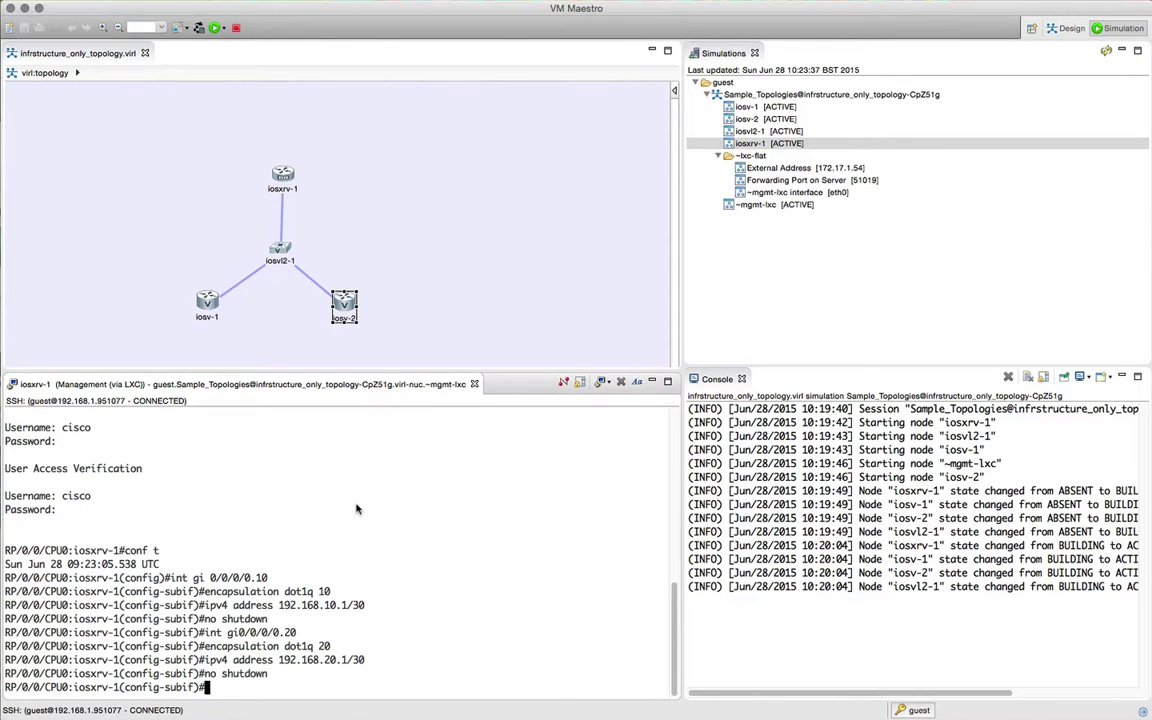
type("exit")
key("Return")
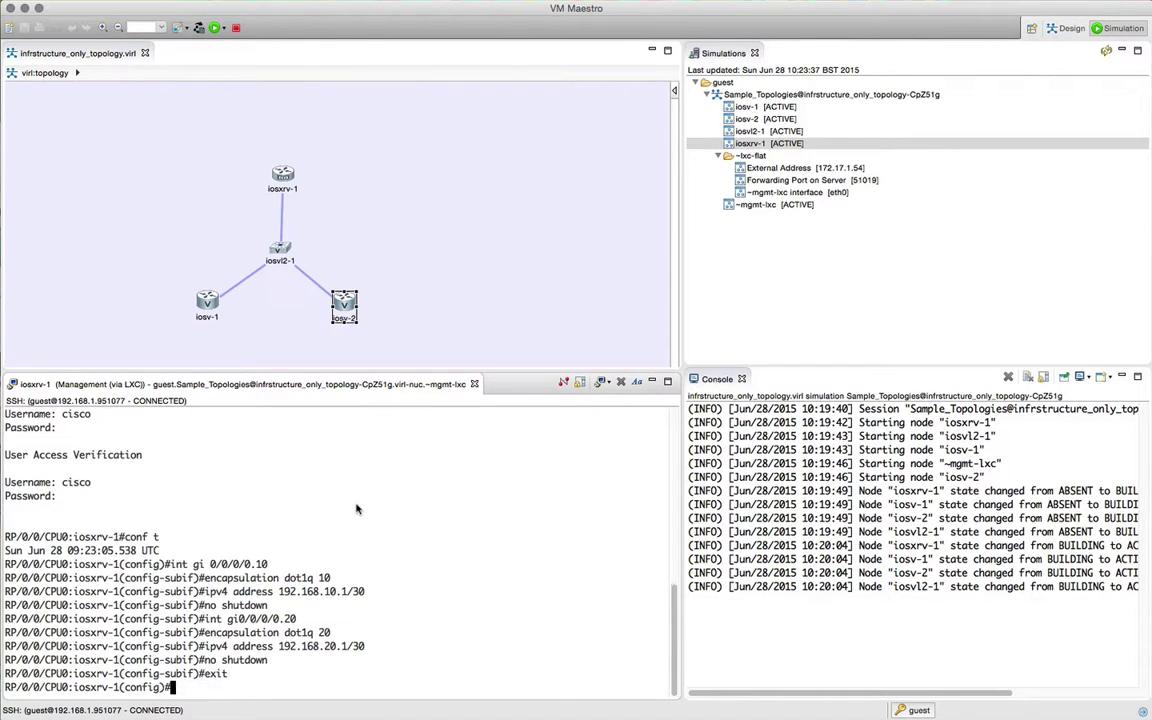
Step: Under router ospf 1 area 0, add subinterface gi0/0/0/0.10 with cost 1
type("router ospf 1")
key("Return")
type("area 0")
key("Return")
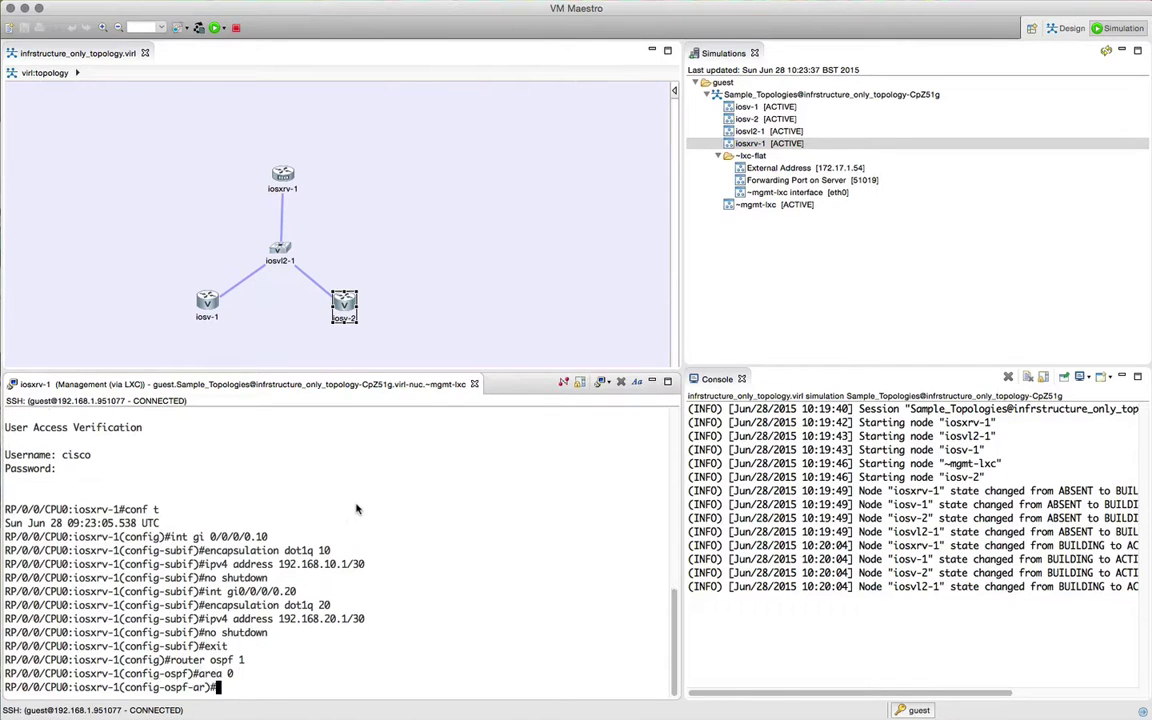
type("interface gigabitEthernet 0")
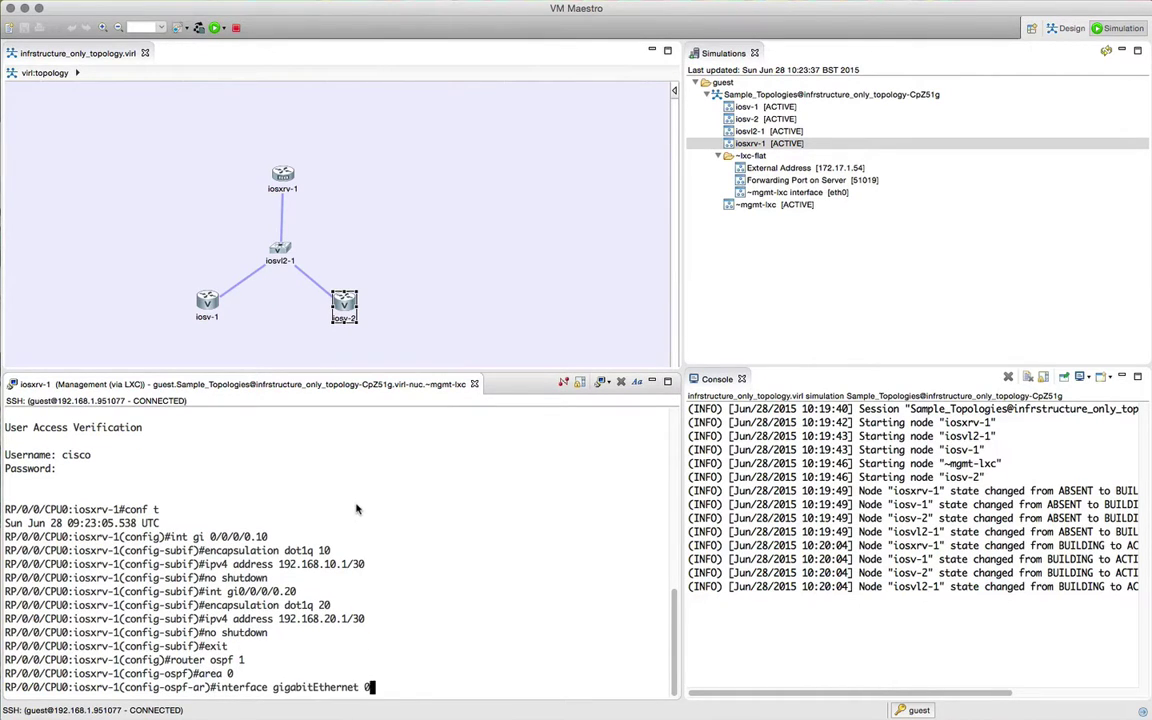
type("/0/0/0.10")
key("Return")
type("co?s")
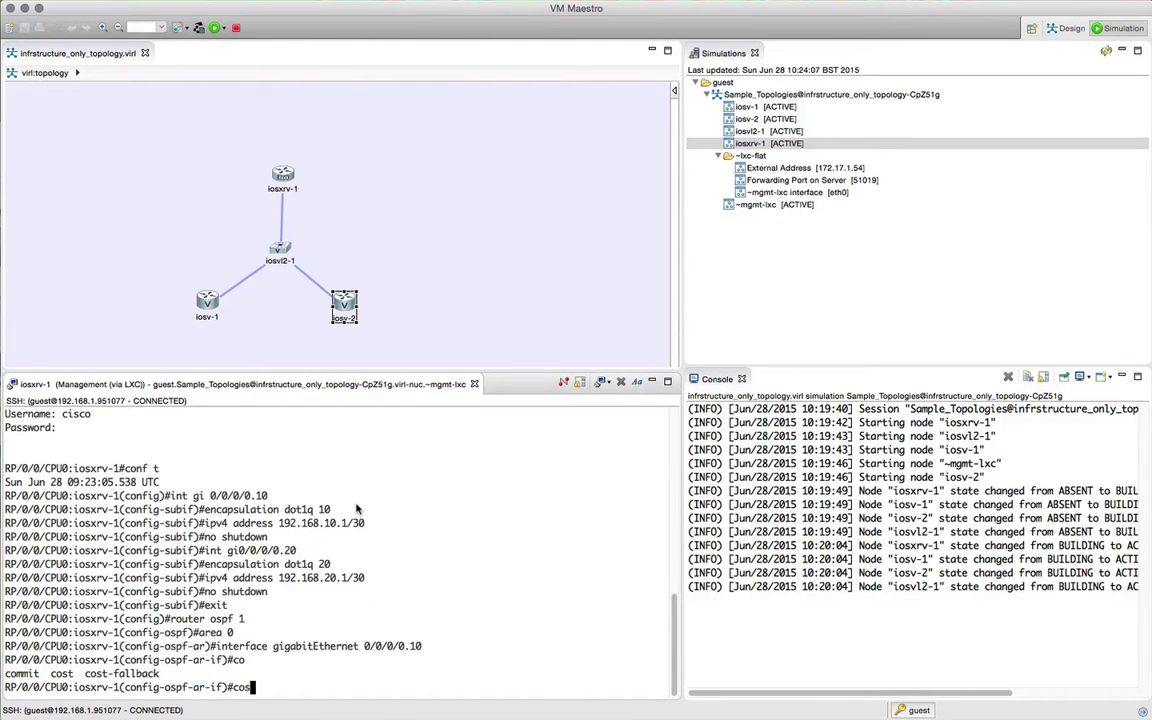
type("t 1")
key("Return")
type("int")
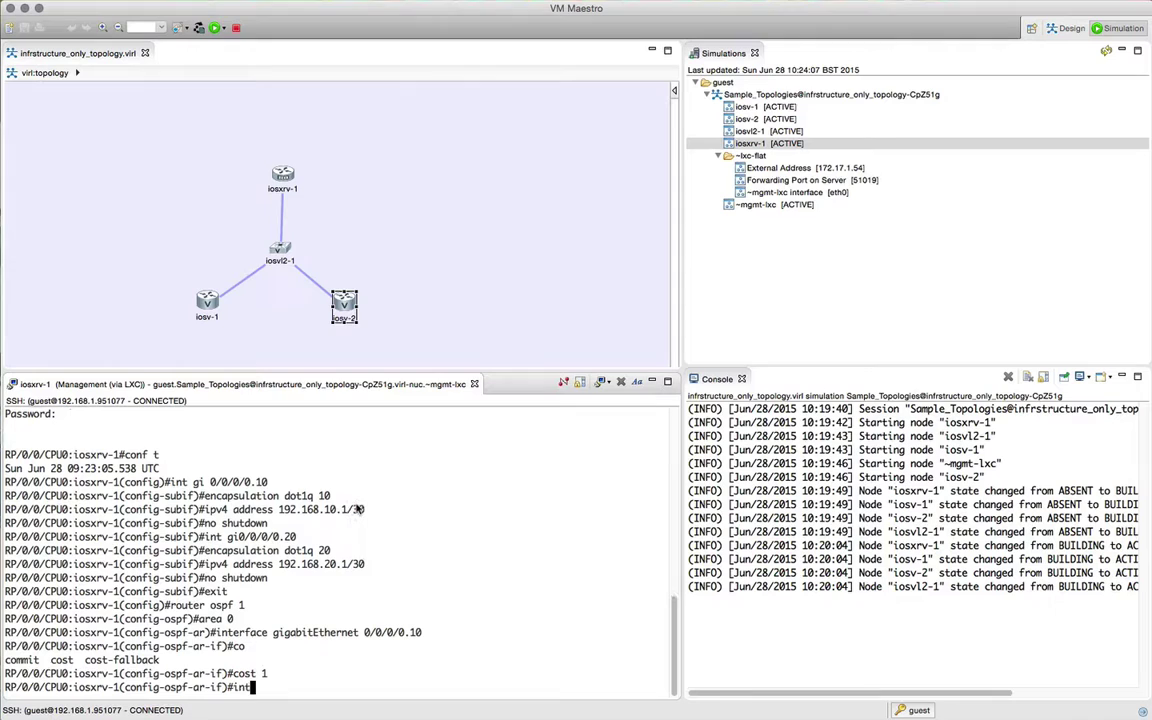
key("BackSpace")
key("BackSpace")
key("BackSpace")
type("exit")
key("Return")
Step: Add subinterface gi0/0/0/0.20 to area 0 with cost 1 and commit the configuration
type("interface gigabitEthernet ")
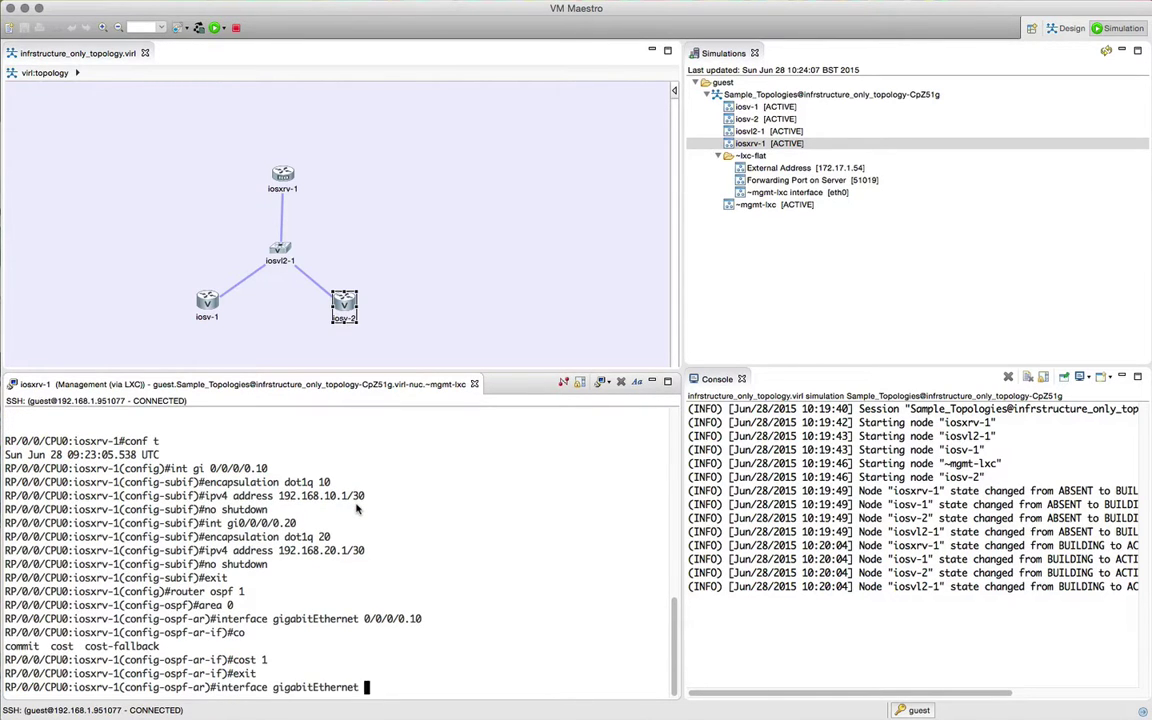
type("0/0/0/0.20")
key("Return")
type("co?")
type("st ")
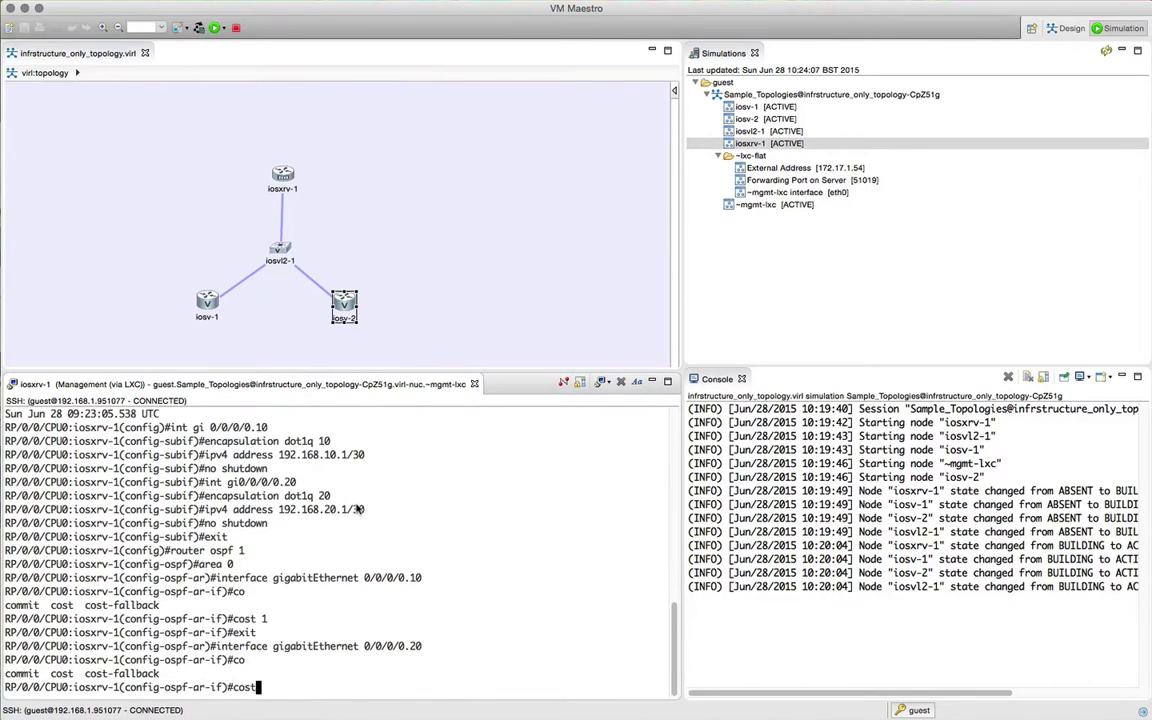
type("1")
key("Return")
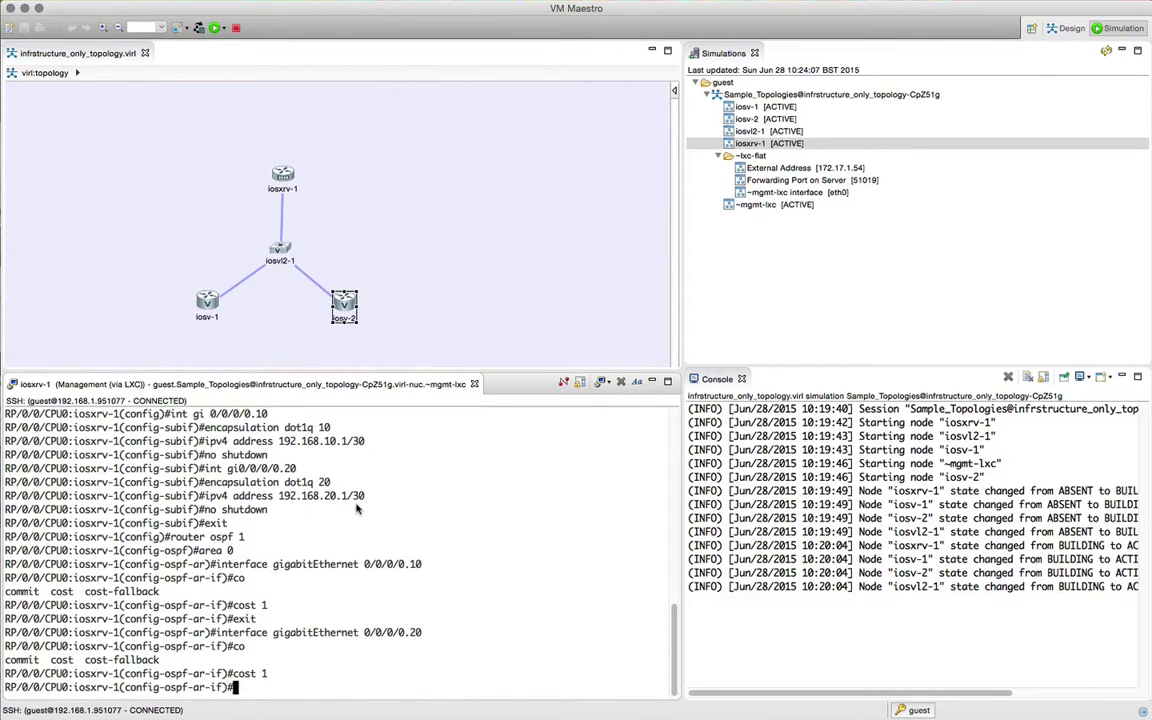
type("top")
key("Return")
type("e")
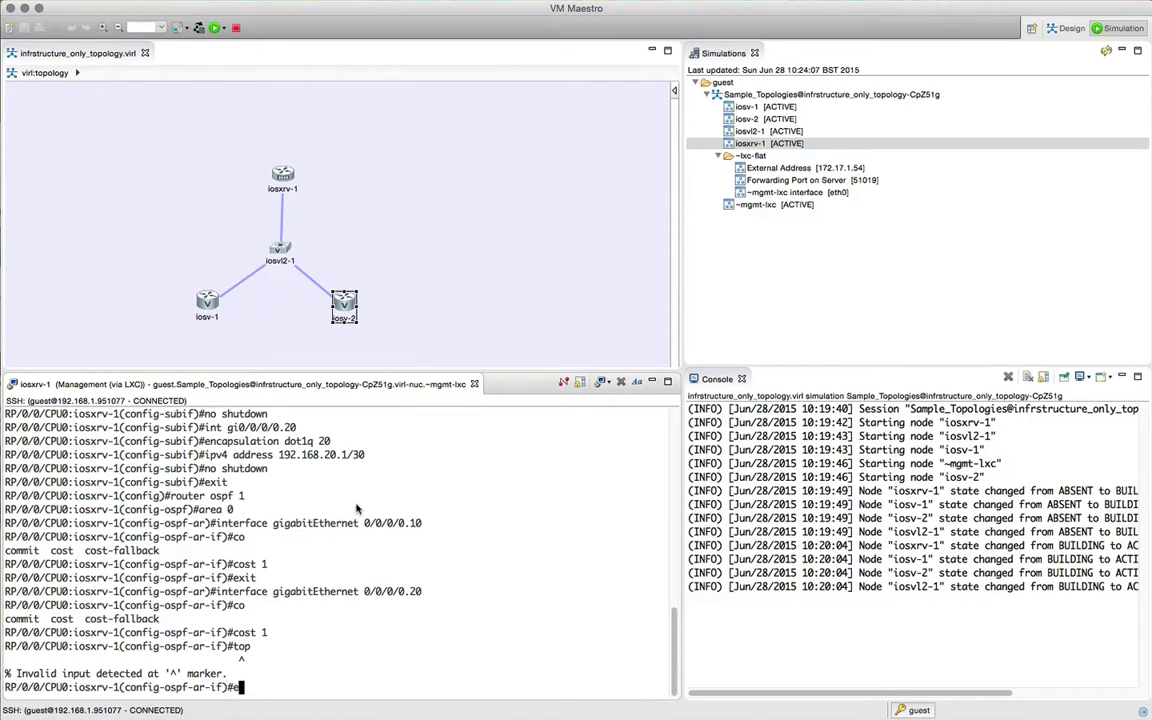
type("xit")
key("Return")
type("exit")
key("Return")
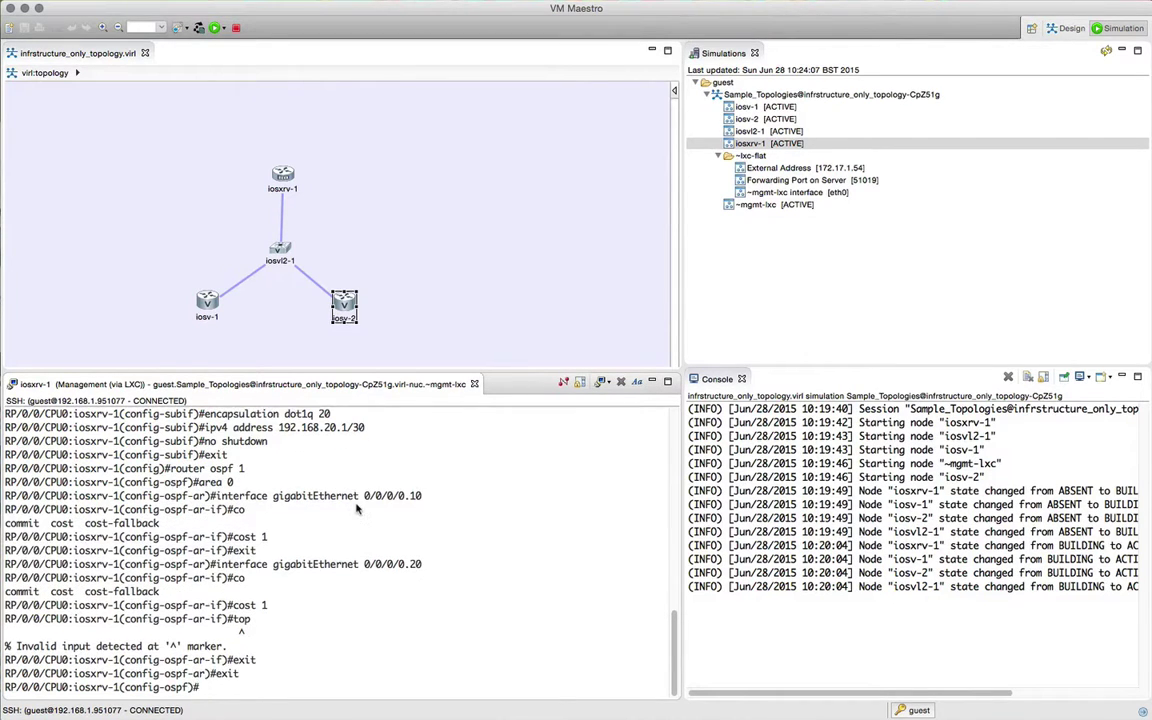
type("commit")
key("Return")
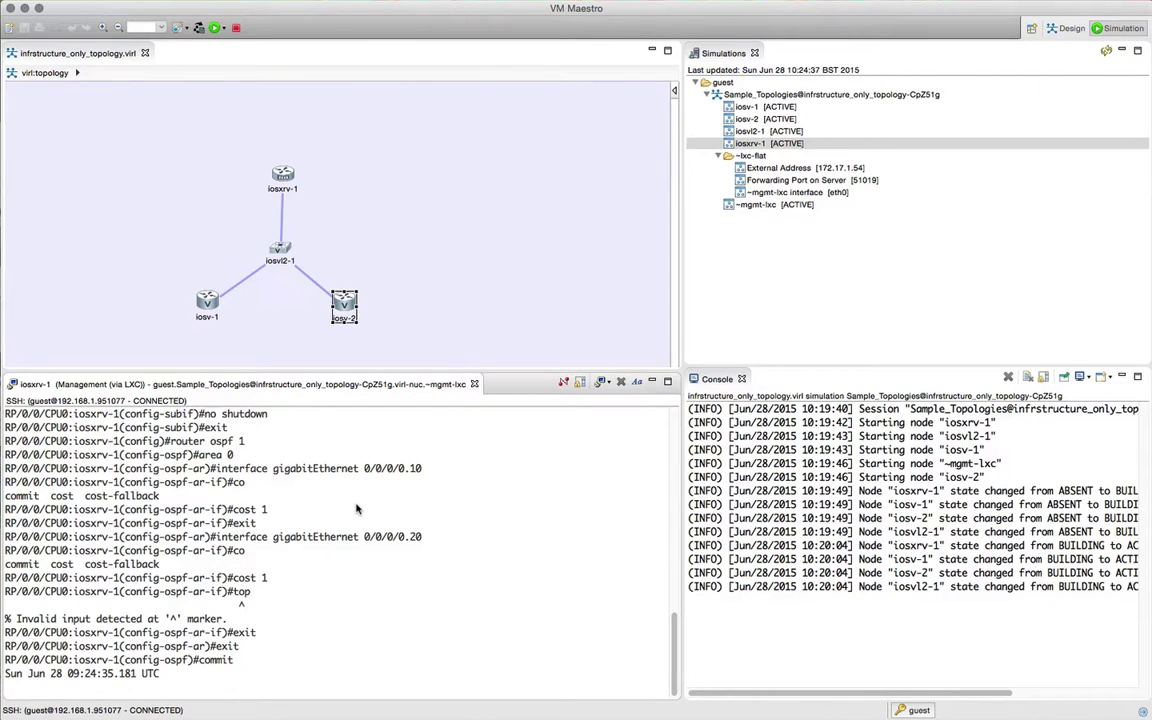
Step: Exit back to the exec prompt and enter show ipv4 int brief
type("exit")
key("Return")
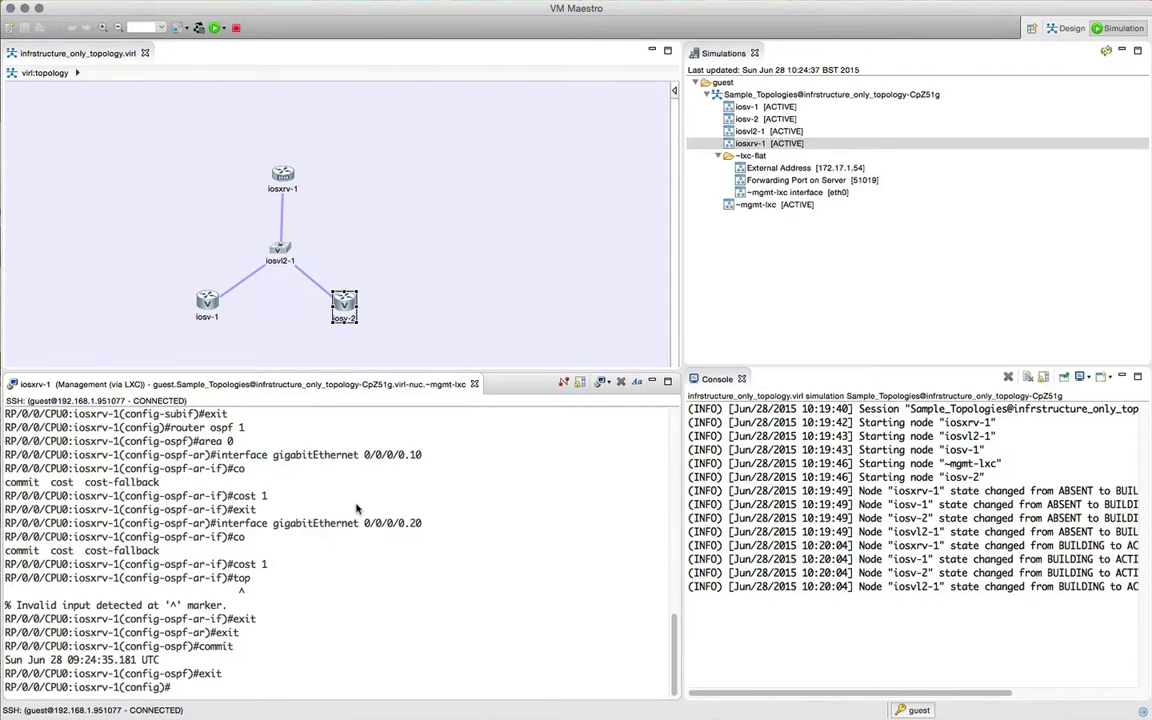
type("exit")
key("Return")
type("show")
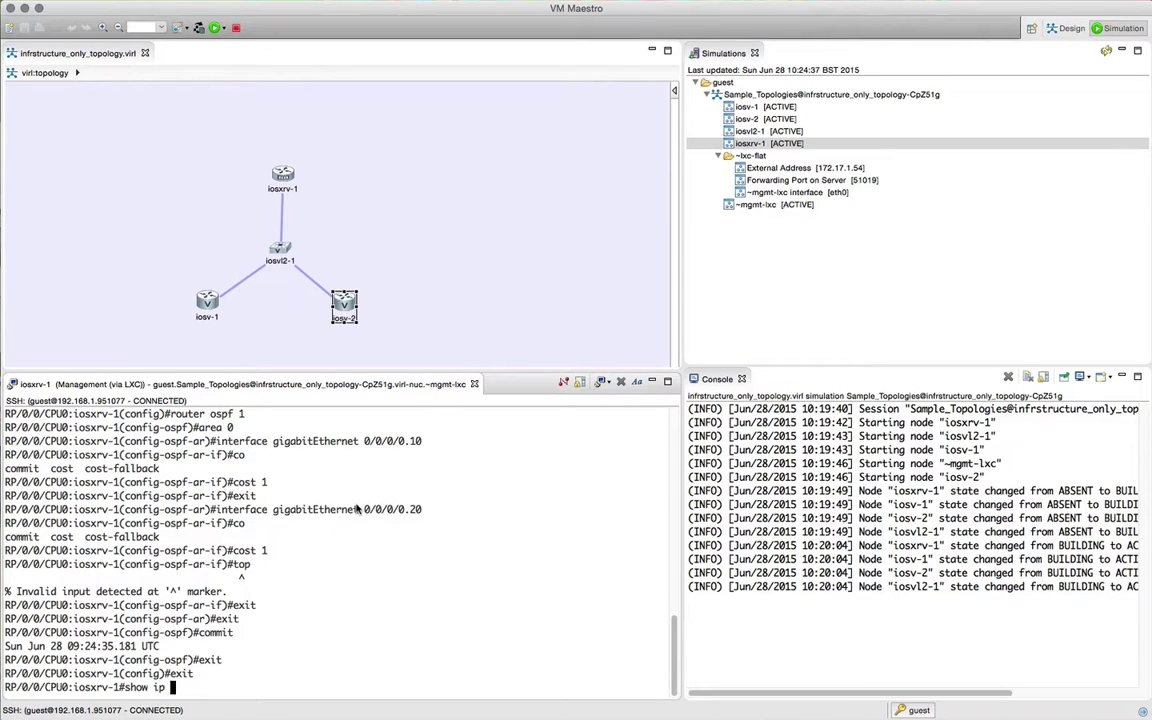
type(" ipv4 int brief")
Step: Run show ipv4 int brief, confirming .10 (192.168.10.1) and .20 (192.168.20.1) are Up/Up
key("Return")
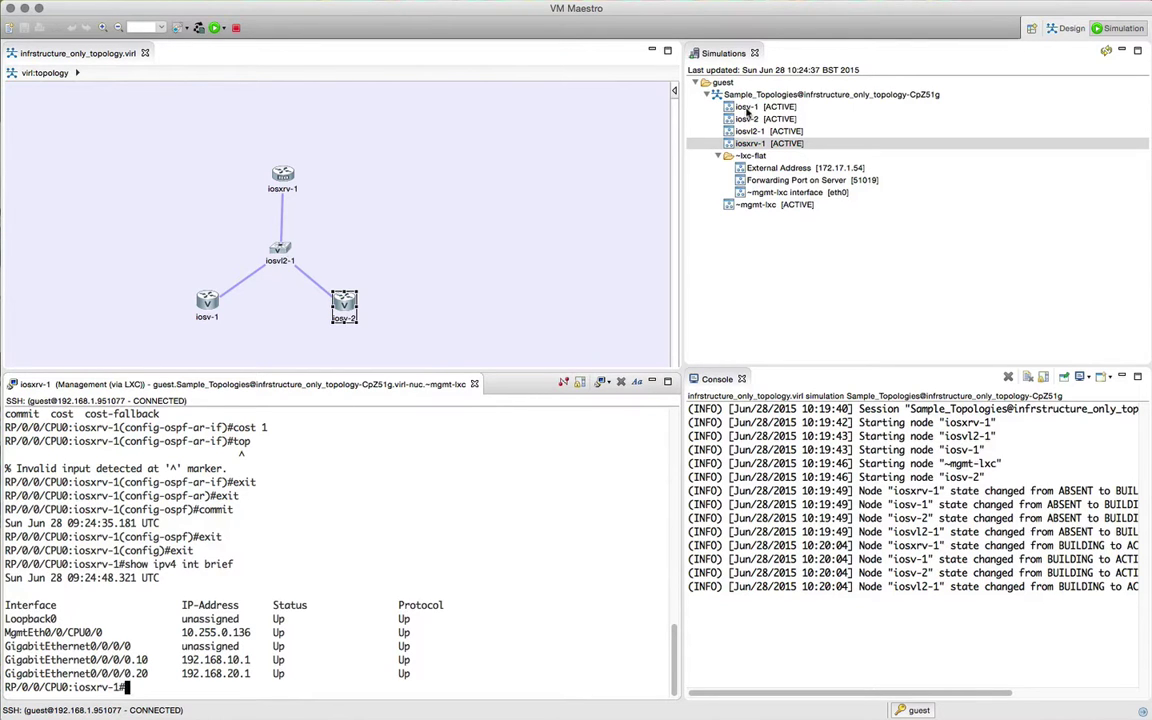
Step: Open a management console to iosv-1 and dock it in the left terminal area
right_click(746, 110)
mouse_move(820, 113)
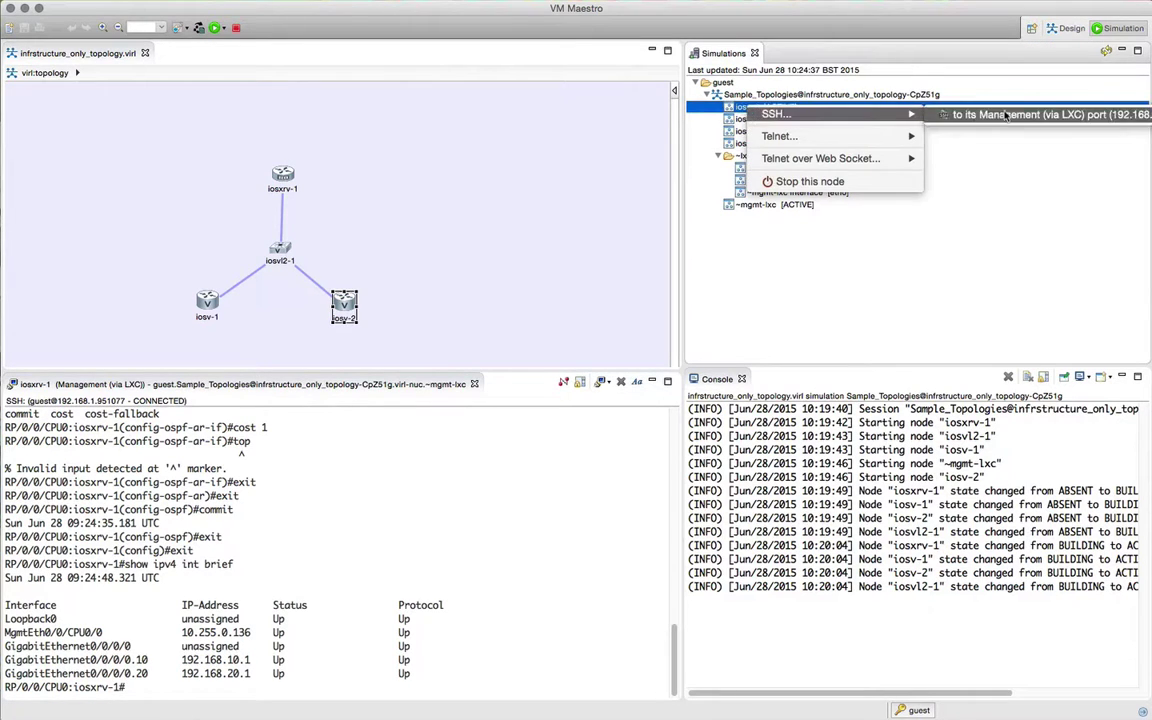
left_click(1000, 113)
key("Return")
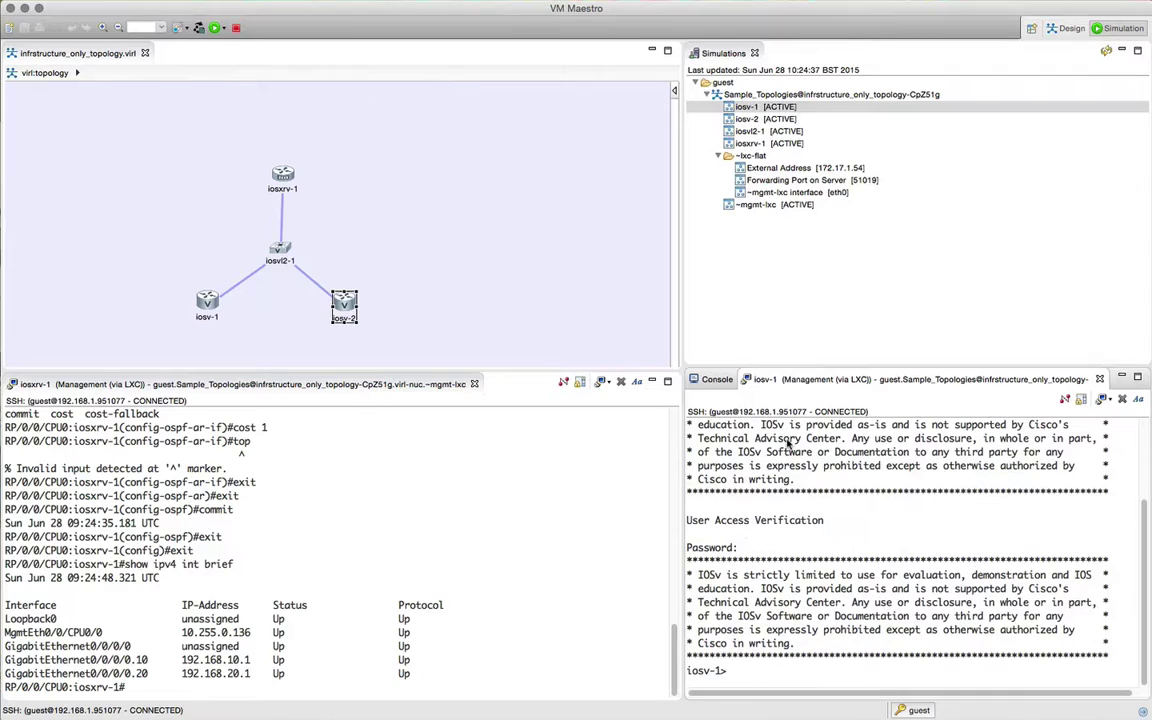
left_click_drag(765, 380, 480, 384)
Step: On iosv-1, enter configuration mode and give gi0/1 address 192.168.10.2 255.255.255.252
type("en")
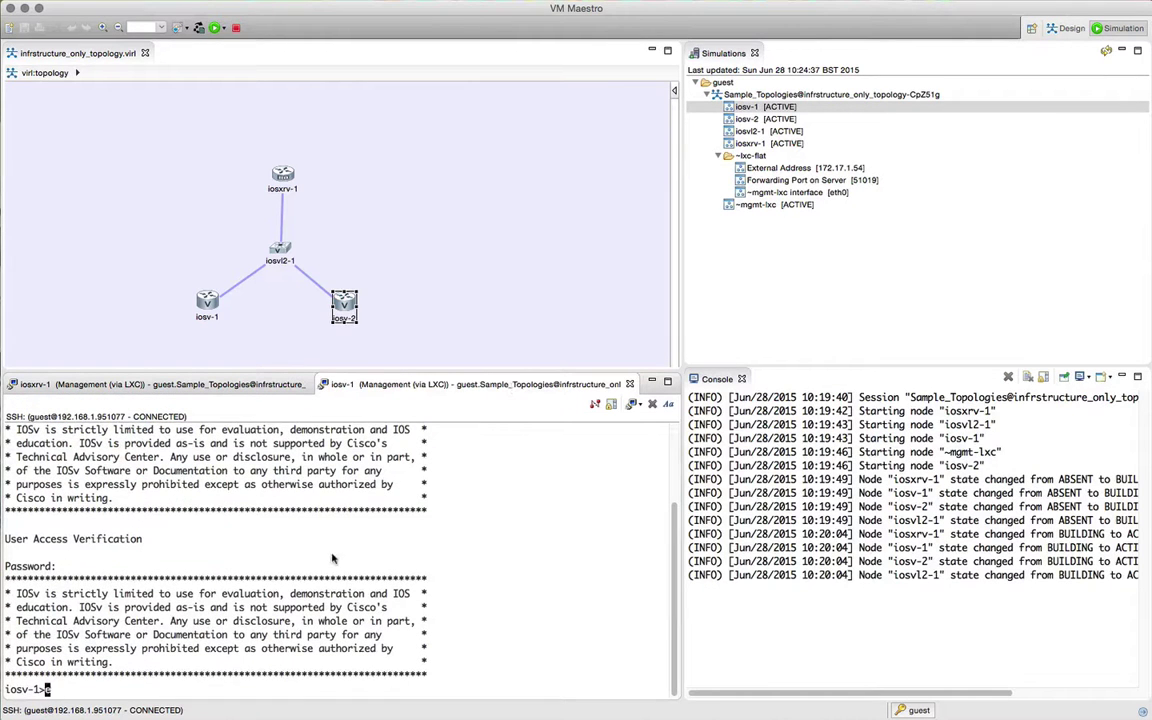
key("Return")
key("Return")
type("conf t")
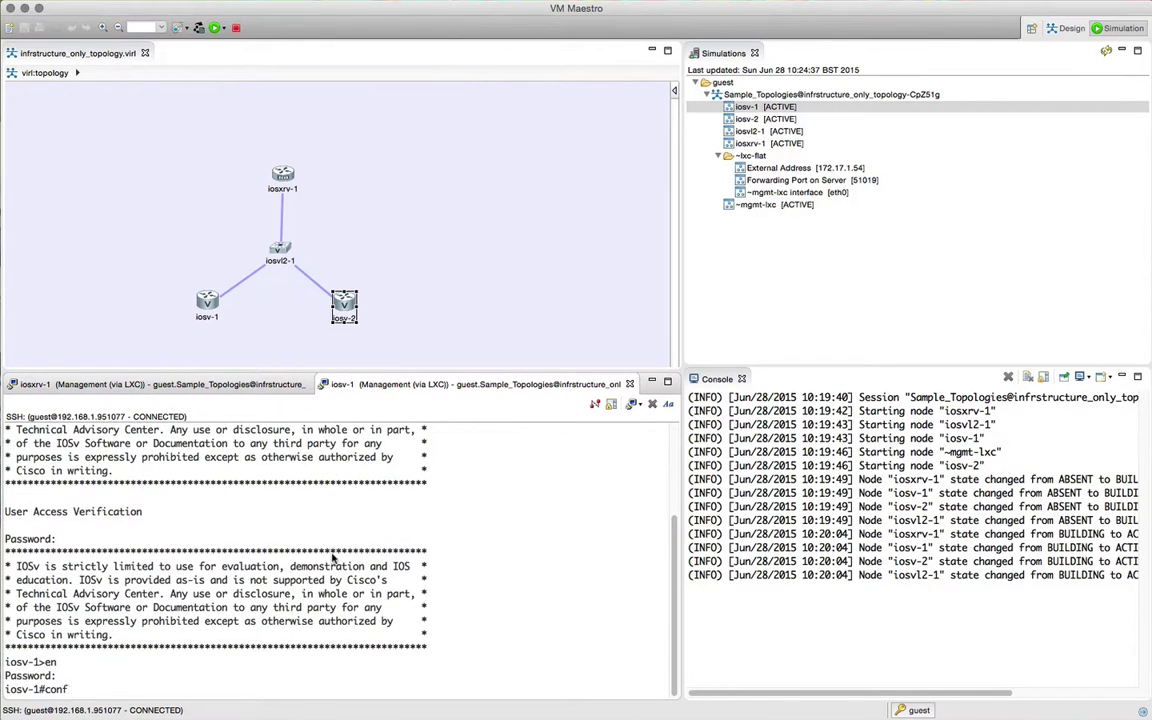
key("Return")
type("int gi 0/1")
key("Return")
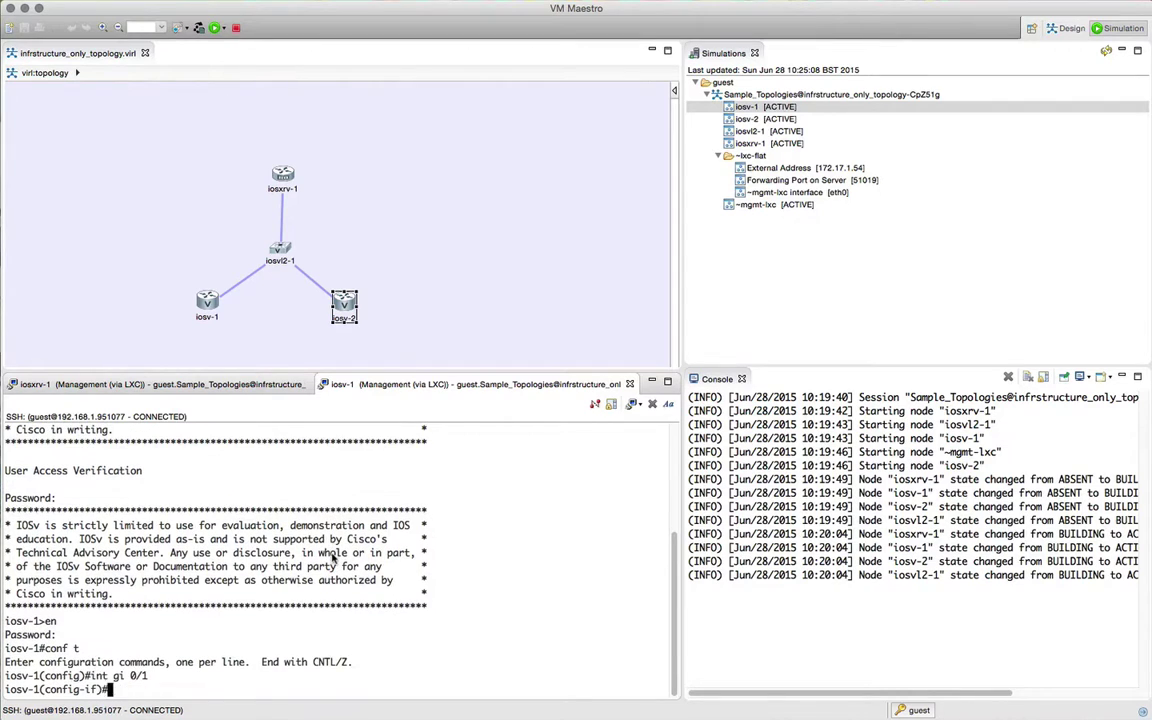
type("ipa")
key("BackSpace")
type("add")
key("Tab")
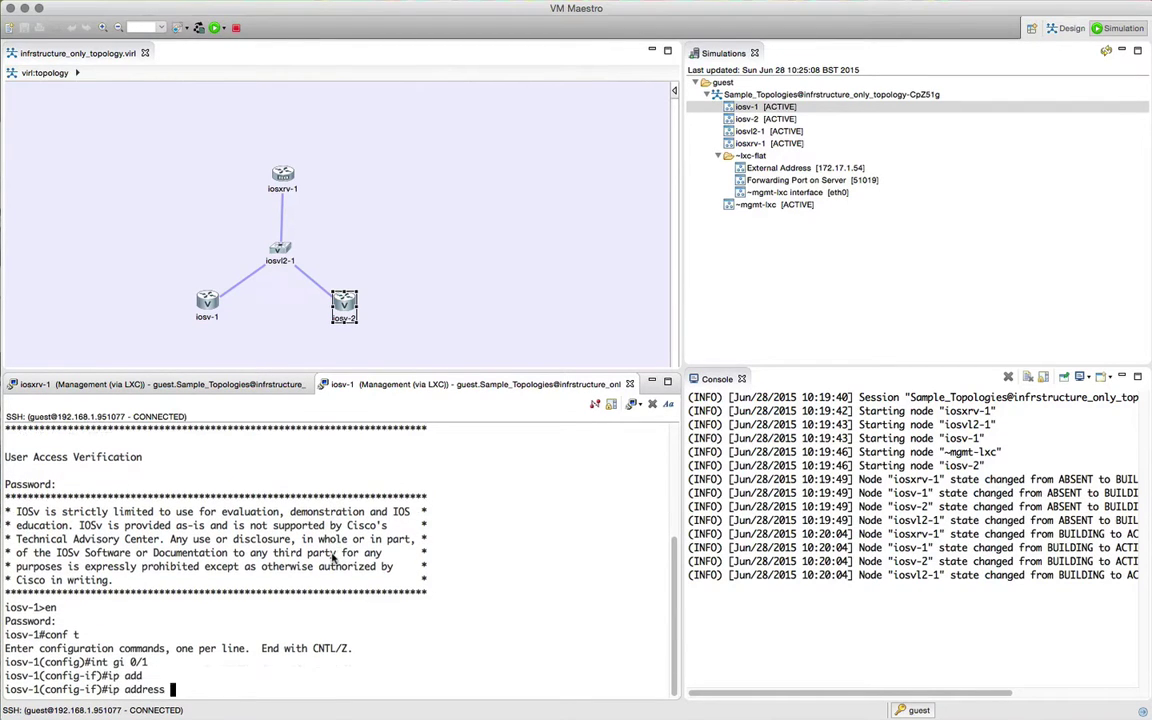
type("192.168.10.2 255.255.255.252")
key("Return")
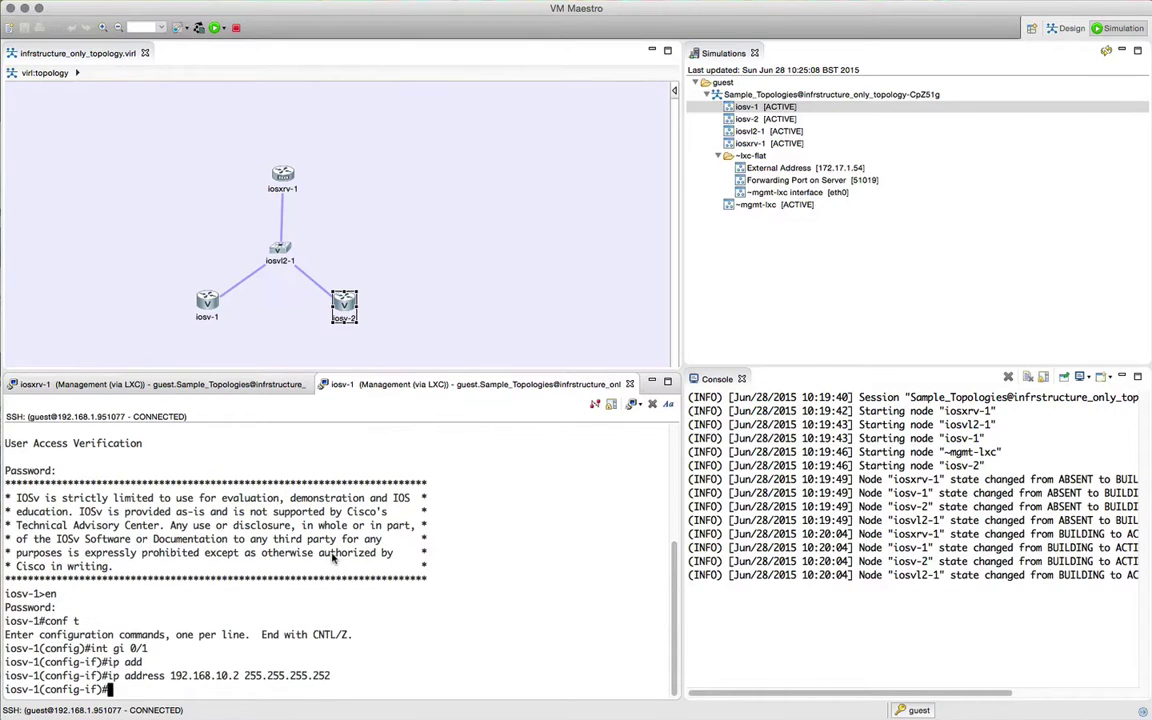
Step: Set ip ospf cost 1 on gi0/1 and enable it with no shutdown
type("ip oc")
key("Tab")
key("BackSpace")
type("s")
key("Tab")
type("co")
key("Tab")
type("1")
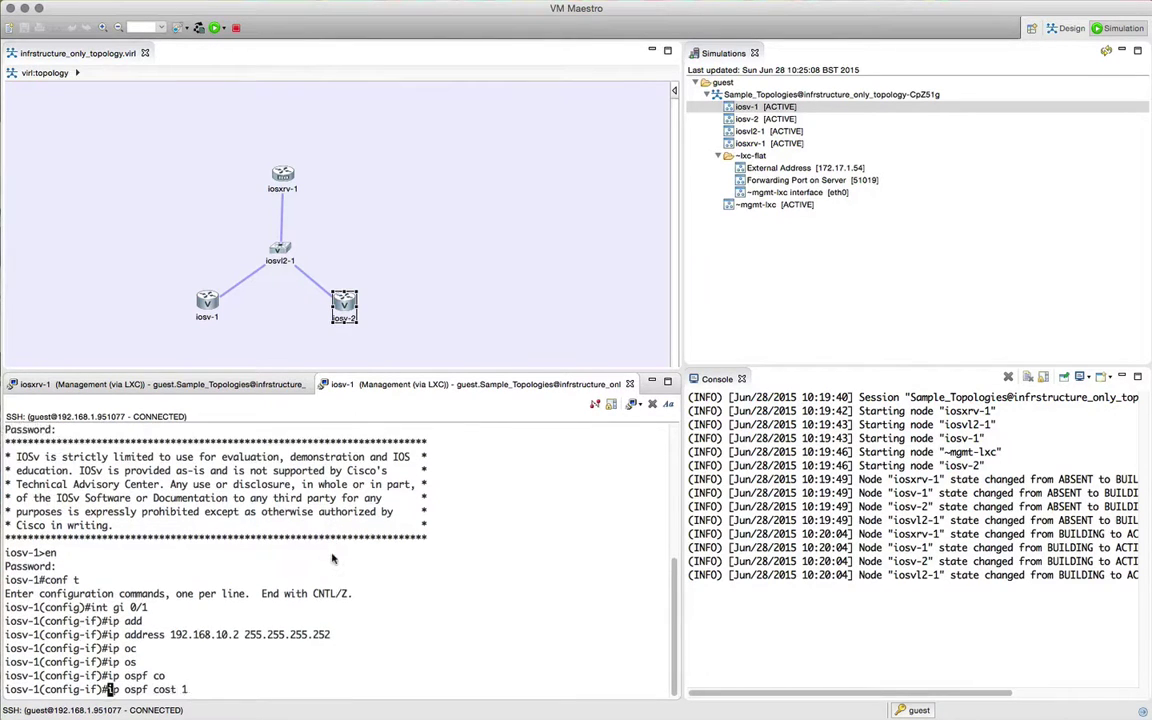
key("Return")
type("no sh")
key("Tab")
key("Return")
type("exit")
key("Return")
Step: Under router ospf 1, advertise network 192.168.10.0 0.0.0.3 in area 0
type("rou")
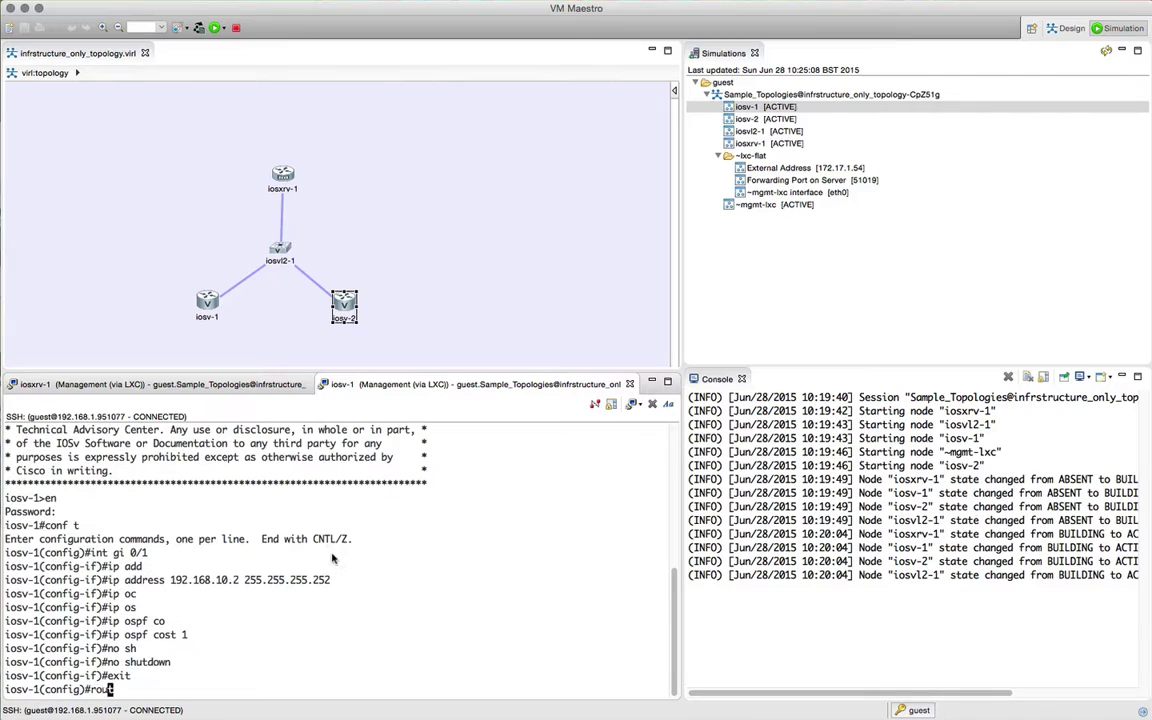
type("ter ospf 1")
key("Return")
type("net")
key("Tab")
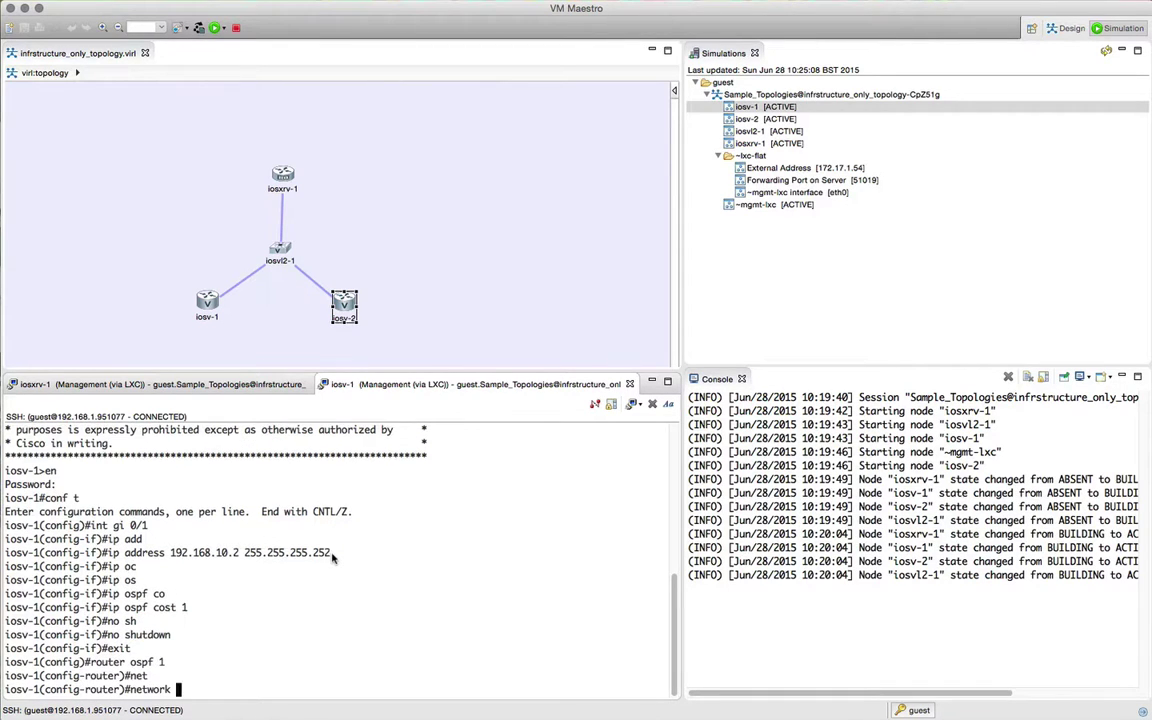
type("192.168.10.0 0.0.0.3 a")
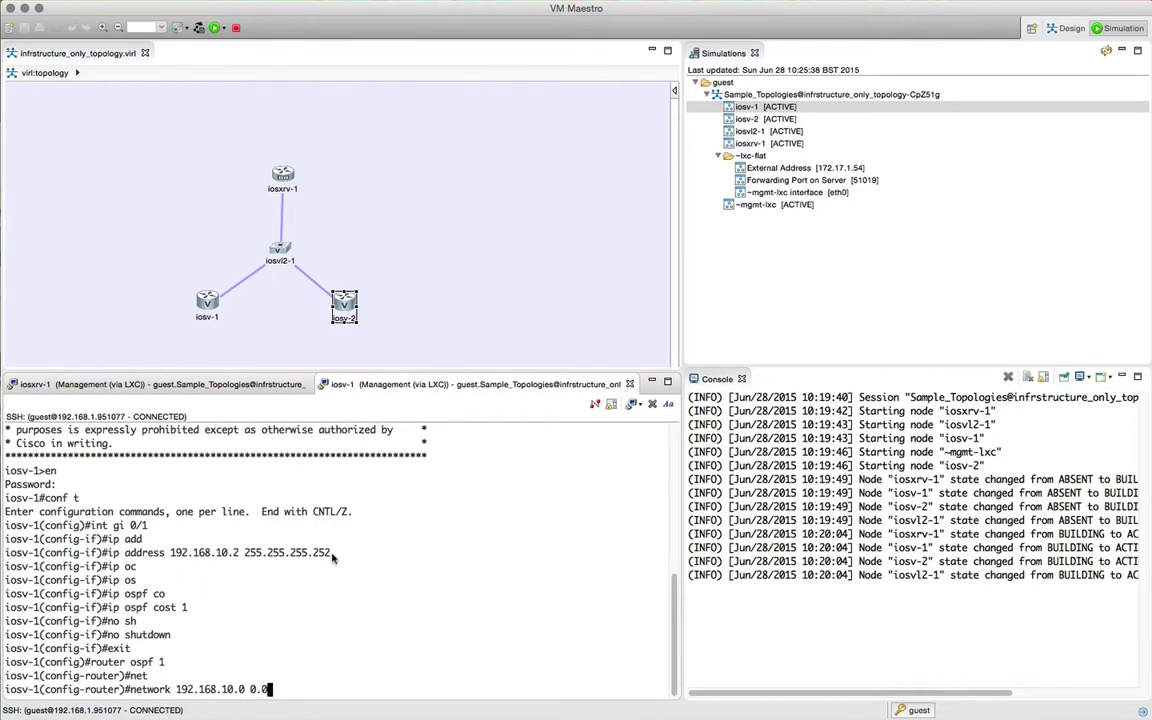
key("Tab")
type("0")
key("Return")
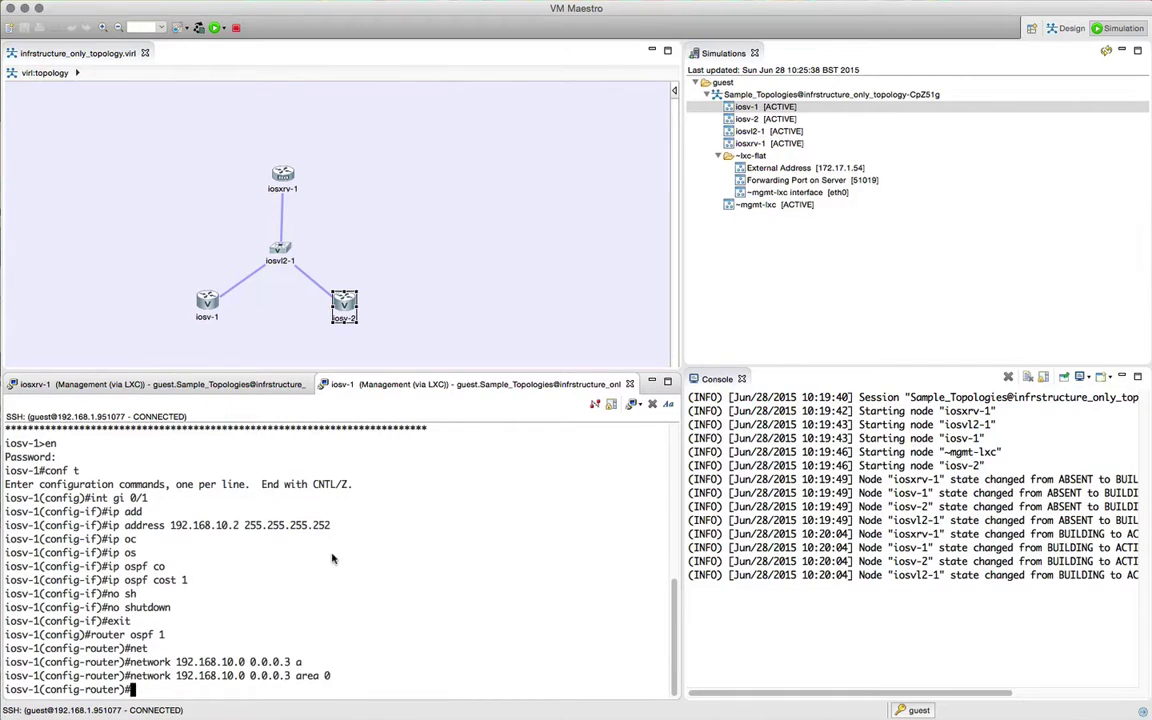
type("exit")
key("Return")
Step: Open an SSH console to iosv-2 on its management port, dock it, log in and enable
type("e")
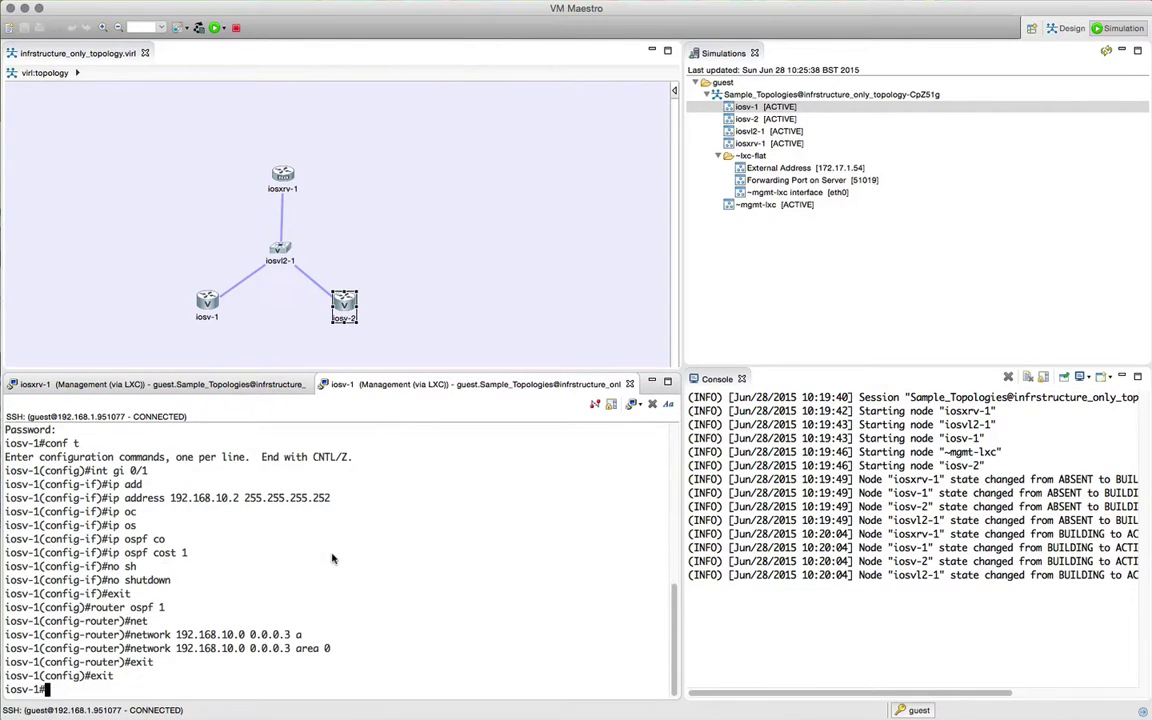
right_click(742, 118)
mouse_move(775, 118)
left_click(960, 121)
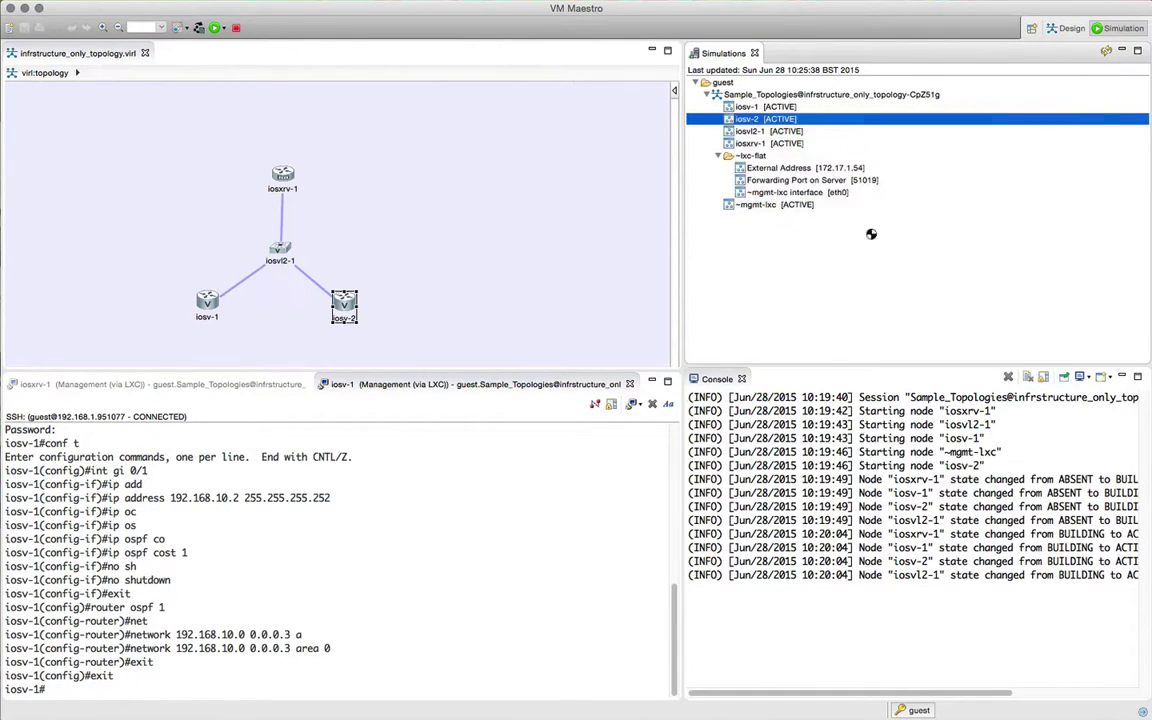
left_click_drag(750, 382, 330, 384)
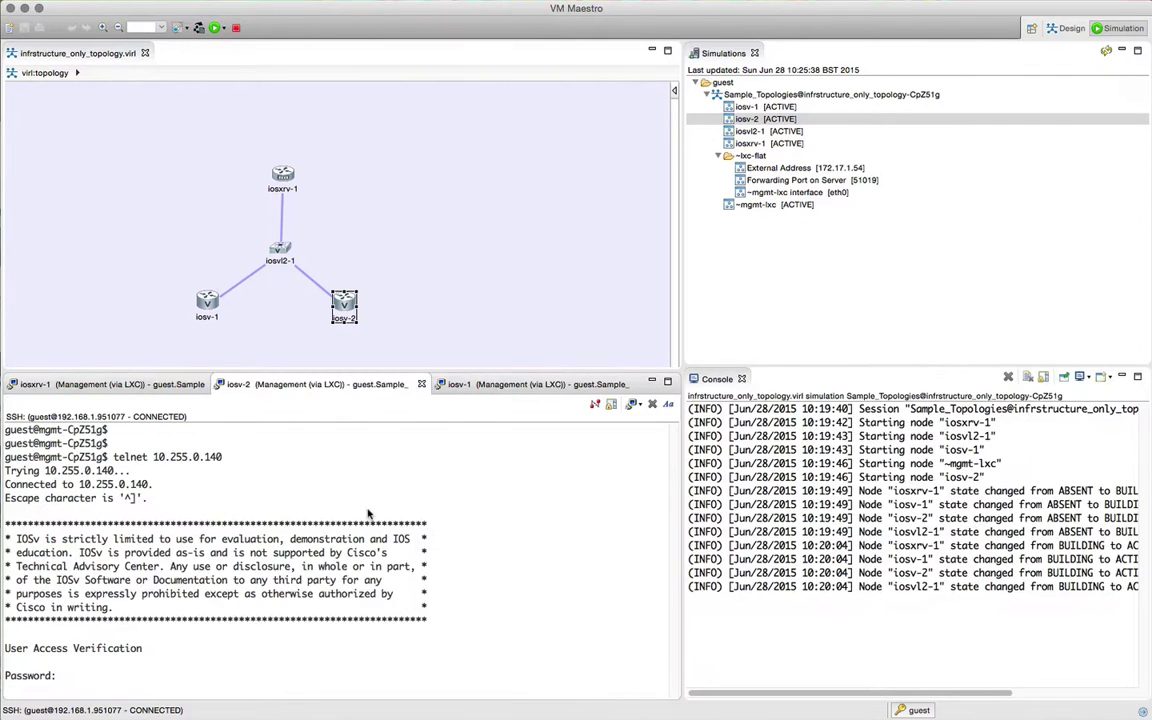
key("Return")
type("en")
key("Return")
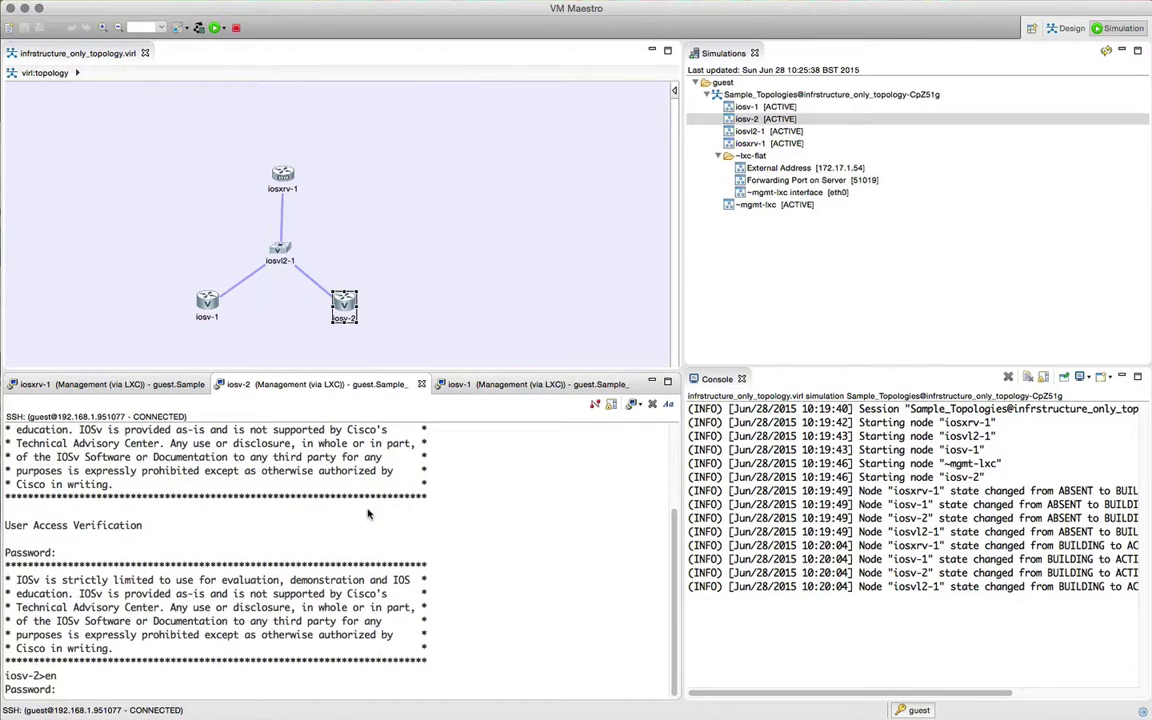
key("Return")
Step: Give Gi0/1 on iosv-2 the address 192.168.20.2 255.255.255.252
type("conf t")
key("Return")
type("int gi 0/1")
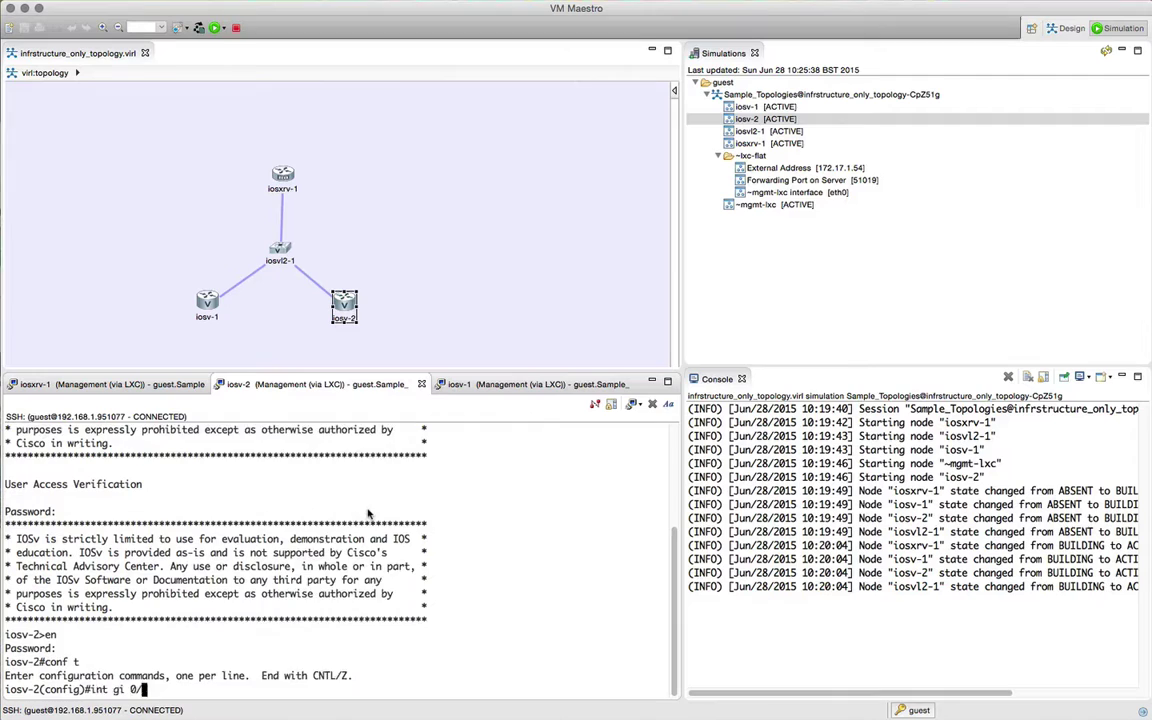
key("Return")
type("ip ad")
key("Tab")
type("d")
key("Tab")
type("192.16")
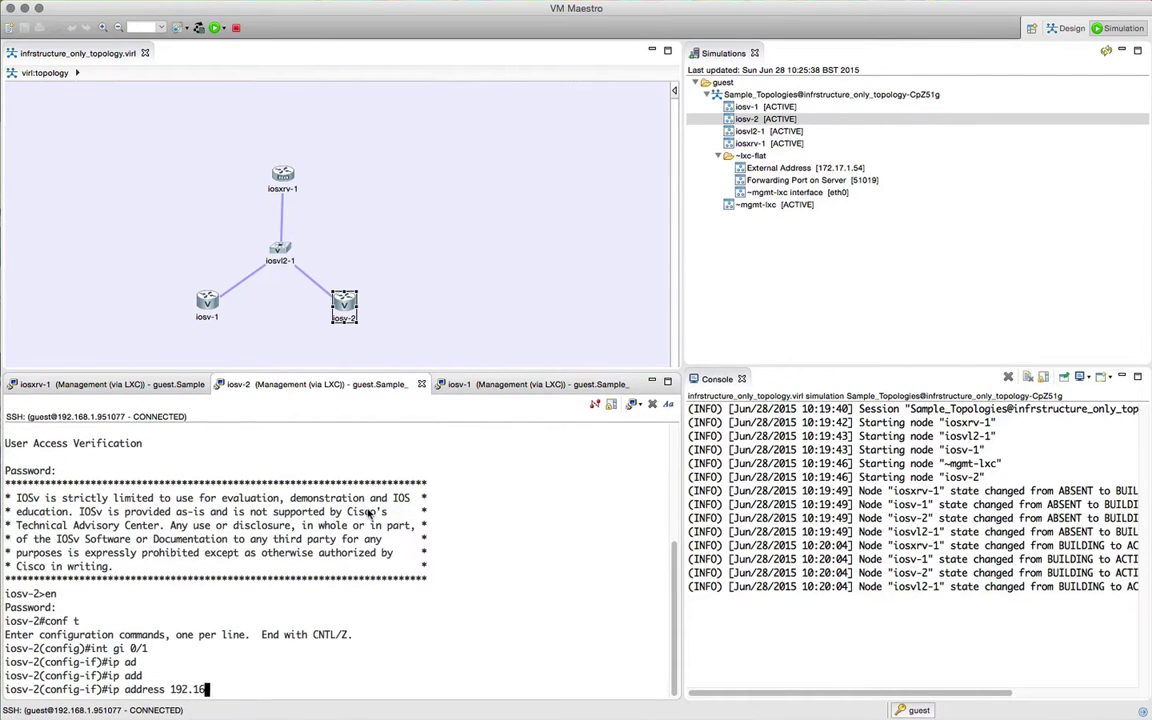
type("8.20.2 255.255.255.252")
key("Return")
Step: Set the OSPF cost of Gi0/1 to 1
type("ip os")
key("Tab")
type("vo")
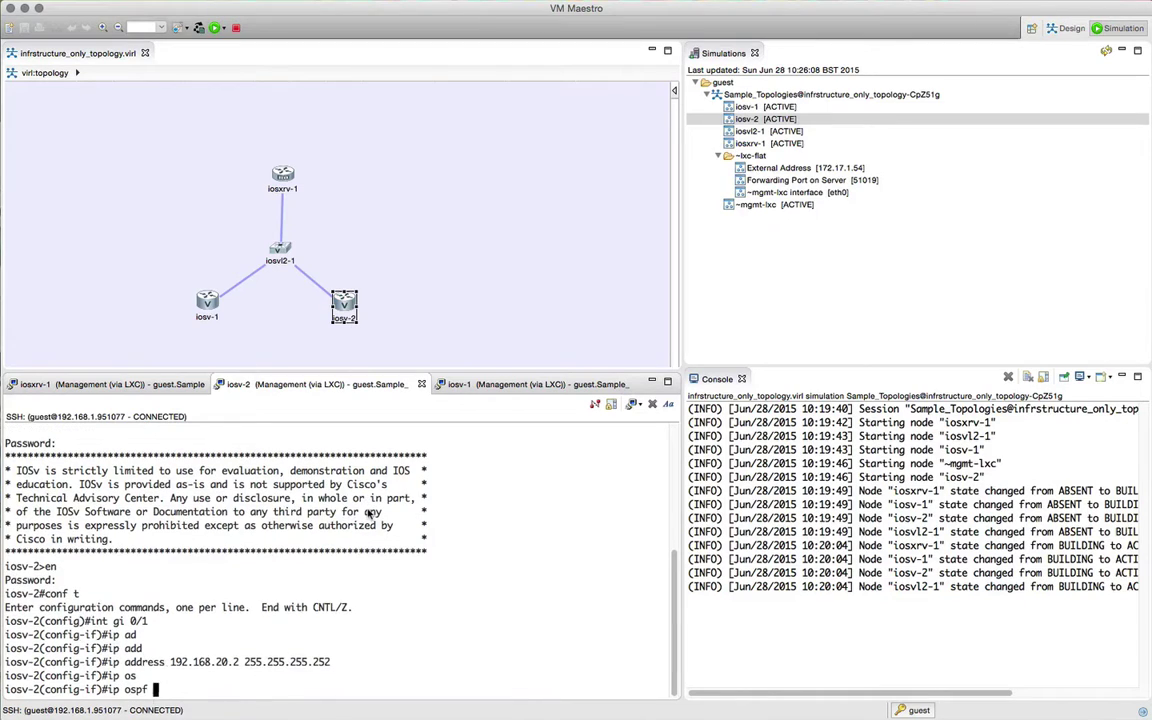
key("Tab")
key("BackSpace")
key("BackSpace")
type("co")
key("Tab")
type("1")
key("Return")
Step: Start OSPF process 1 and advertise network 192.168.20.0 0.0.0.3 in area 0
type("router")
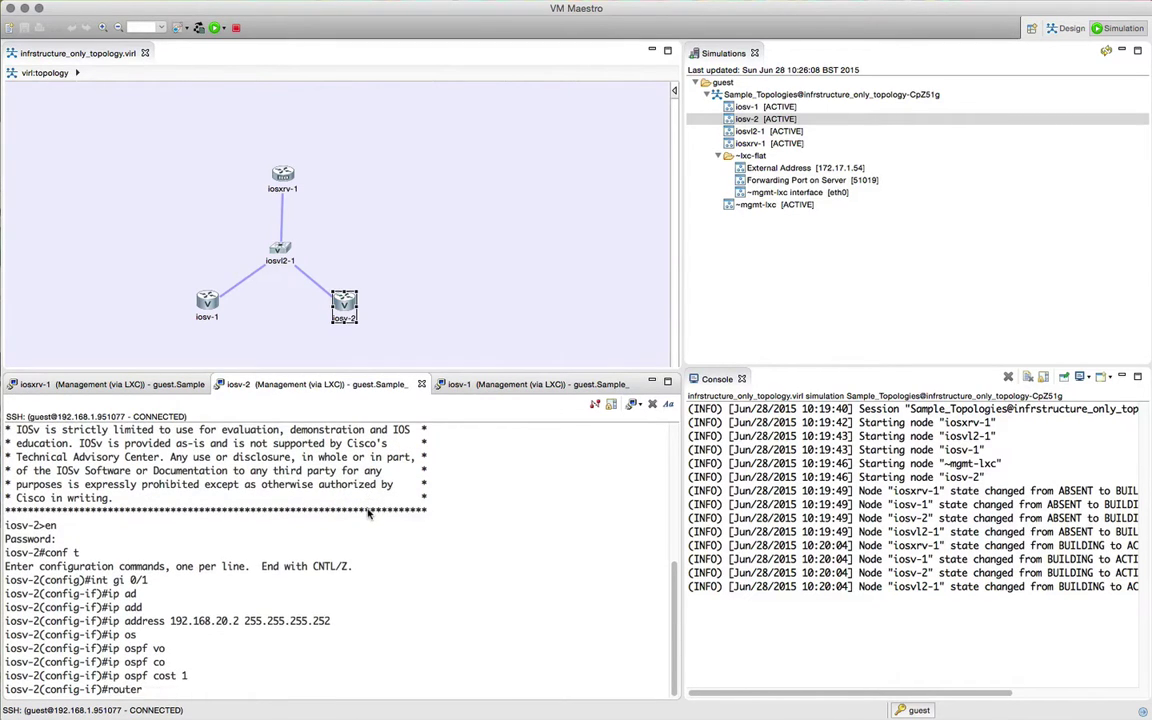
type(" ospf 1")
key("Return")
type("net")
key("Tab")
type("192.168")
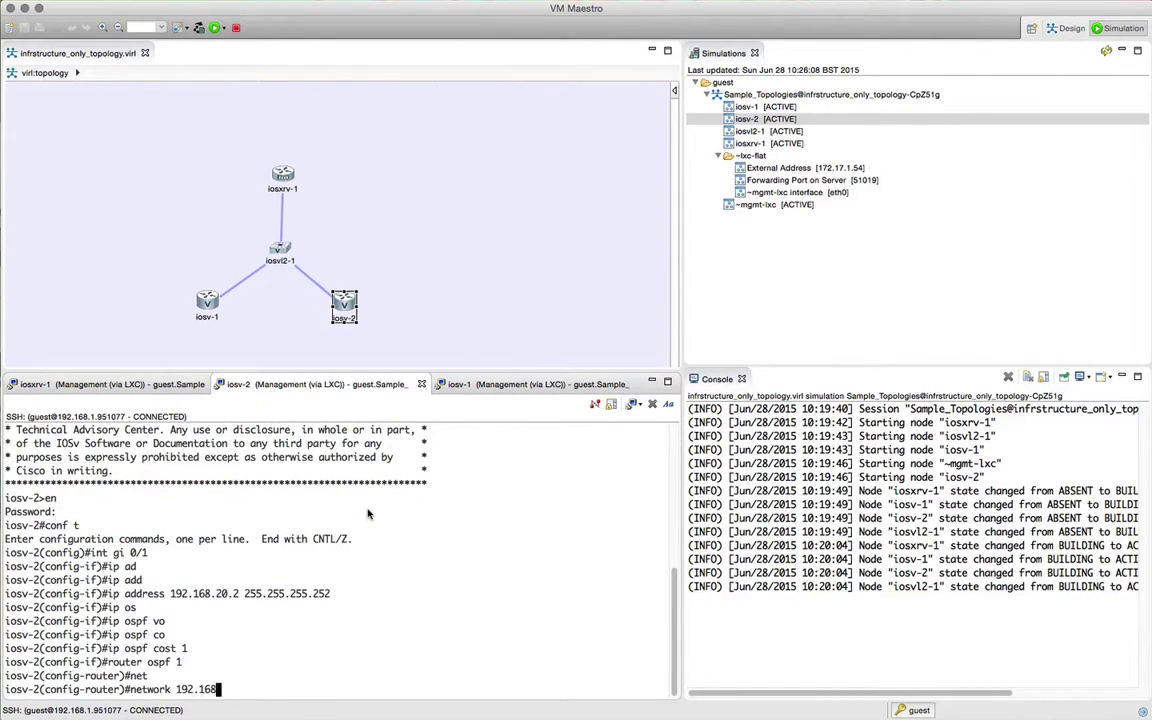
type(".20.0 0.0.0.3")
key("Return")
key("Up")
type("are")
key("Tab")
type("0")
key("Return")
Step: Leave configuration mode and ping 192.168.20.1 to test connectivity
type("exit")
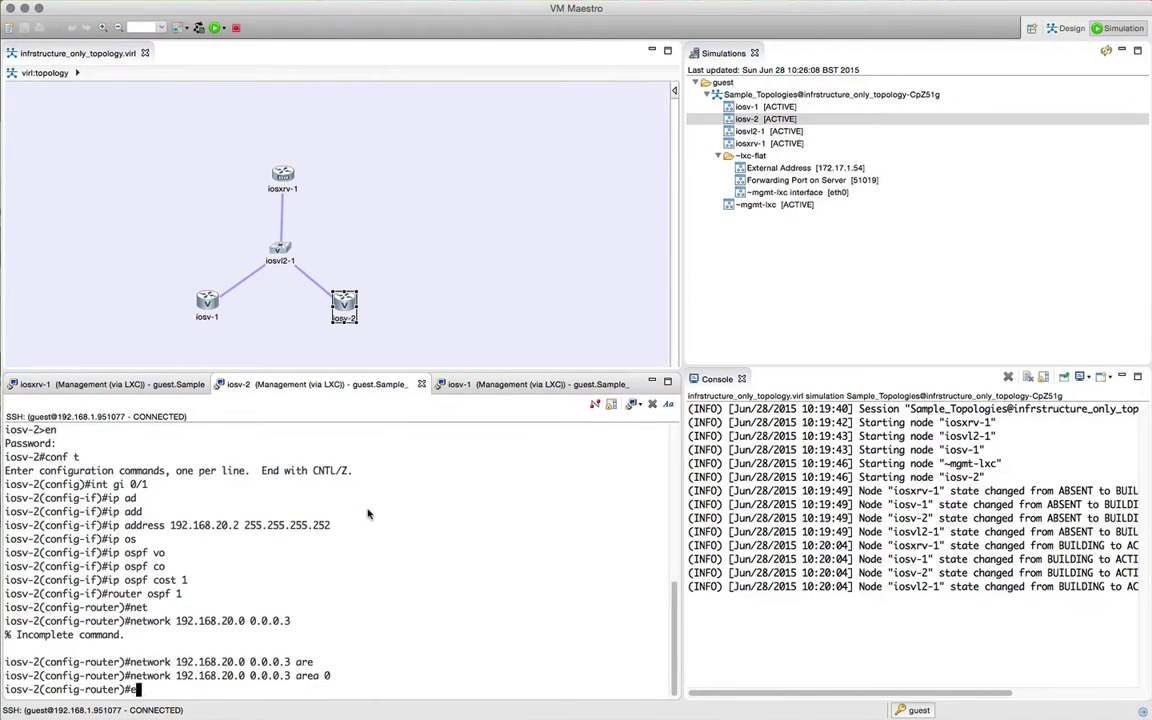
key("Return")
type("exit")
key("Return")
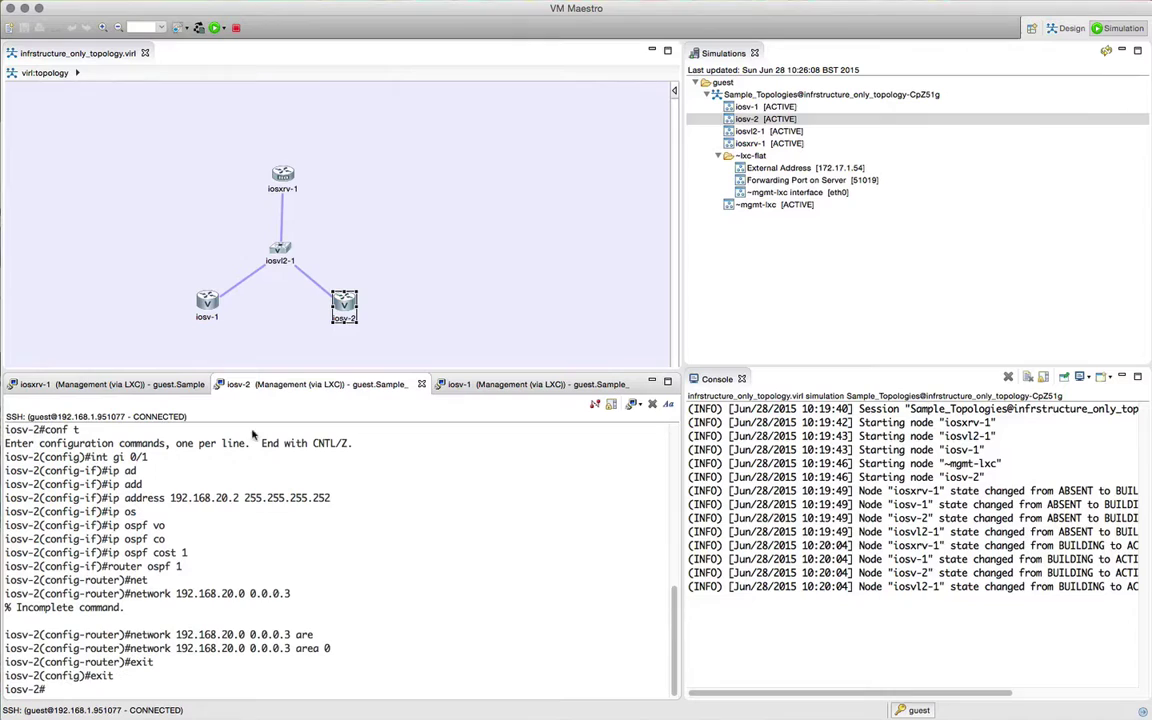
type("ping 192.168.201")
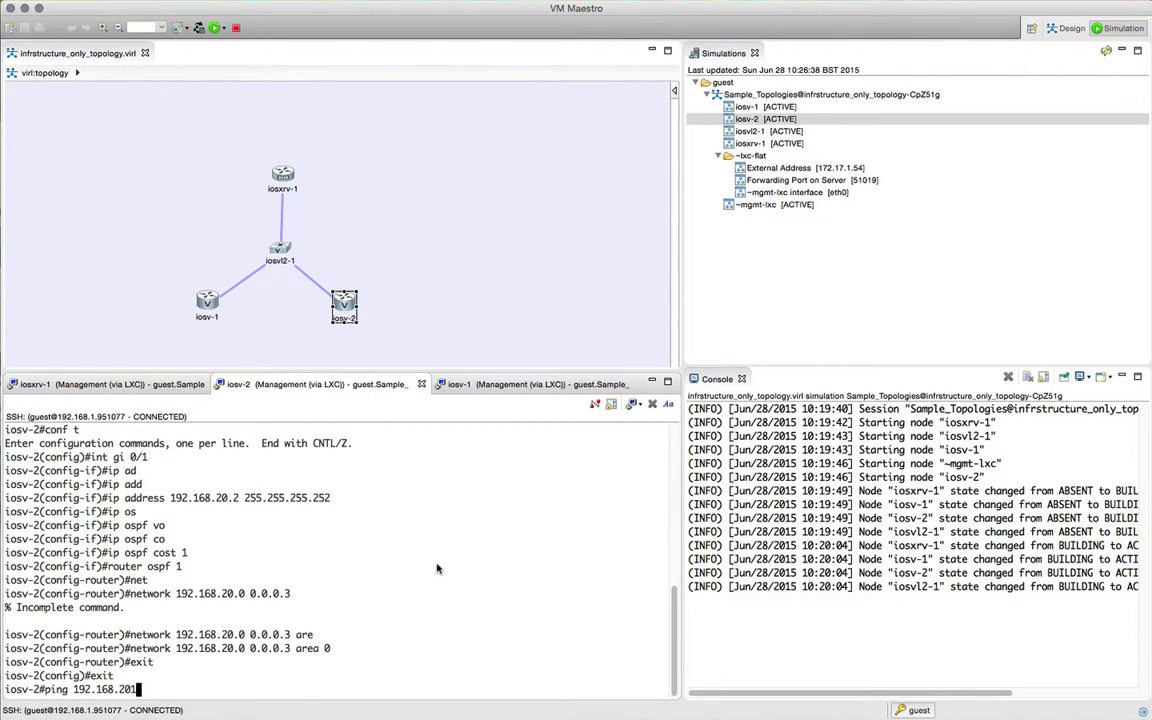
type("1")
key("Return")
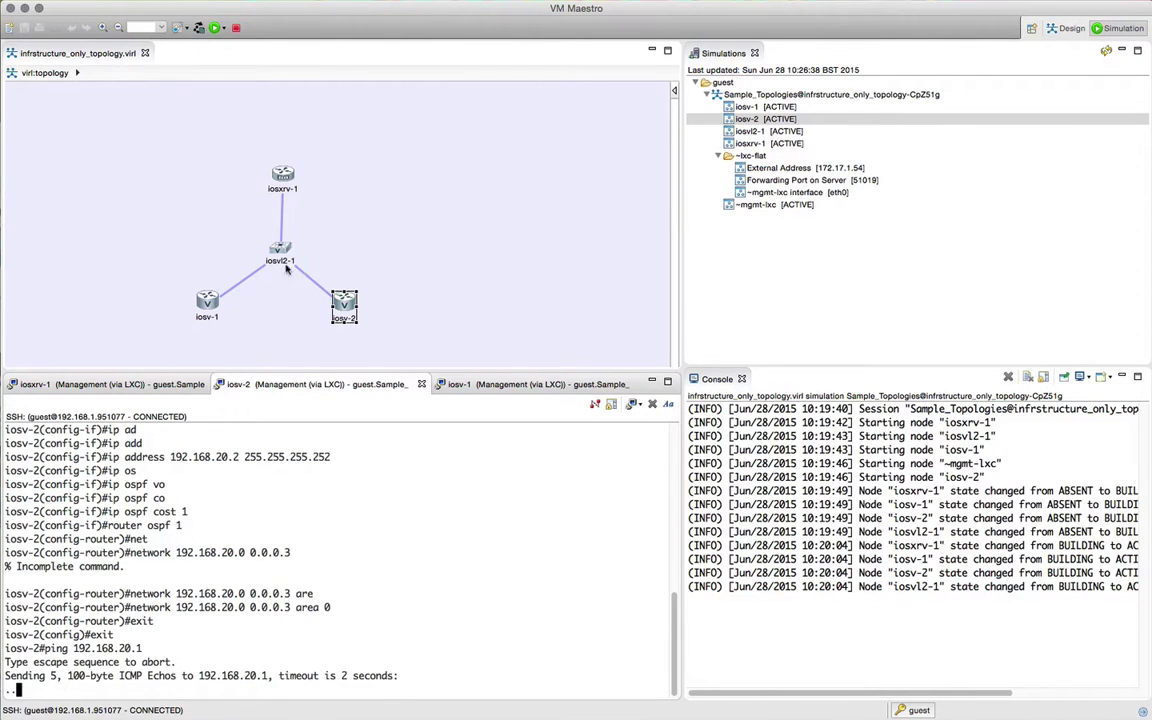
Step: Open a docked SSH console to iosvl2-1, log in, enable and enter global configuration
right_click(780, 131)
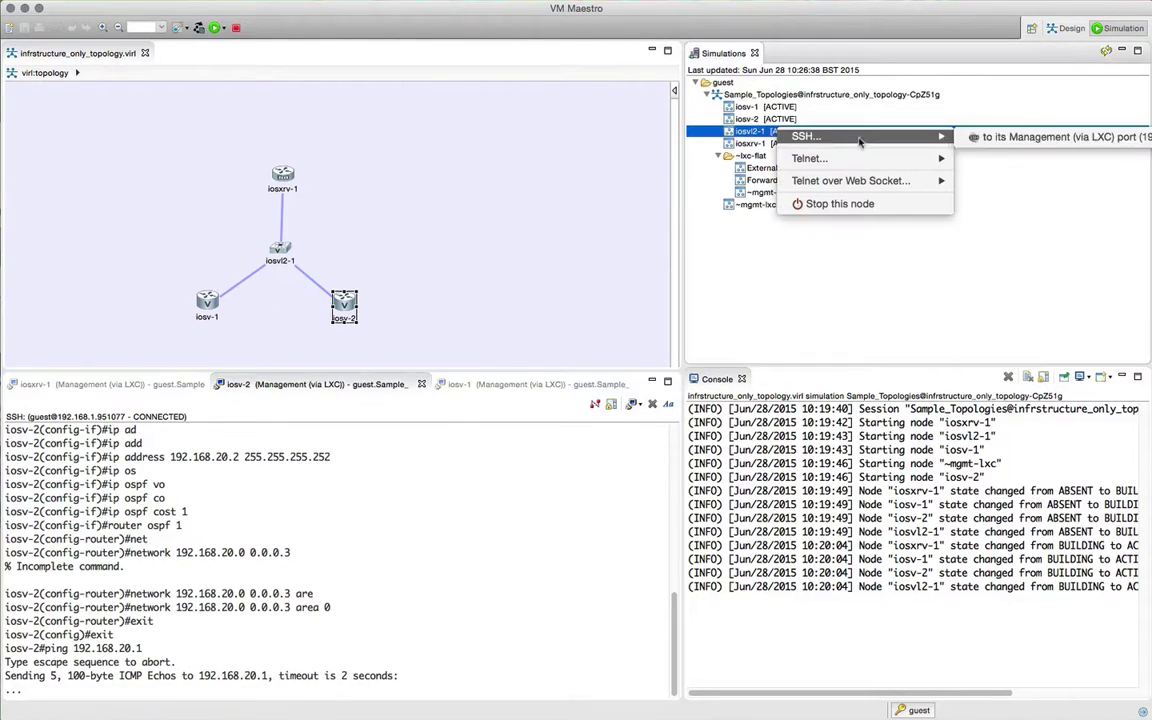
left_click(1000, 134)
left_click_drag(808, 390, 437, 384)
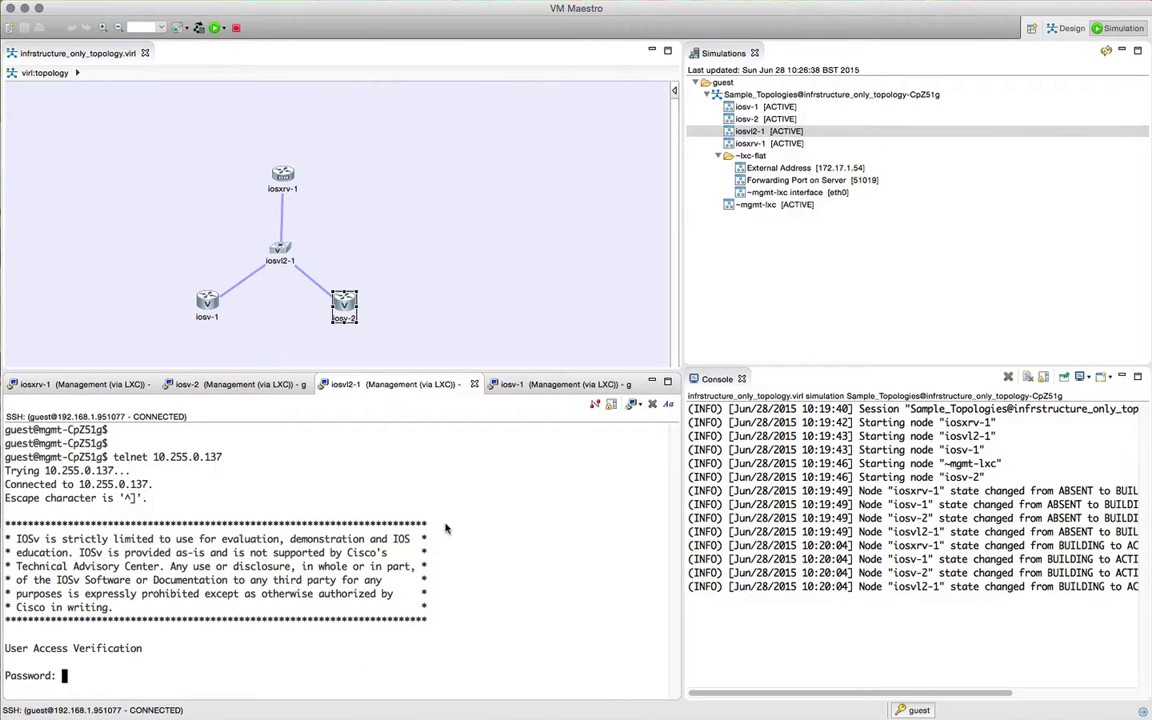
key("Return")
key("Return")
type("en")
key("Return")
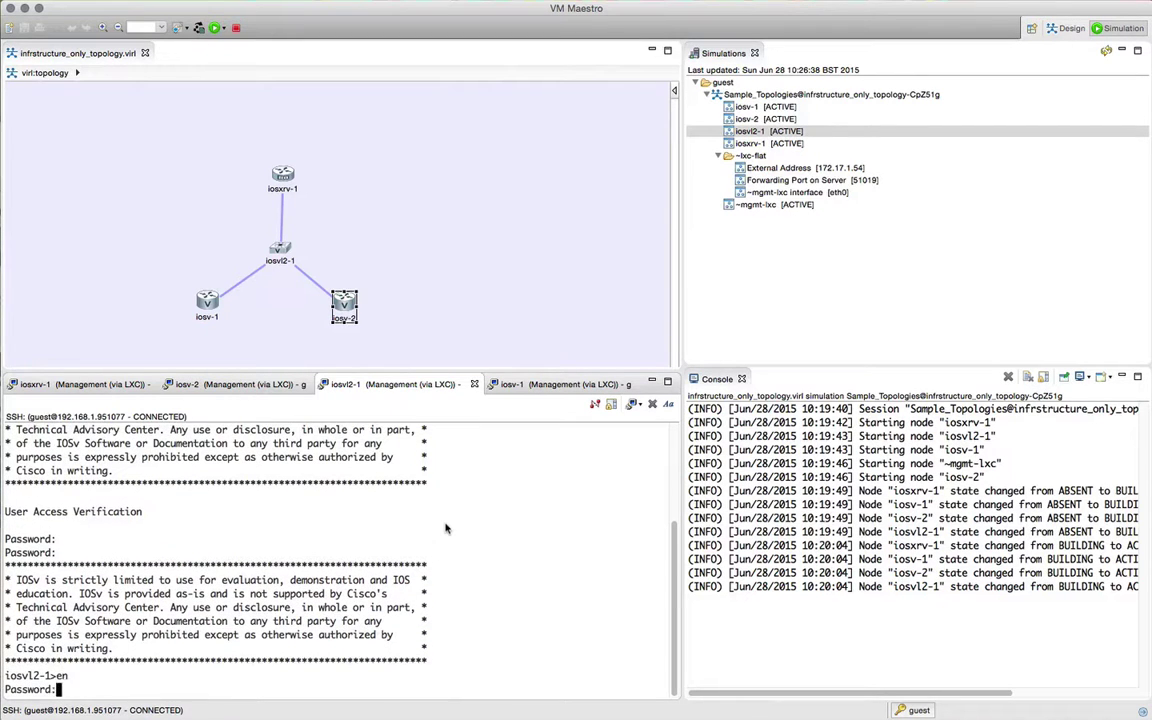
key("Return")
type("conf t")
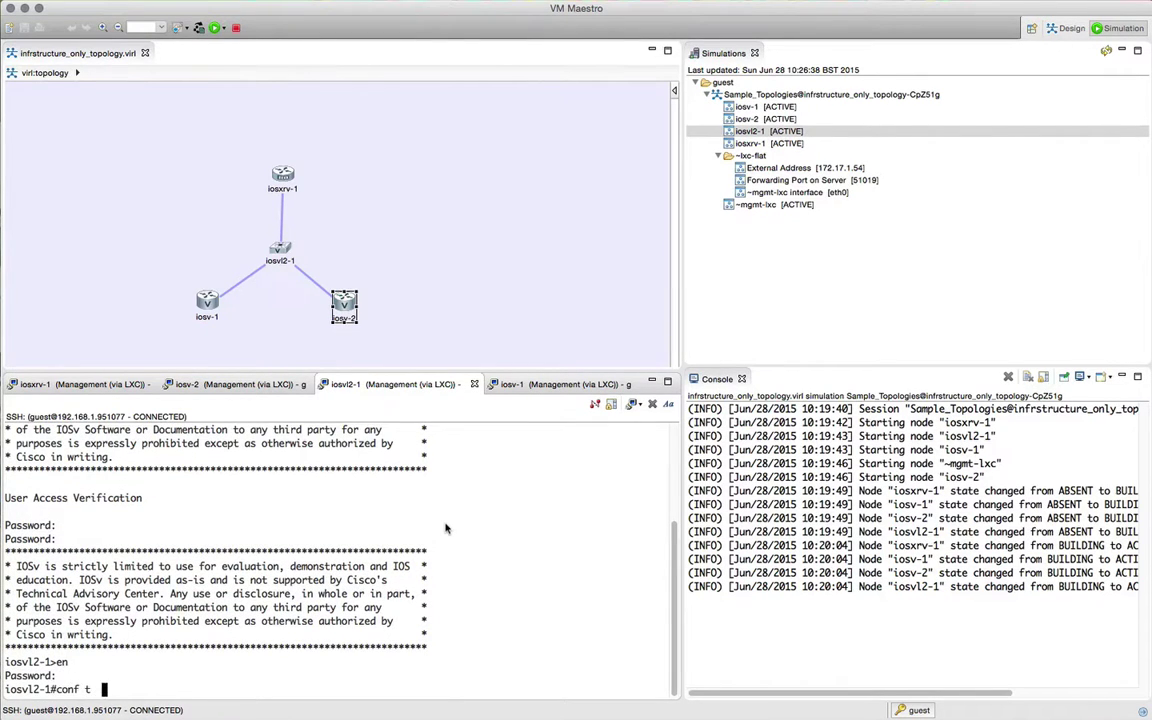
key("Return")
Step: Move iosv-1 lower-left on the canvas and put Gi0/1 in access VLAN 10
type("int")
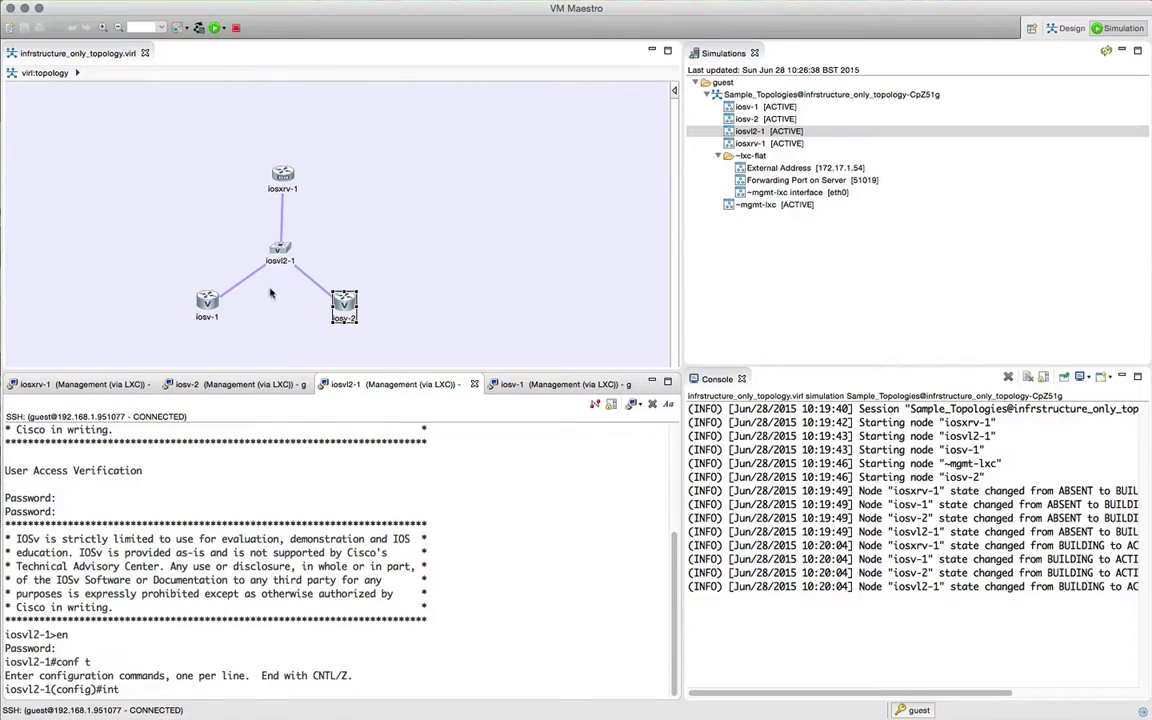
left_click(243, 283)
left_click_drag(207, 300, 179, 318)
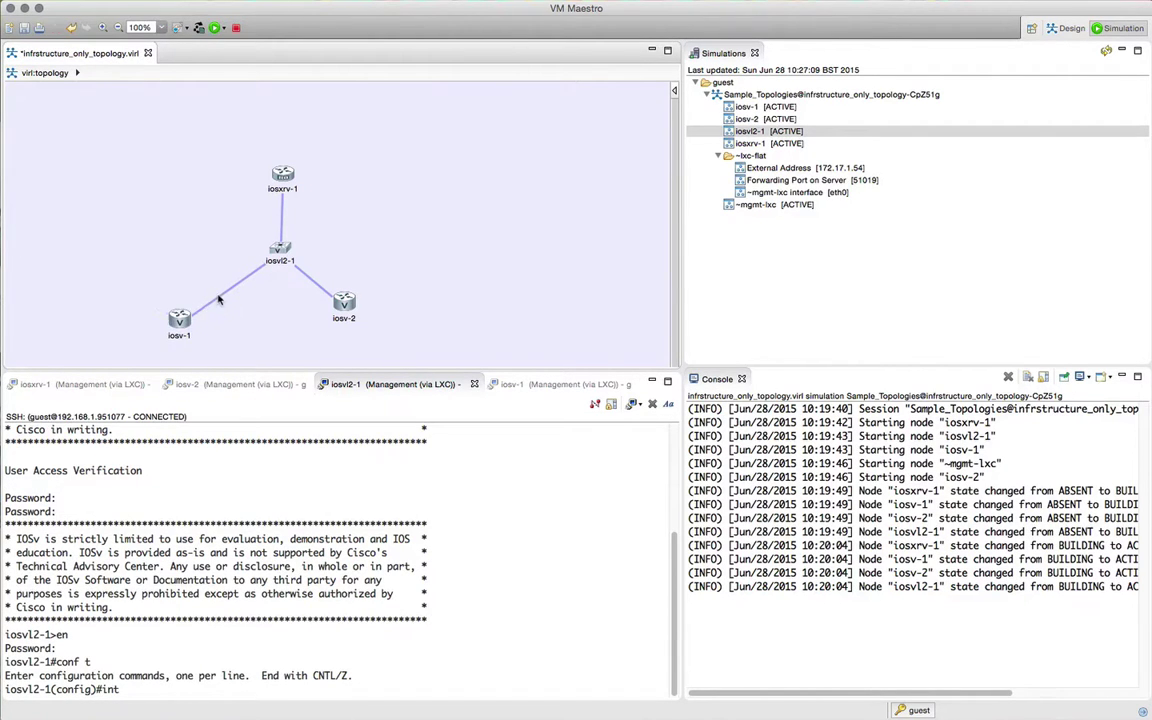
left_click(213, 441)
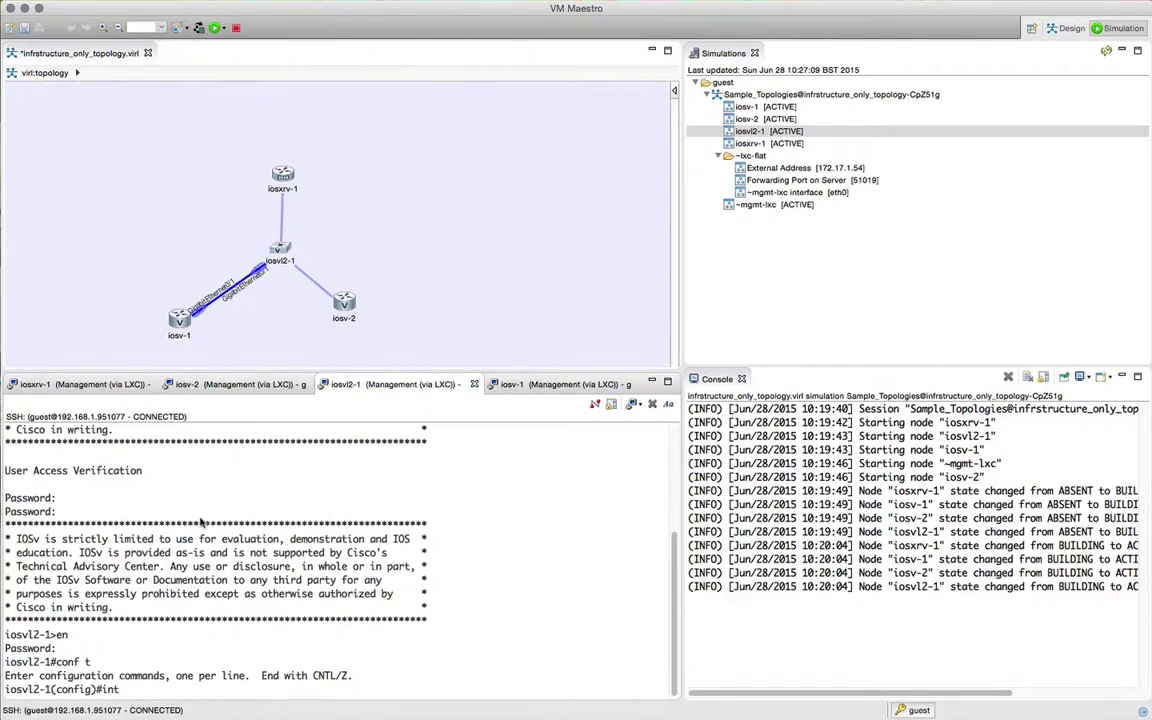
type("gi 0/1")
key("Return")
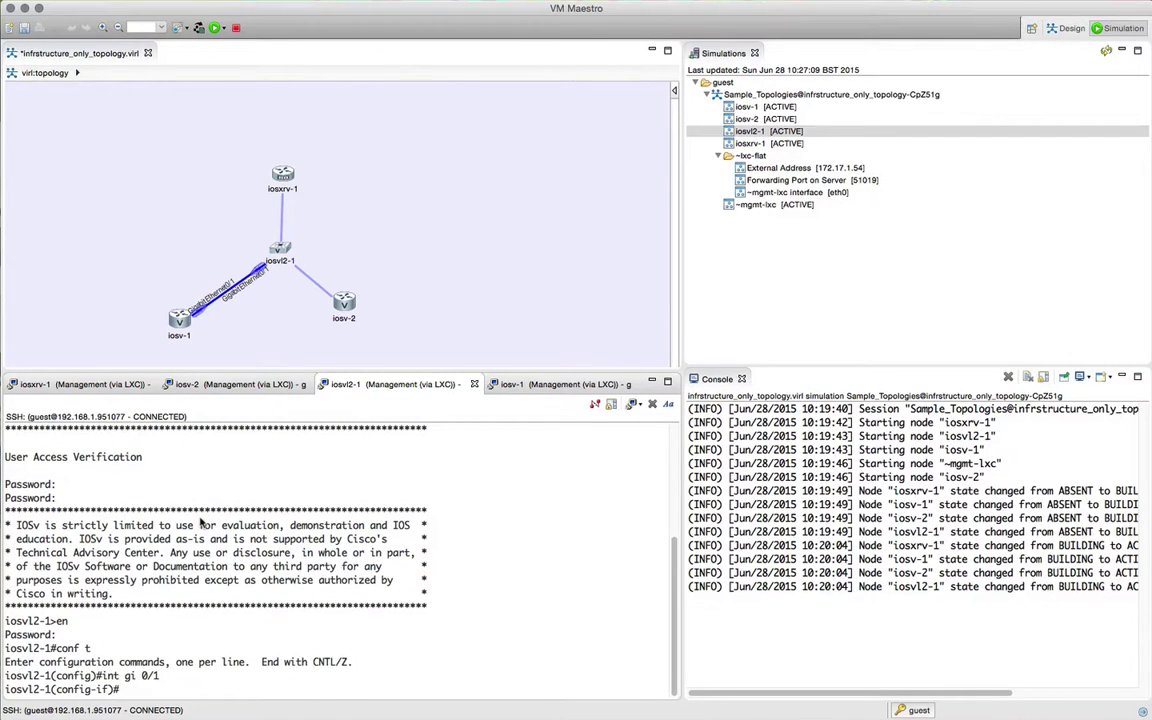
type("sw")
key("Tab")
type("ac")
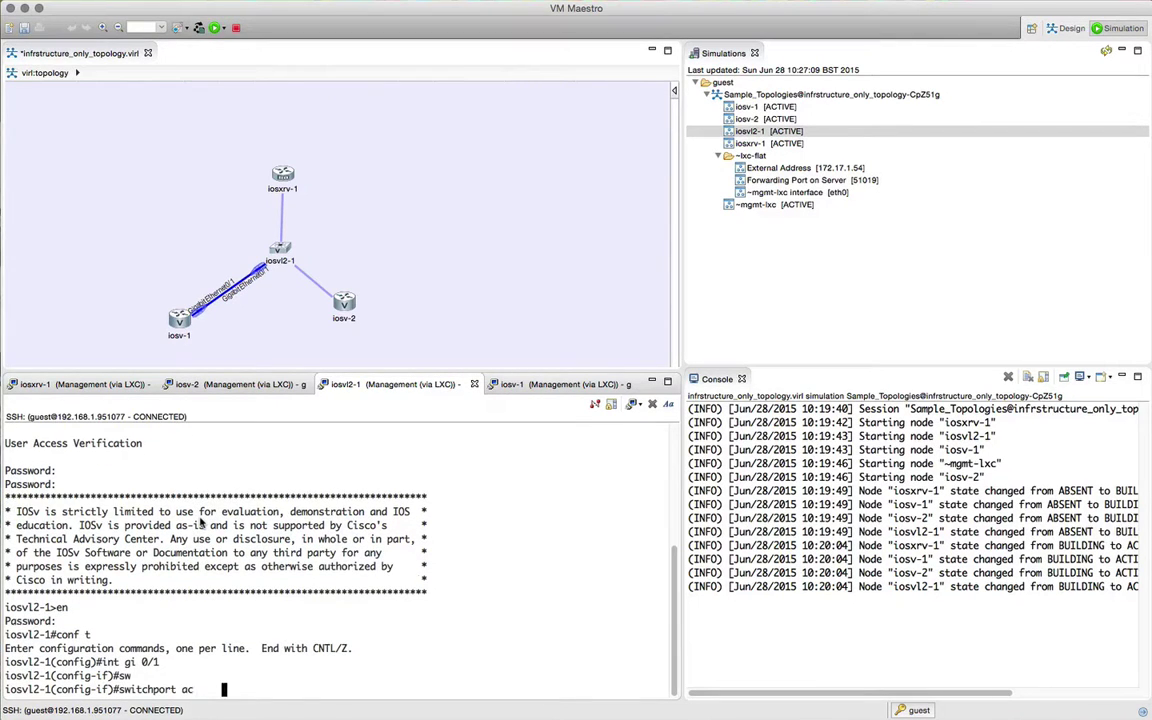
key("Tab")
type("vla")
key("Tab")
type("10")
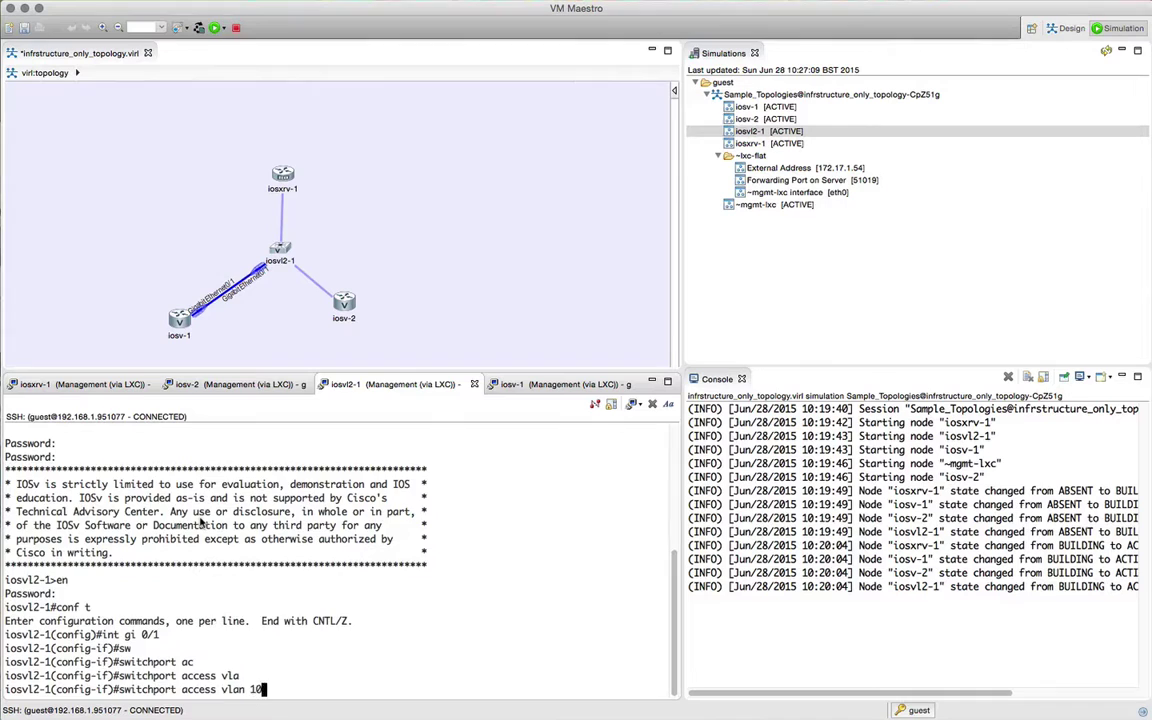
key("Return")
Step: Bring Gi0/1 up with no shutdown
type("no sho")
key("Tab")
key("BackSpace")
type("u")
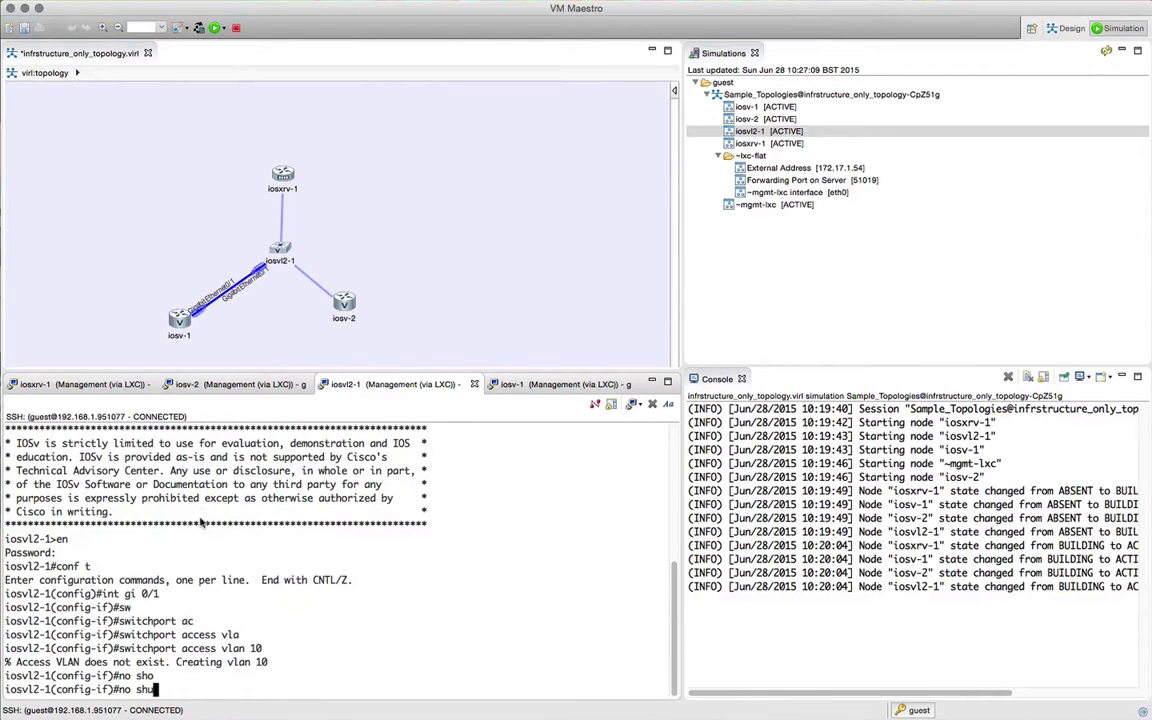
type("t")
key("Tab")
key("Return")
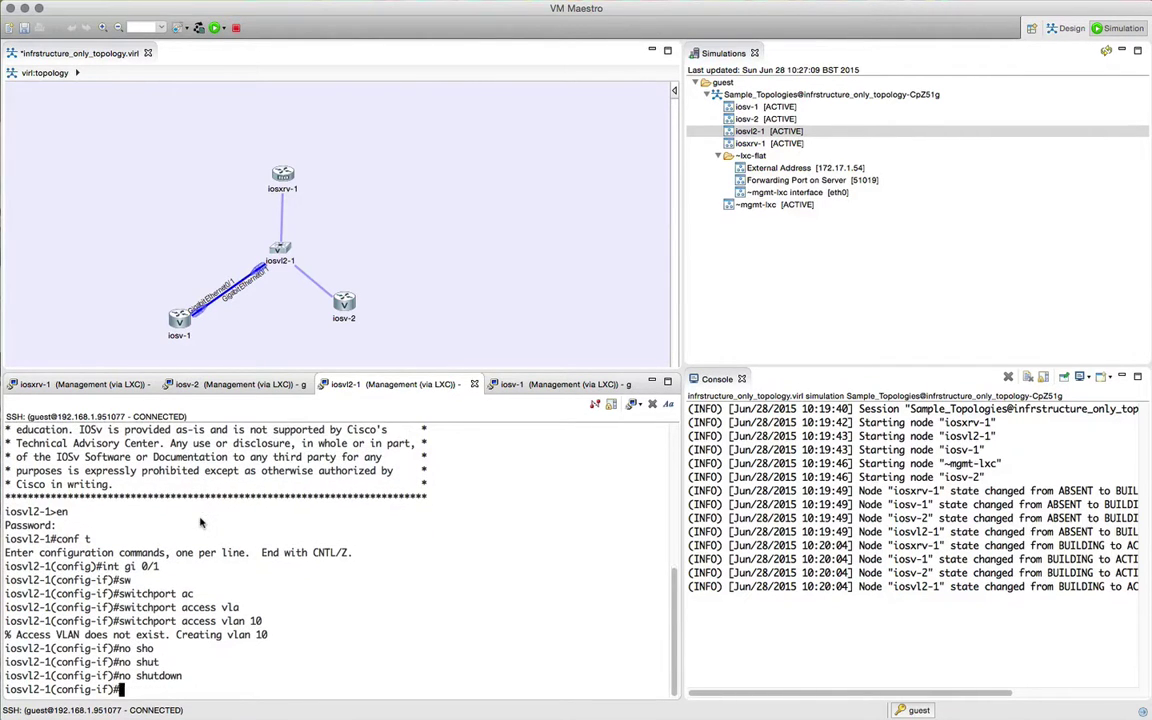
Step: Check the iosvl2-1 to iosv-2 link interfaces and assign Gi0/2 to access VLAN 20
left_click_drag(344, 300, 366, 322)
left_click(313, 288)
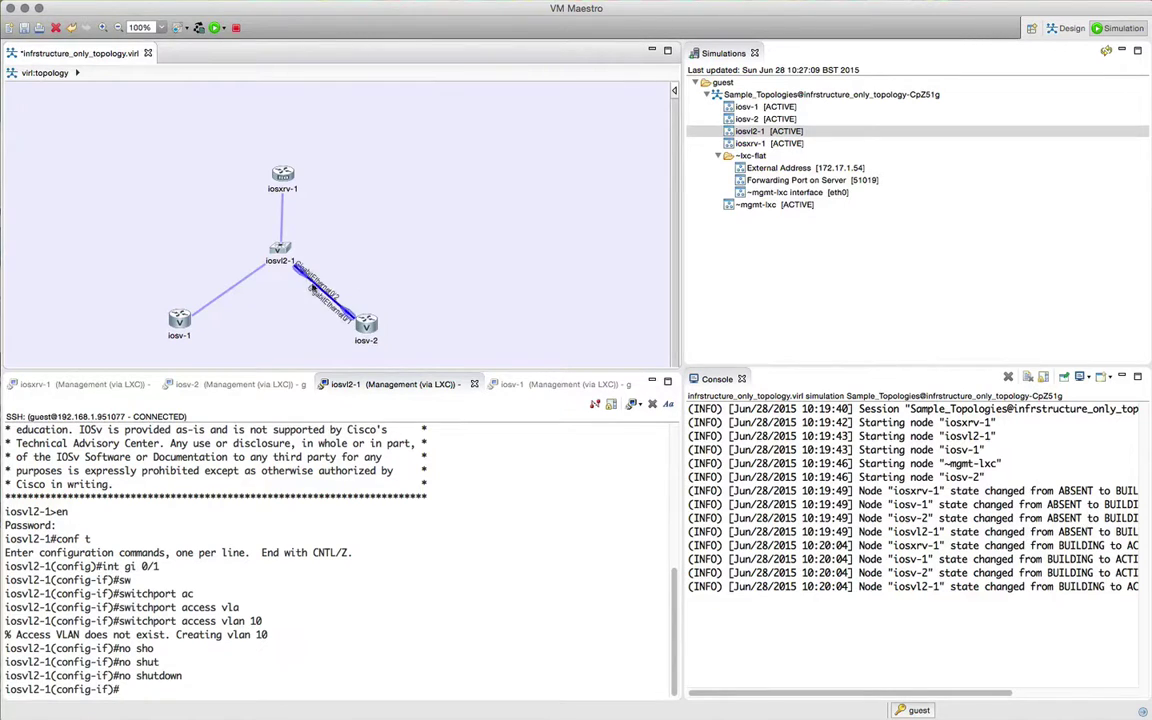
left_click(288, 487)
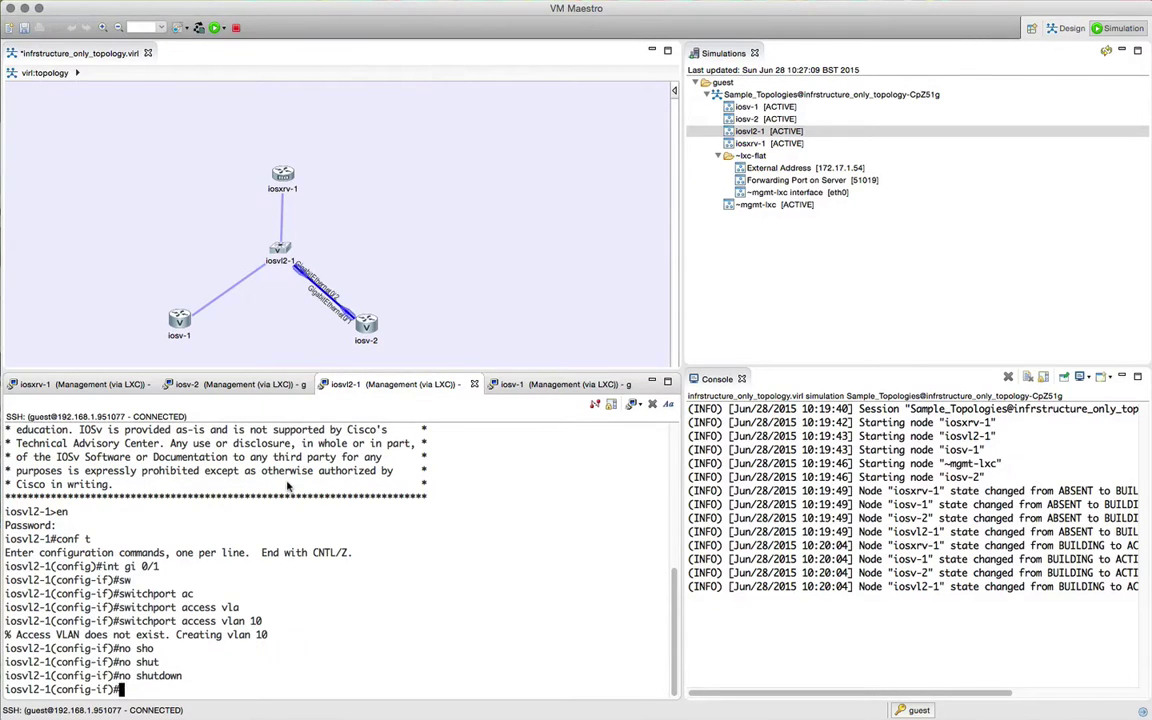
type("itn ")
type("gi 0/2")
key("Return")
type("sw")
key("Tab")
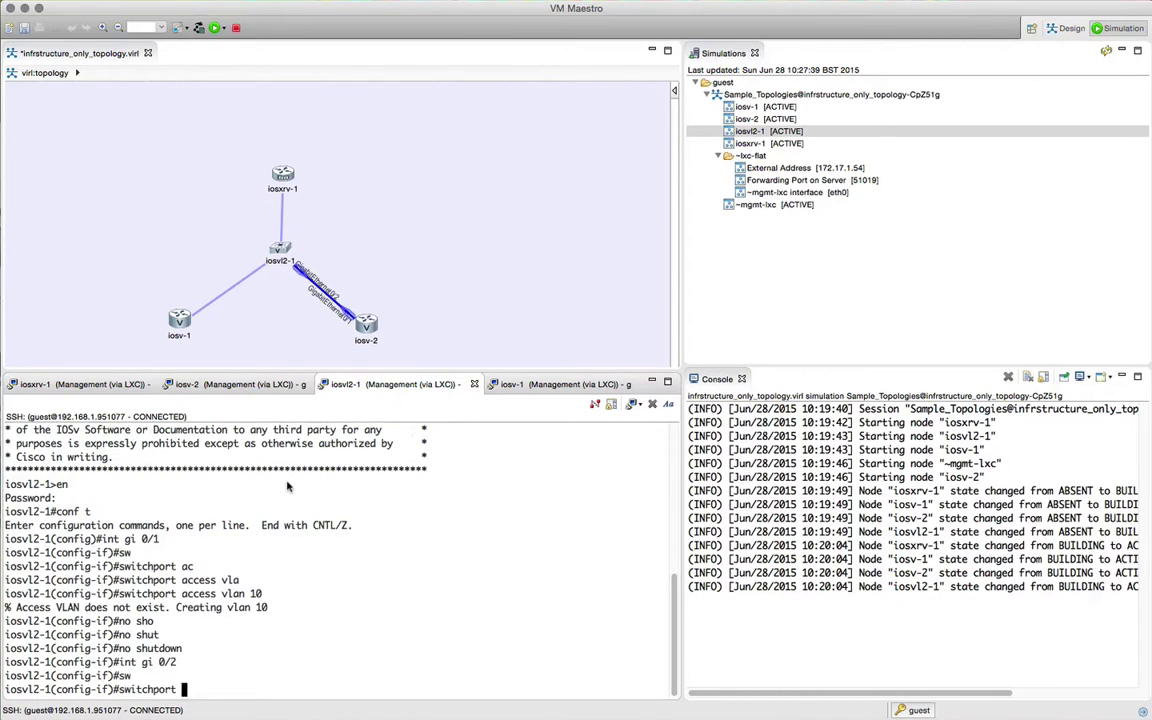
type("ac")
key("Tab")
type("vlan ")
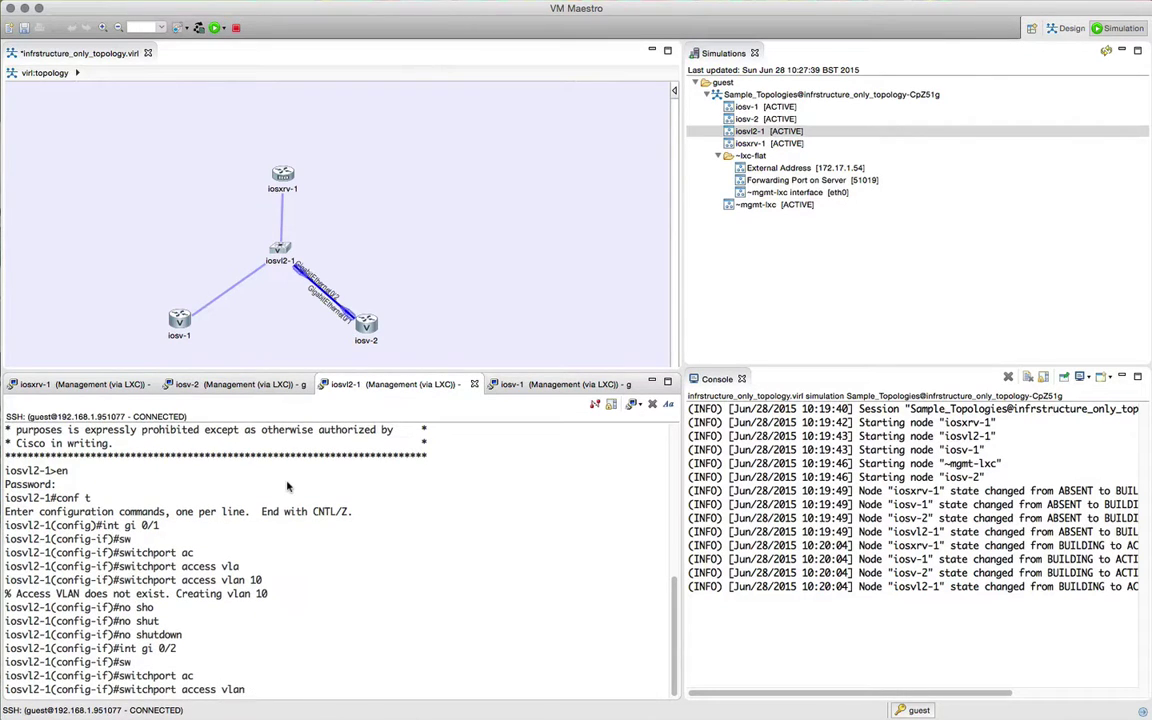
type("20")
key("Return")
Step: Set Gi0/2 to switchport mode access and exit the interface configuration
type("sw")
key("Tab")
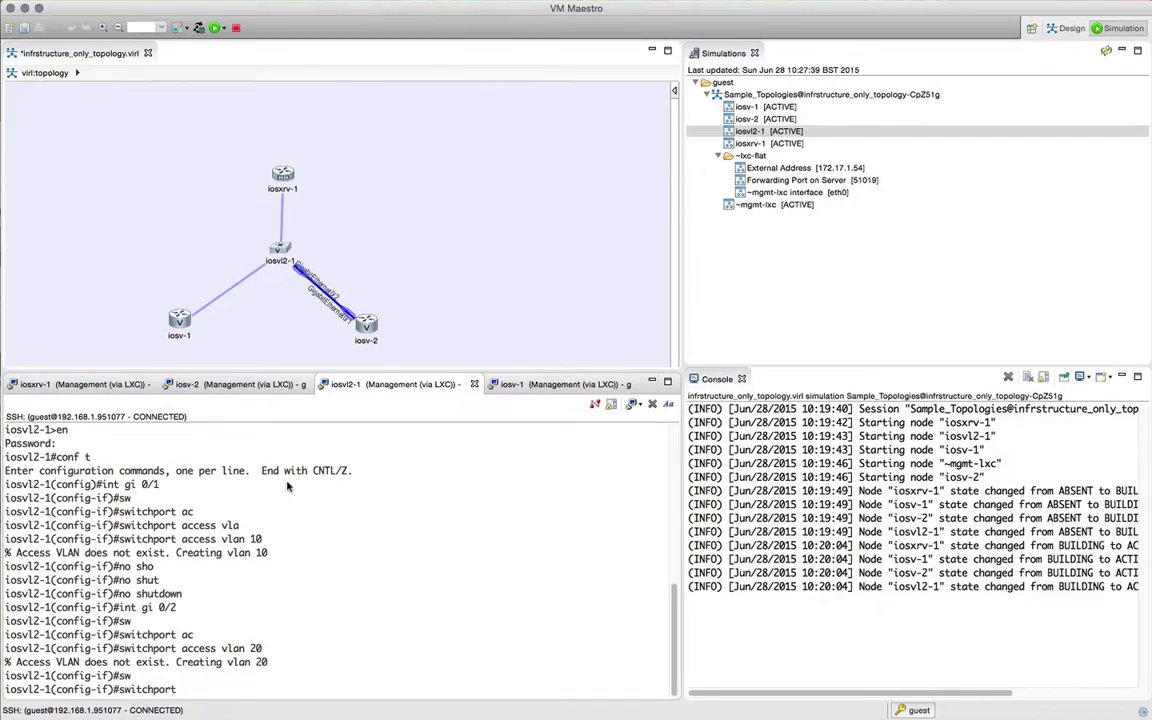
type("mode acc")
key("Tab")
key("Return")
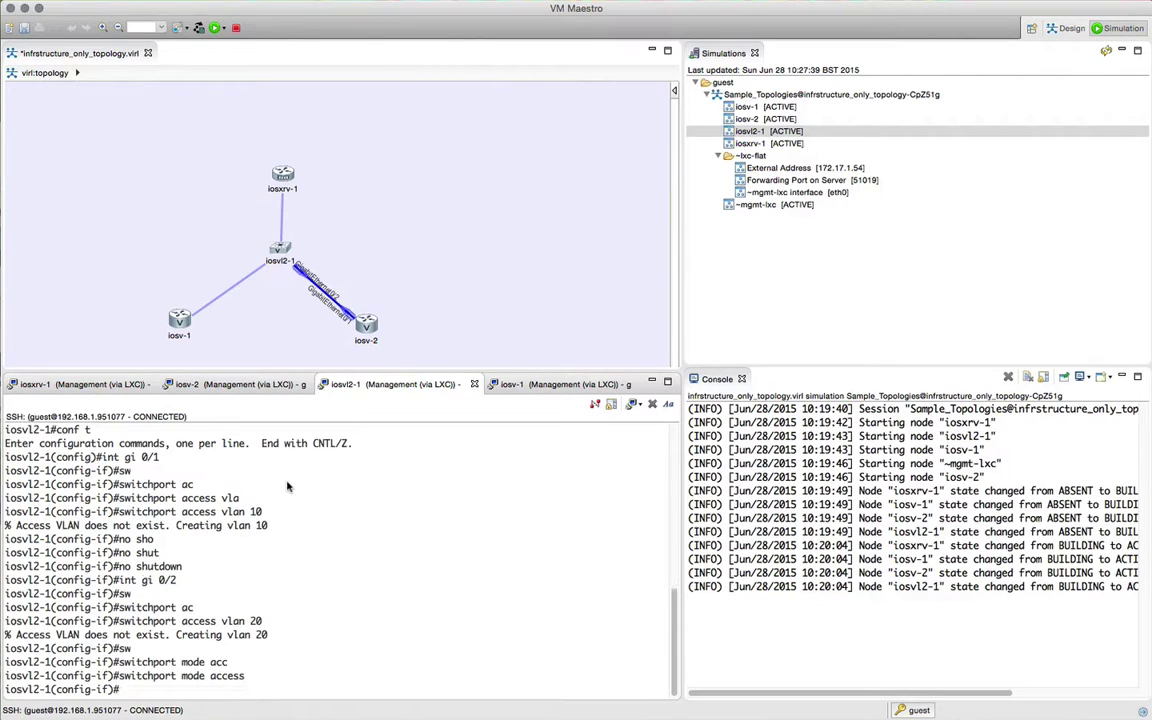
type("exit")
key("Return")
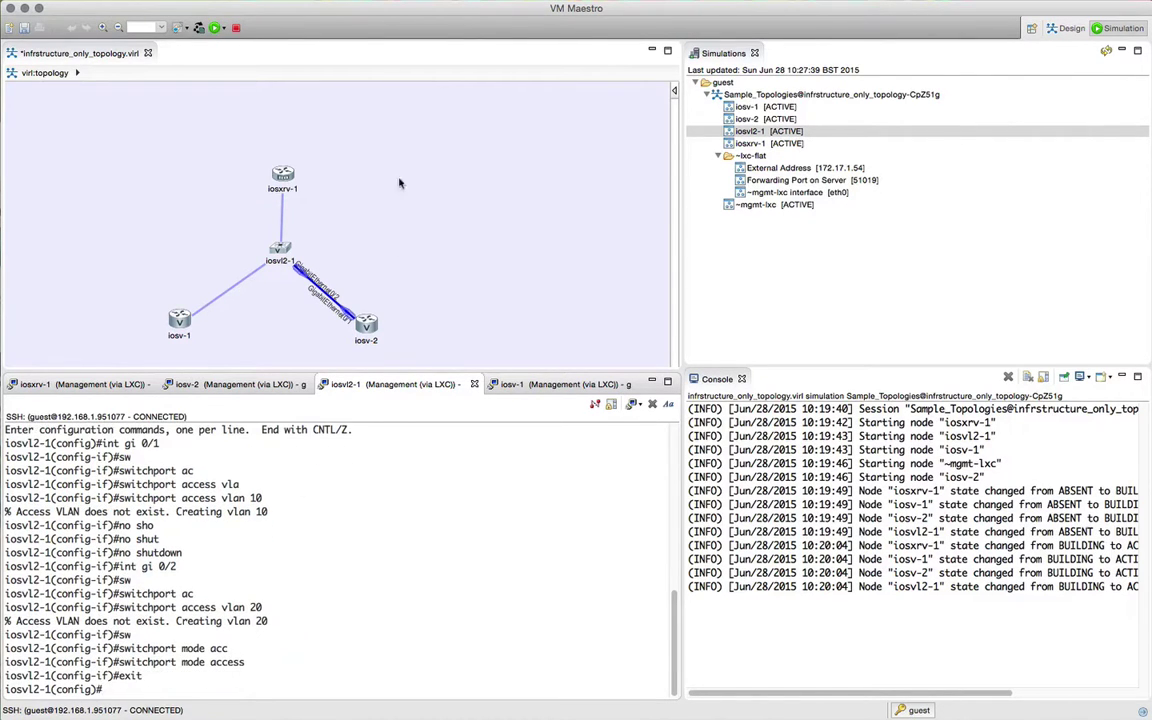
left_click(283, 147)
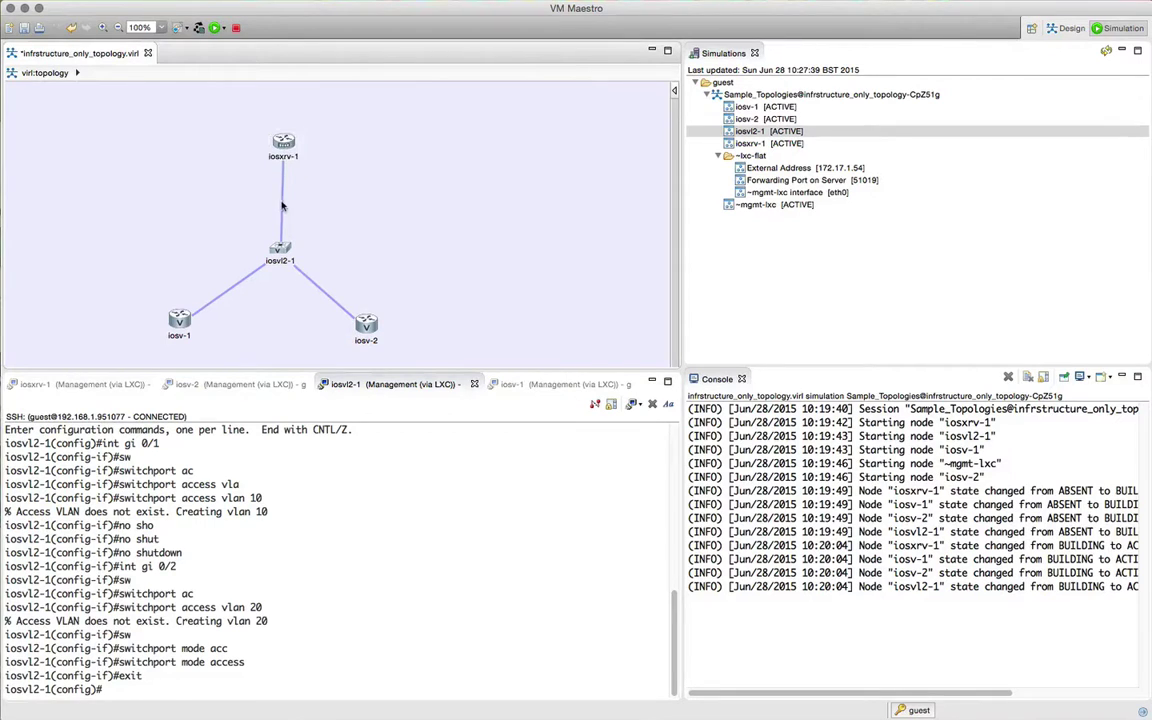
Step: Check the iosxrv-1 link interfaces, then remove the access VLAN from Gi0/3
left_click(277, 247)
left_click(294, 500)
type("in")
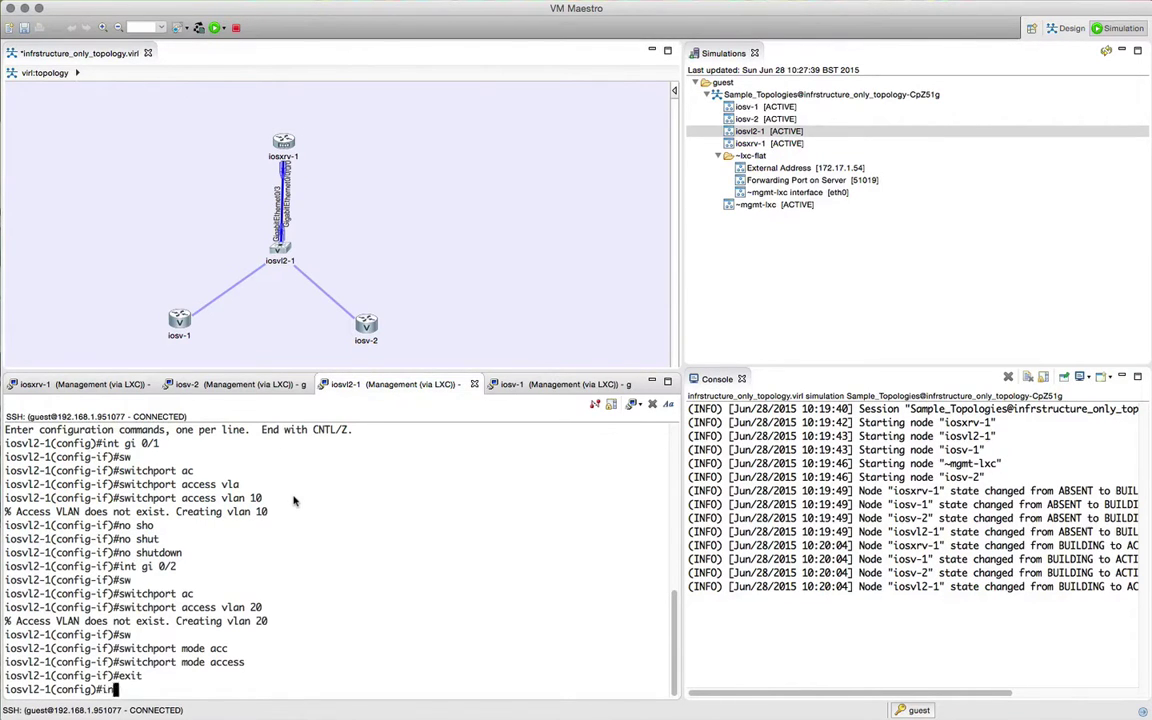
type("t gi 0/3")
key("Return")
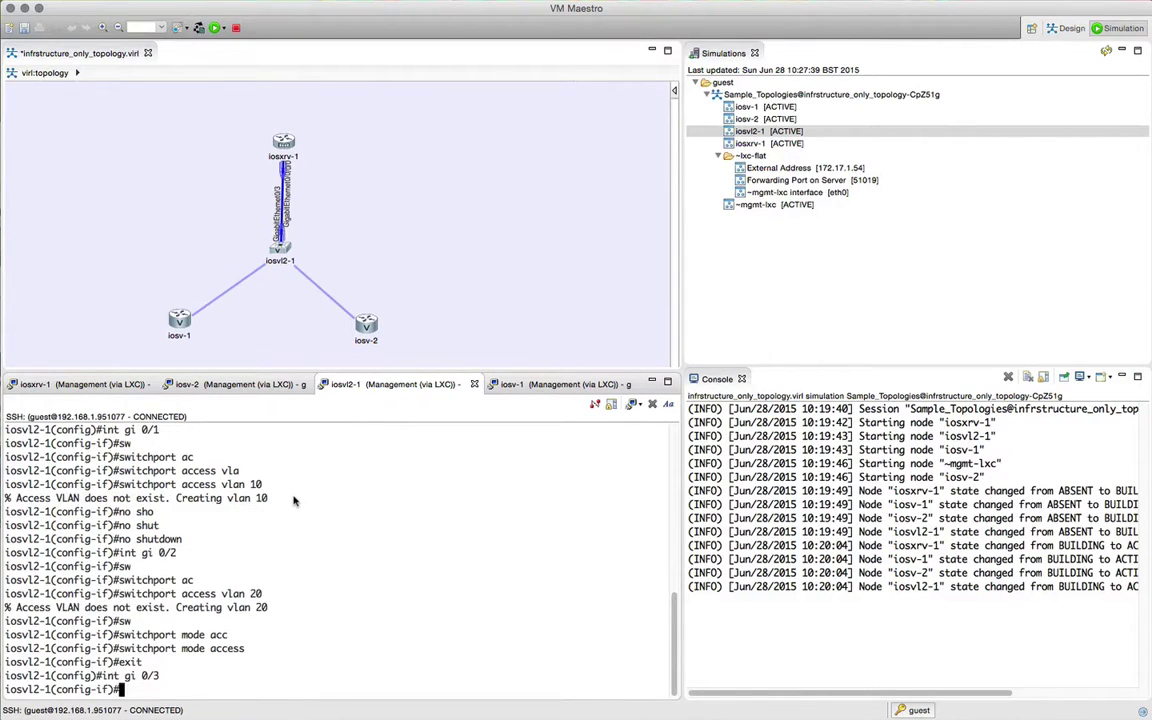
type("no sw")
key("Return")
type("no switchport ")
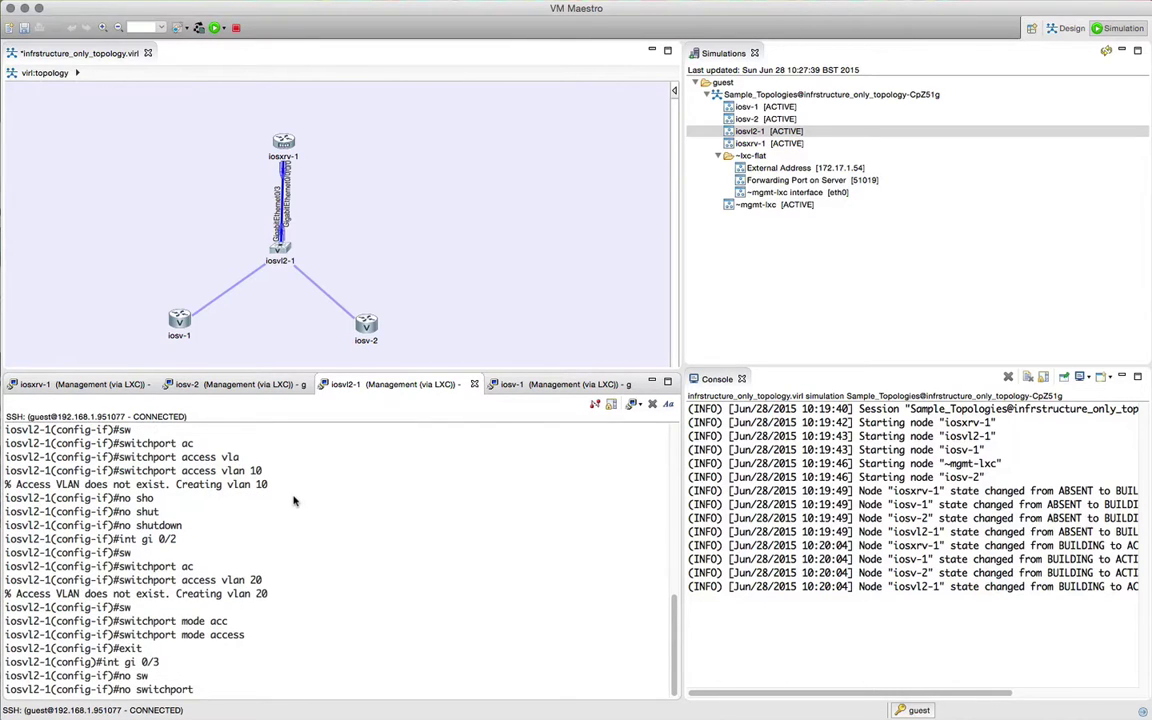
type("ac")
key("Tab")
key("Return")
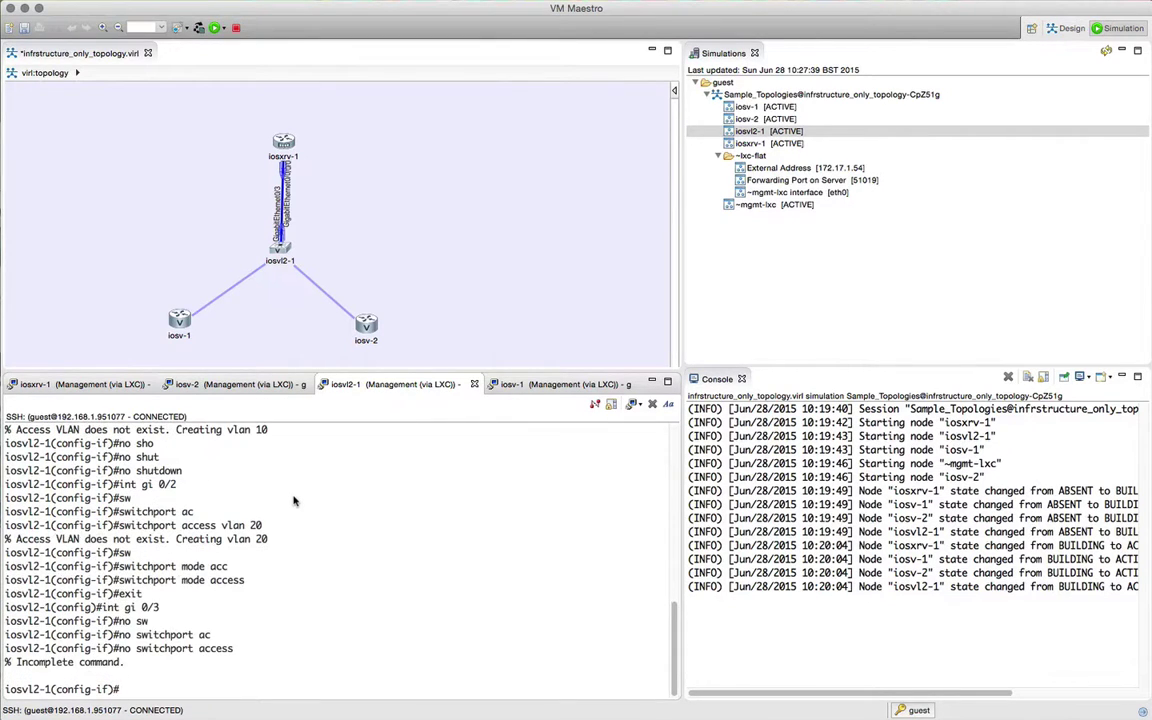
key("Up")
type("vlan 2")
key("Return")
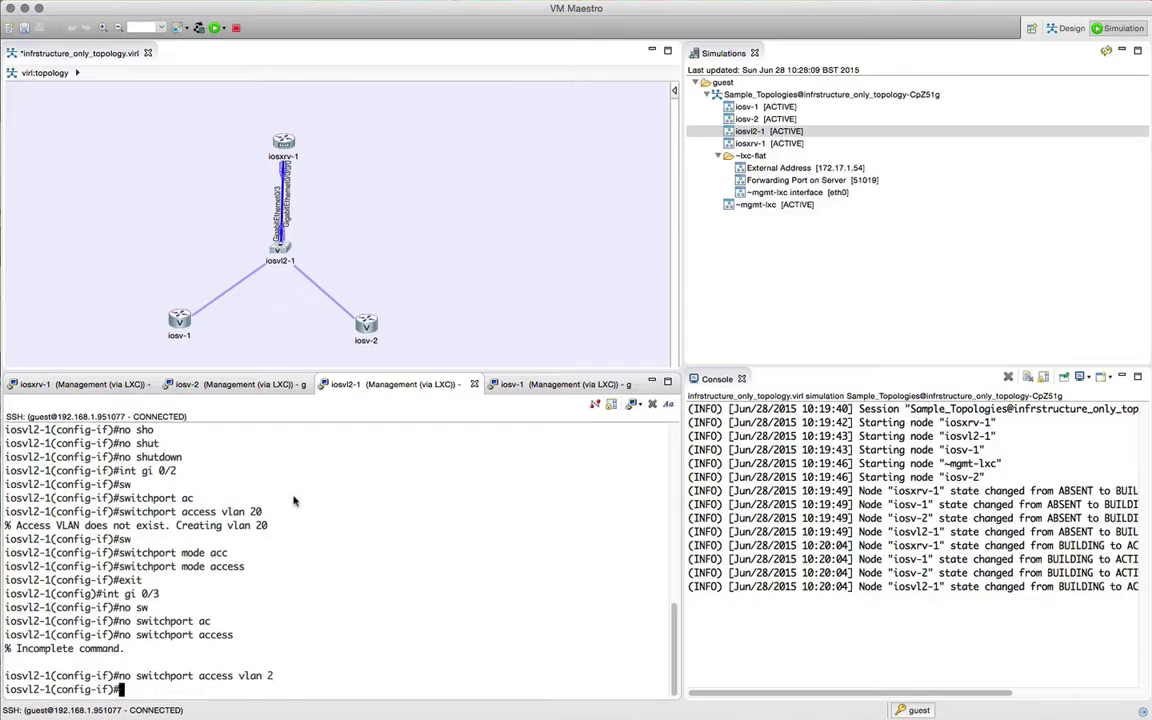
Step: Clear the access mode on Gi0/3 with no switchport mode access
type("no sw")
key("Tab")
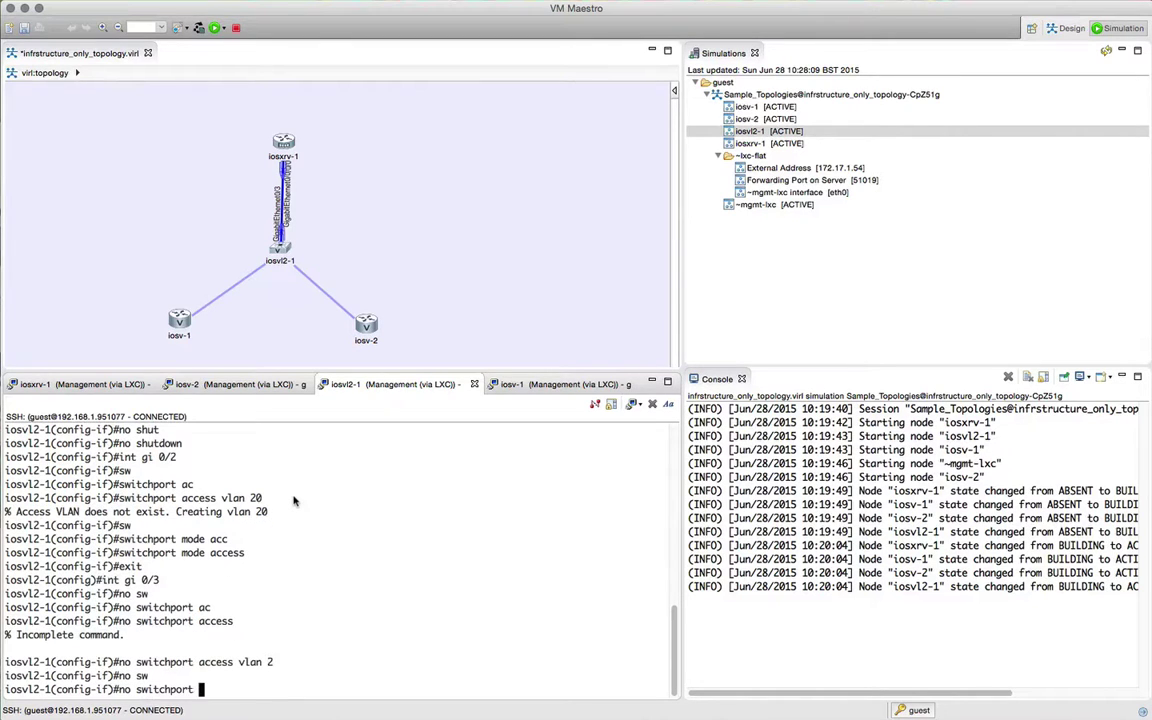
type("mo")
key("Tab")
type("acc")
key("Tab")
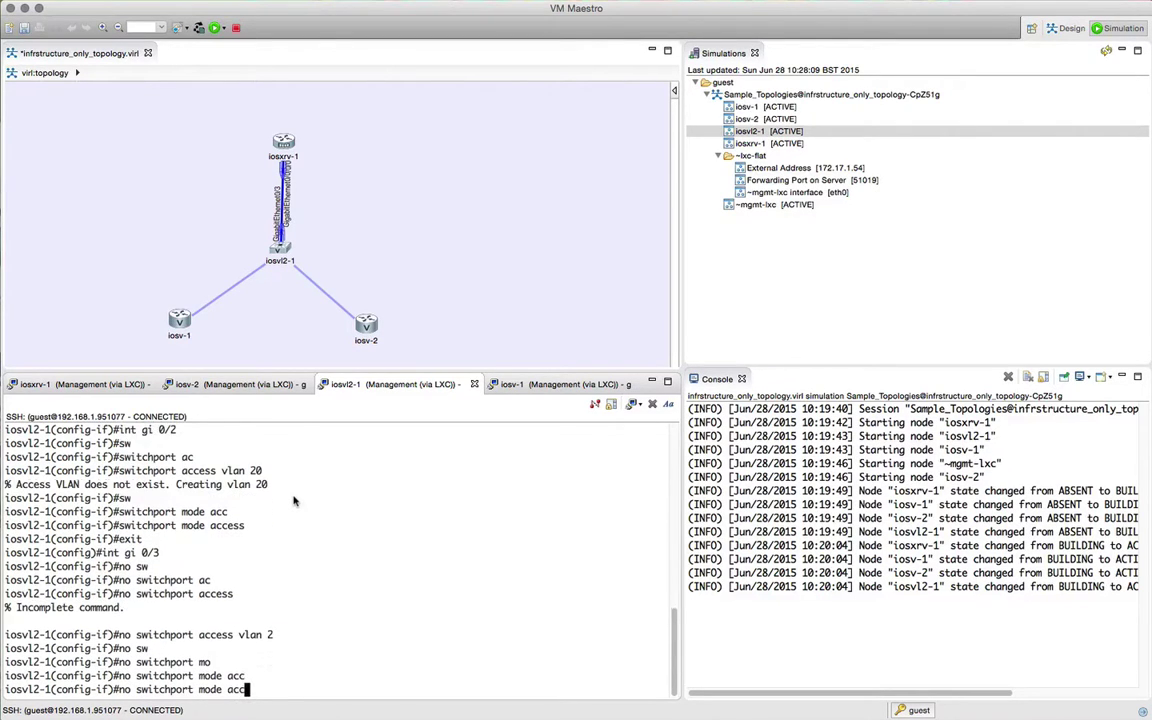
type("e")
key("Tab")
key("BackSpace")
key("BackSpace")
key("BackSpace")
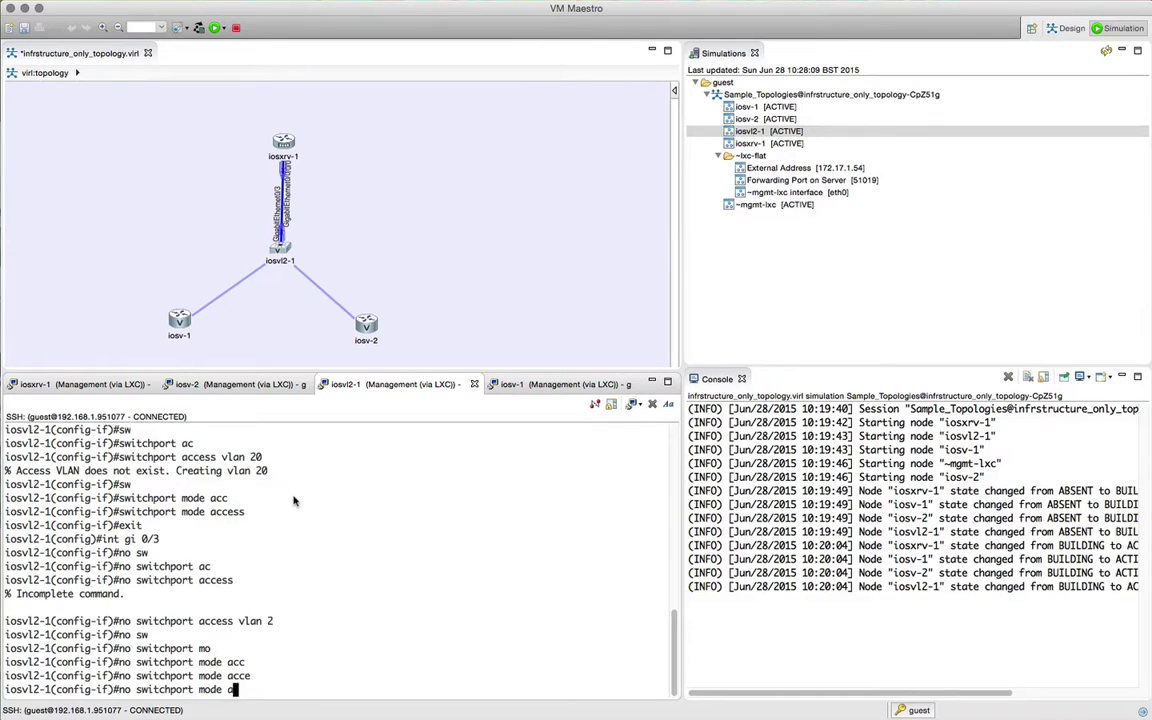
key("Return")
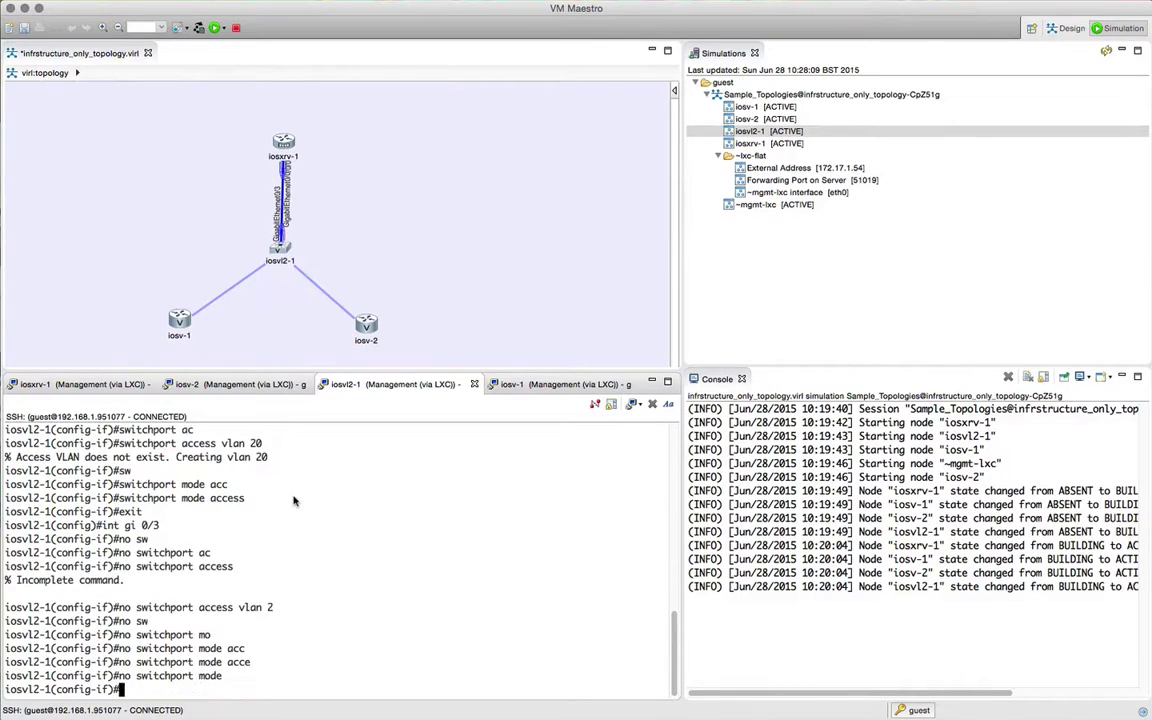
Step: Set the Gi0/3 trunk encapsulation to dot1q
type("sww")
key("Tab")
key("BackSpace")
type("it")
key("Tab")
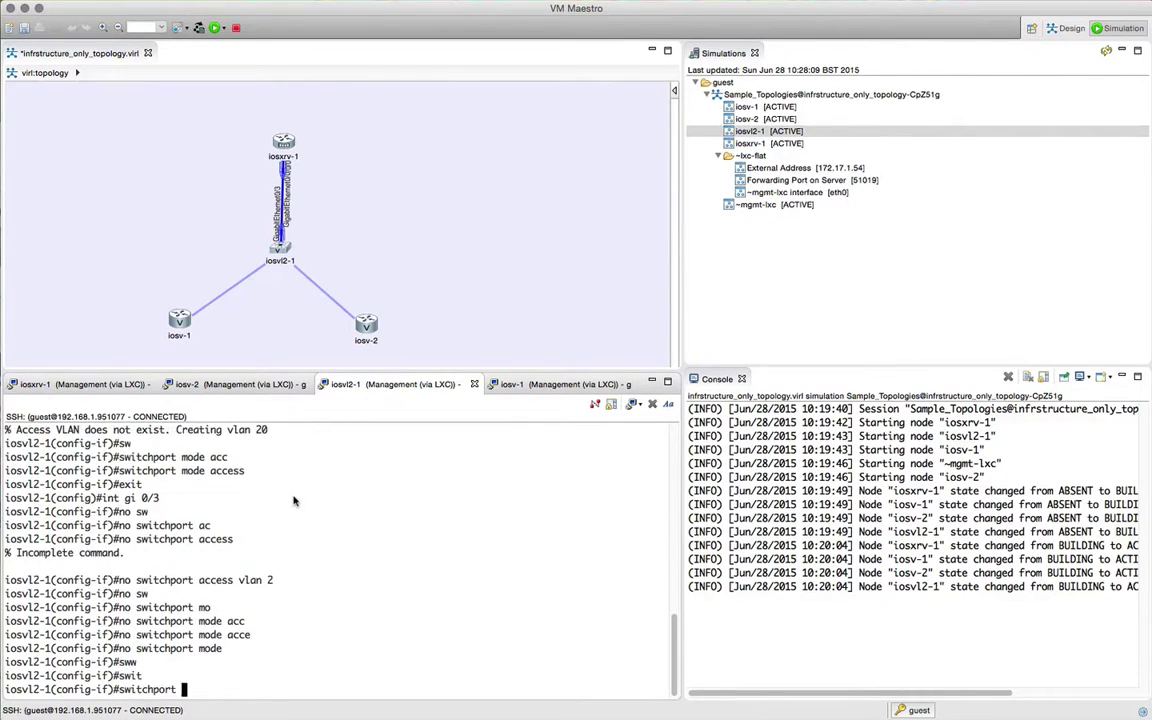
type("tr")
key("Tab")
type("en")
key("Tab")
type("do")
key("Tab")
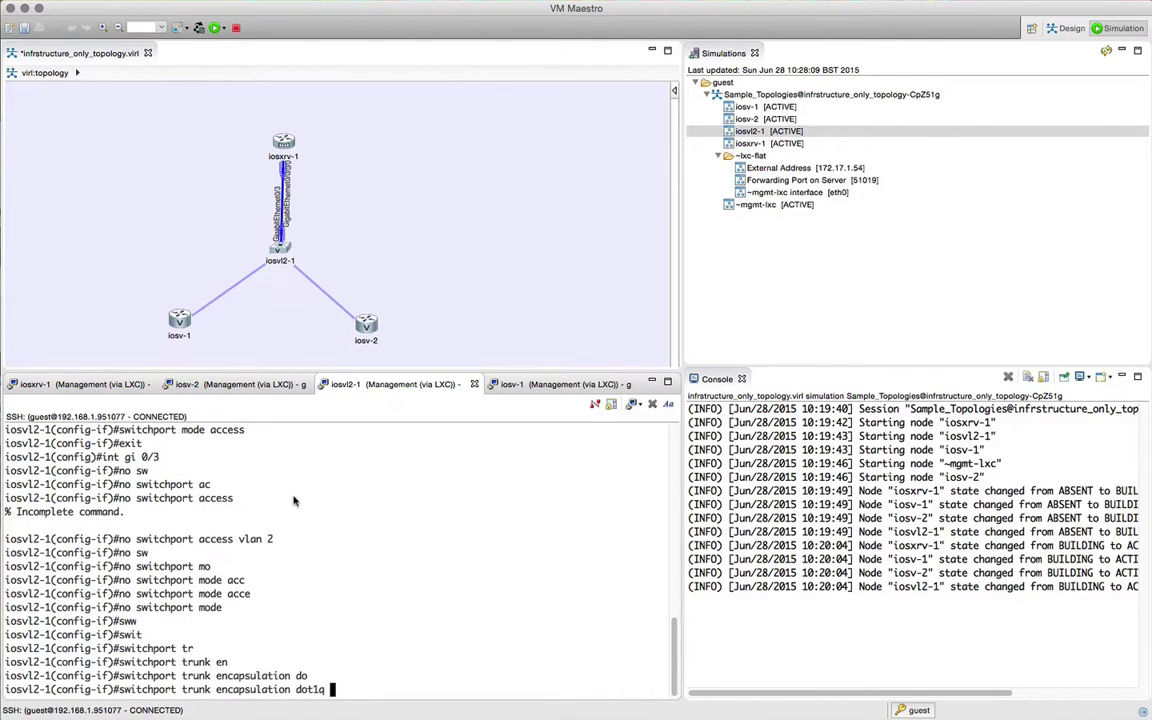
key("Return")
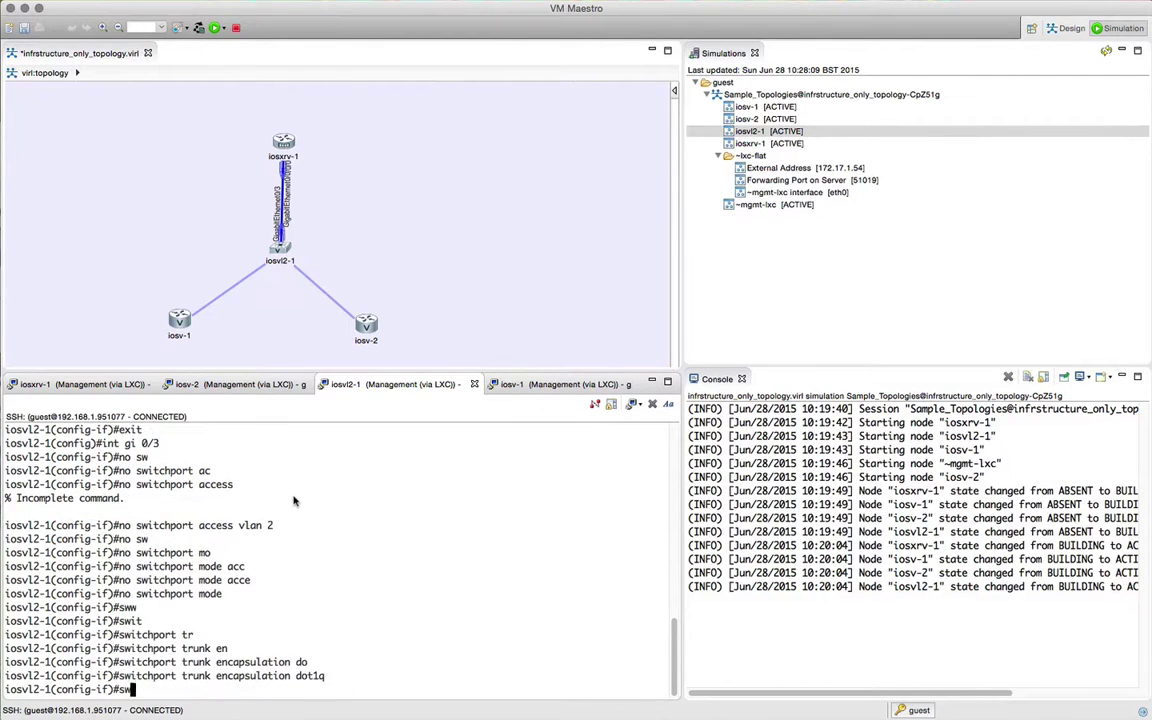
Step: Put Gi0/3 in switchport mode trunk and exit back to the exec prompt
type("sw")
key("Tab")
type("mode")
key("Tab")
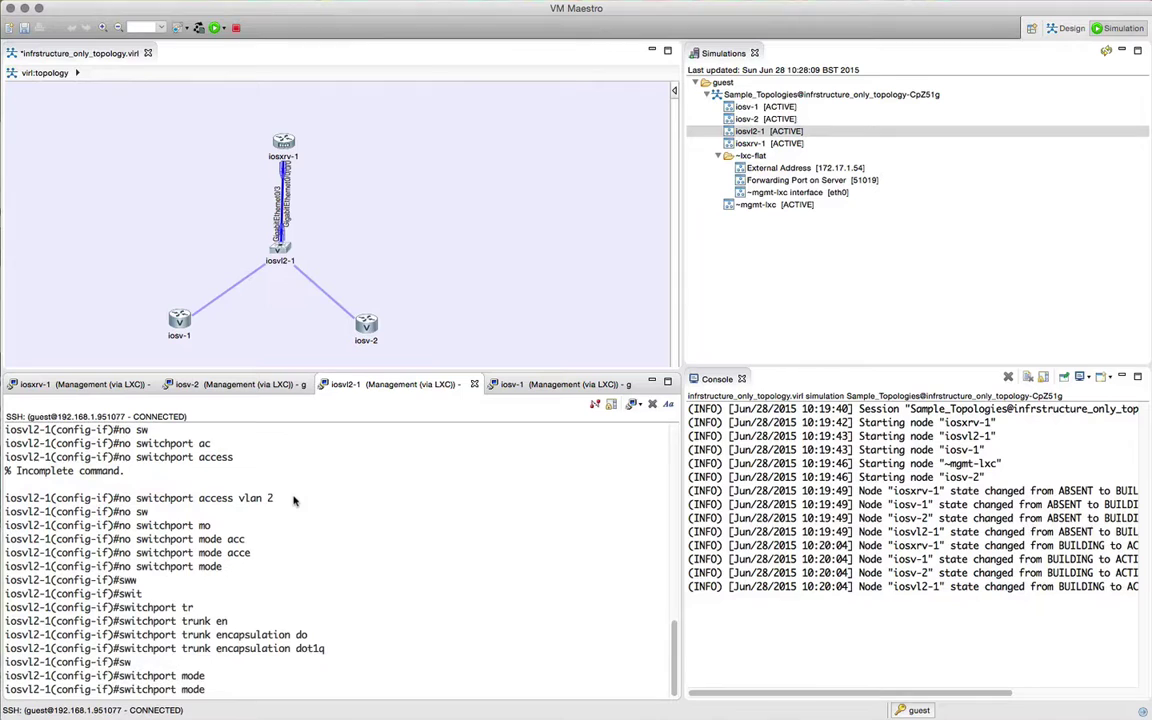
type("tr")
key("Tab")
key("Return")
type("exit")
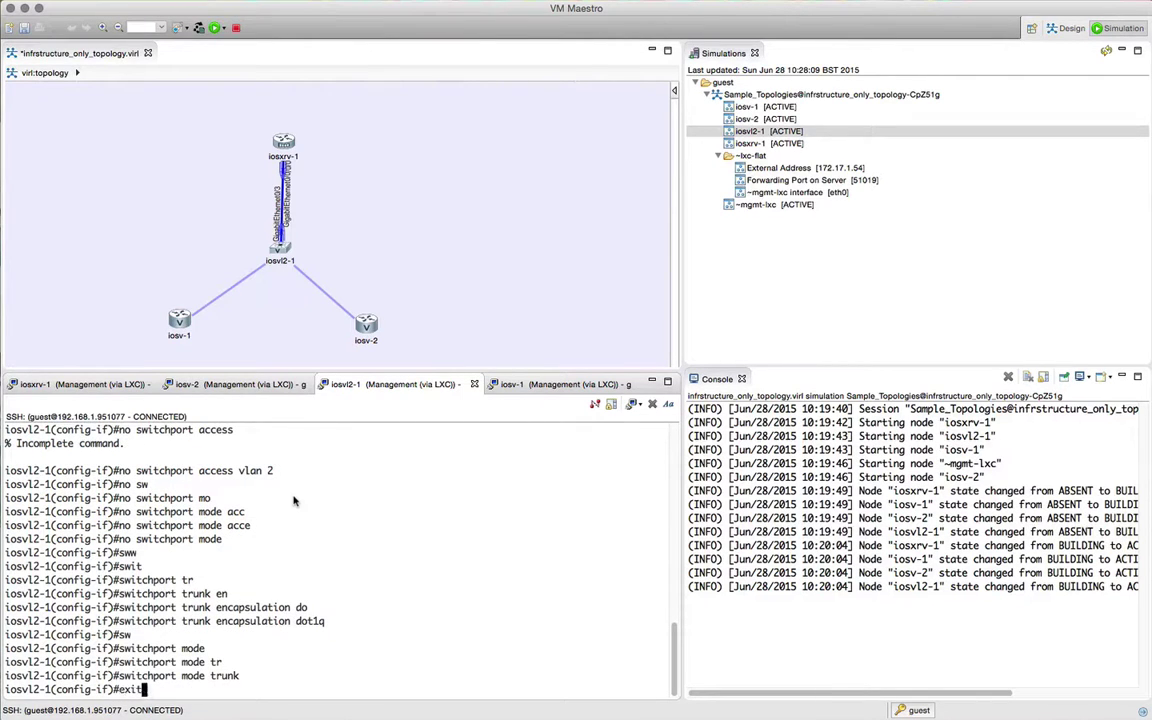
key("Return")
type("exit")
key("Return")
Step: Page through the iosvl2-1 switch's running configuration down to the interface sections
type("sh")
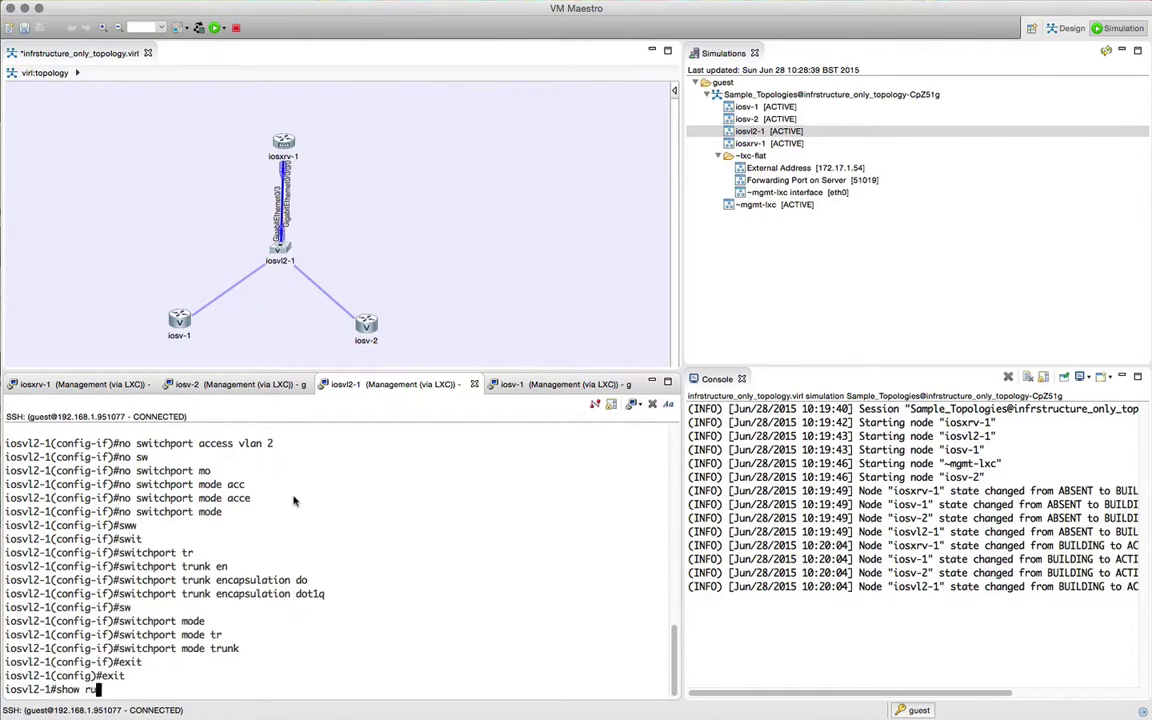
type("ow ru")
key("Tab")
key("Return")
key("space")
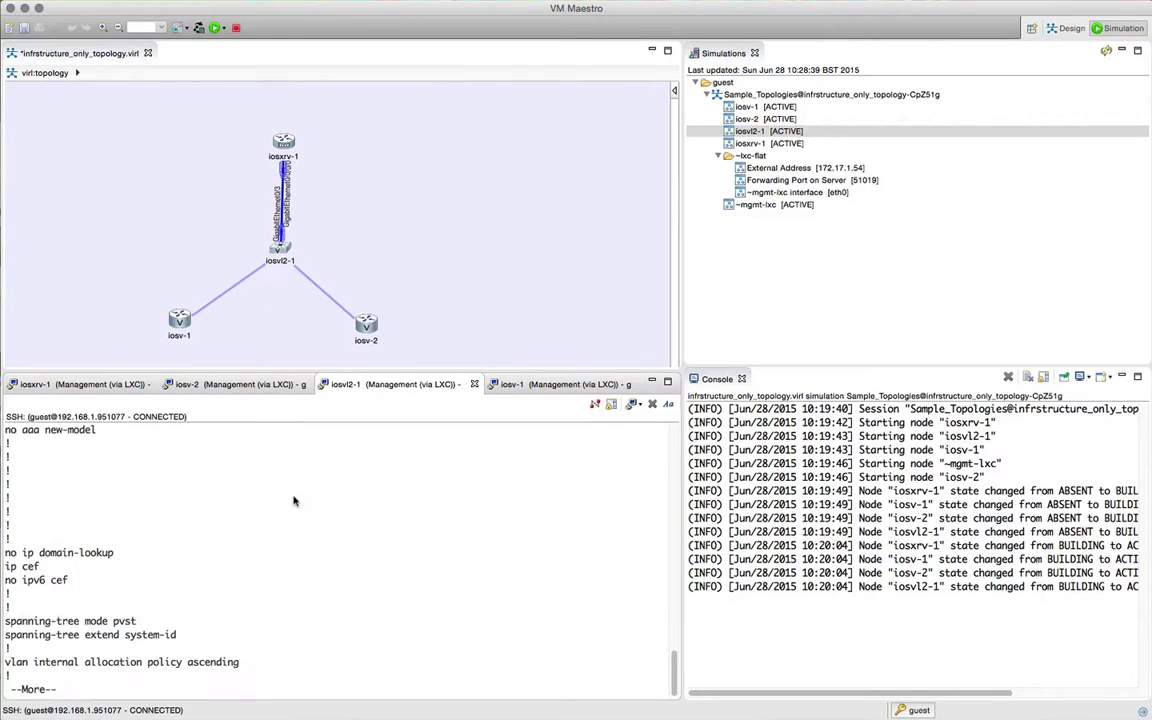
key("space")
scroll(196, 525, "up", 3)
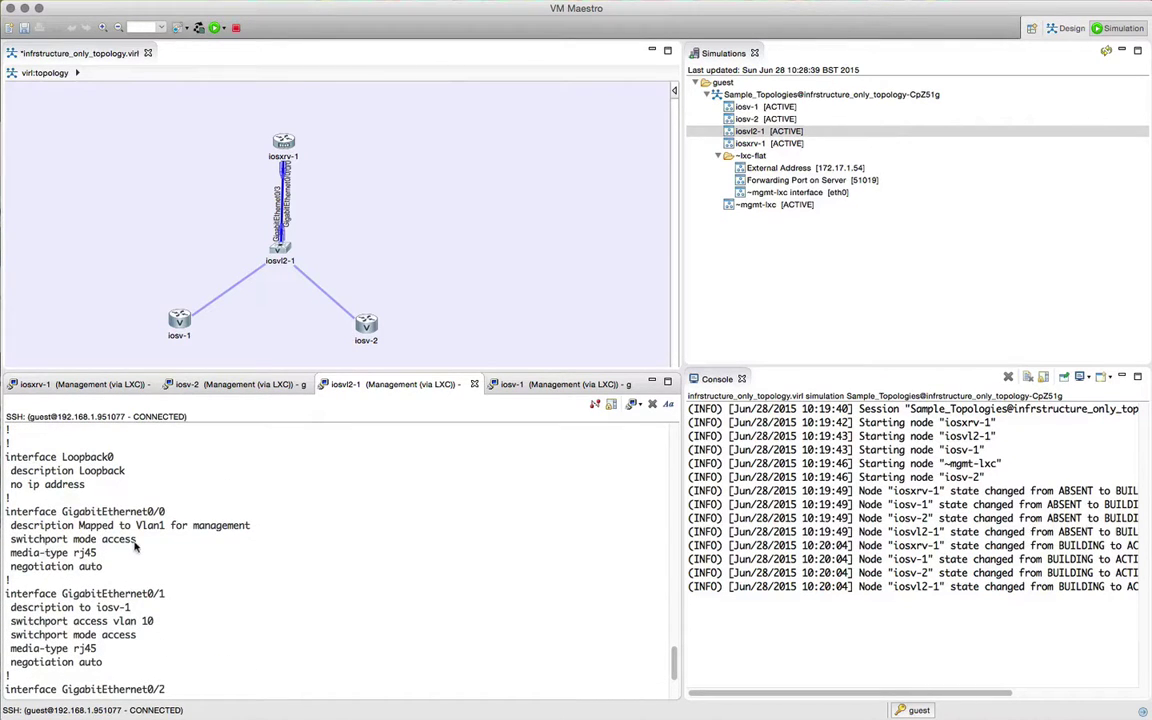
scroll(135, 546, "down", 3)
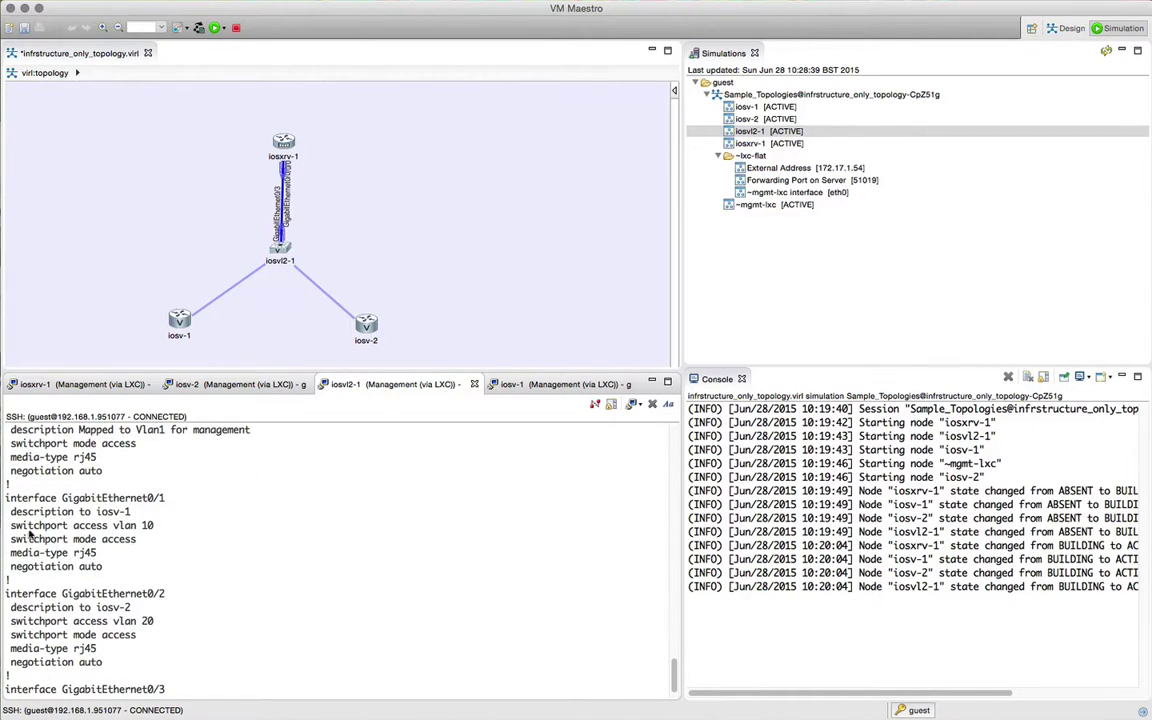
scroll(140, 535, "down", 1)
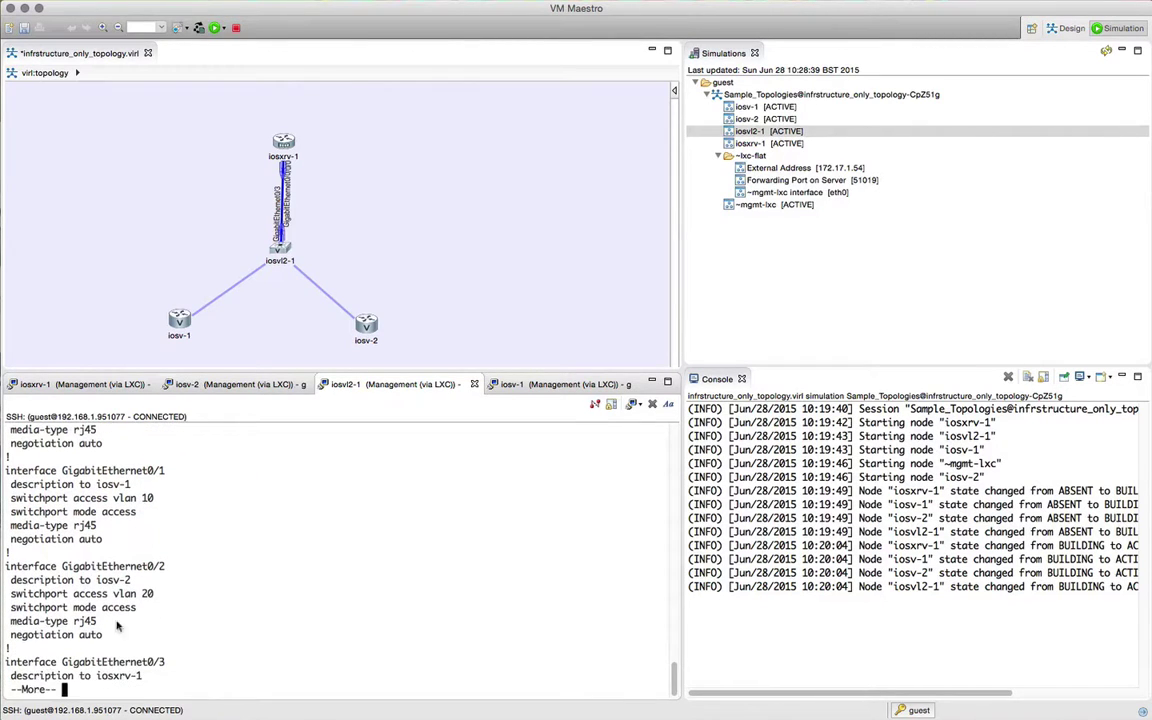
key("space")
scroll(127, 577, "up", 1)
scroll(115, 555, "up", 2)
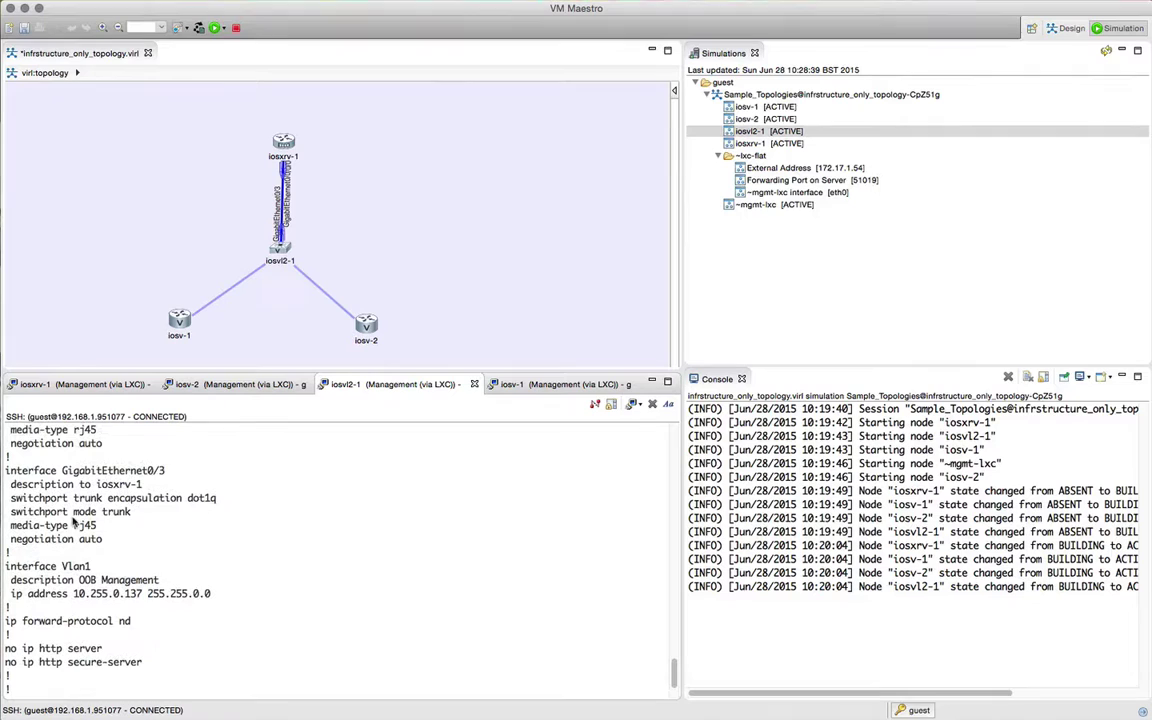
scroll(240, 551, "down", 3)
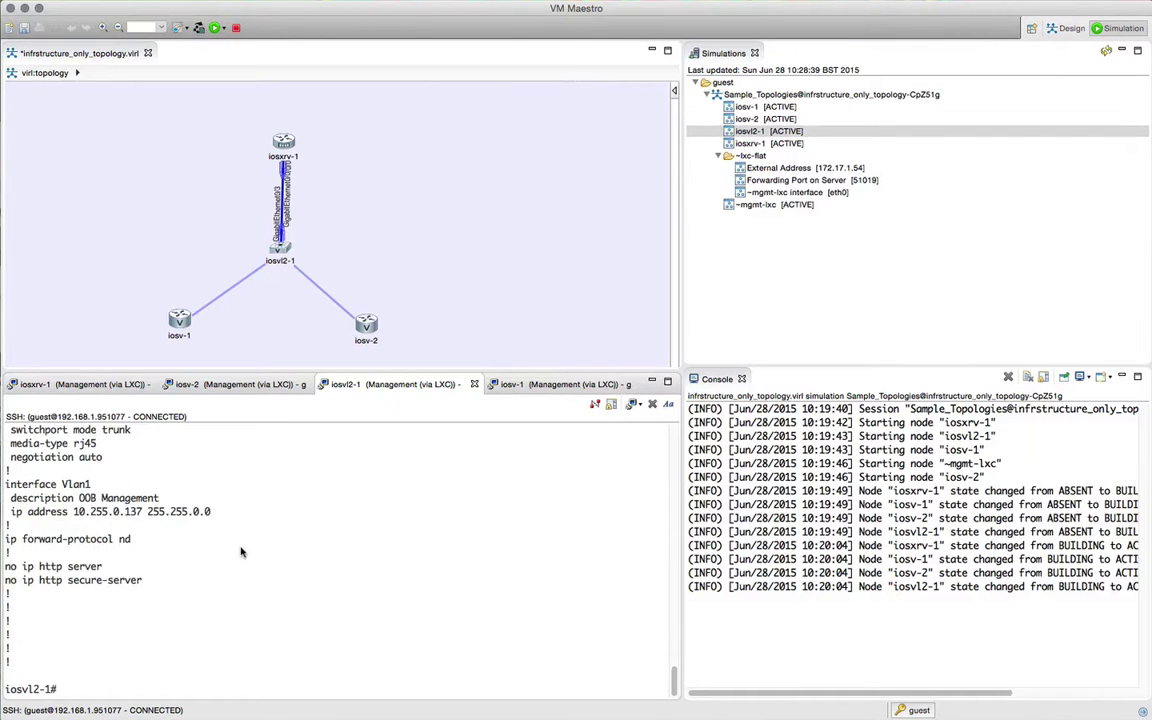
Step: Run show vlan and show interfaces trunk to confirm Gi0/3 trunks VLANs 1-2, 10, 20
type("vlan")
key("Return")
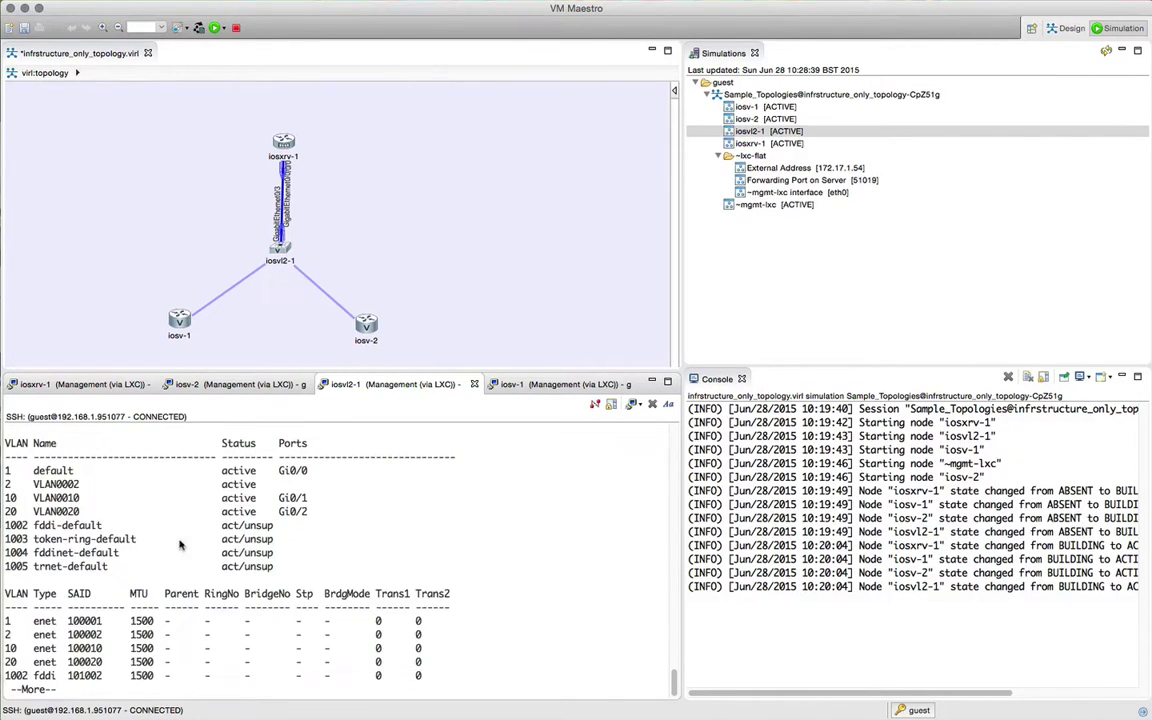
key("space")
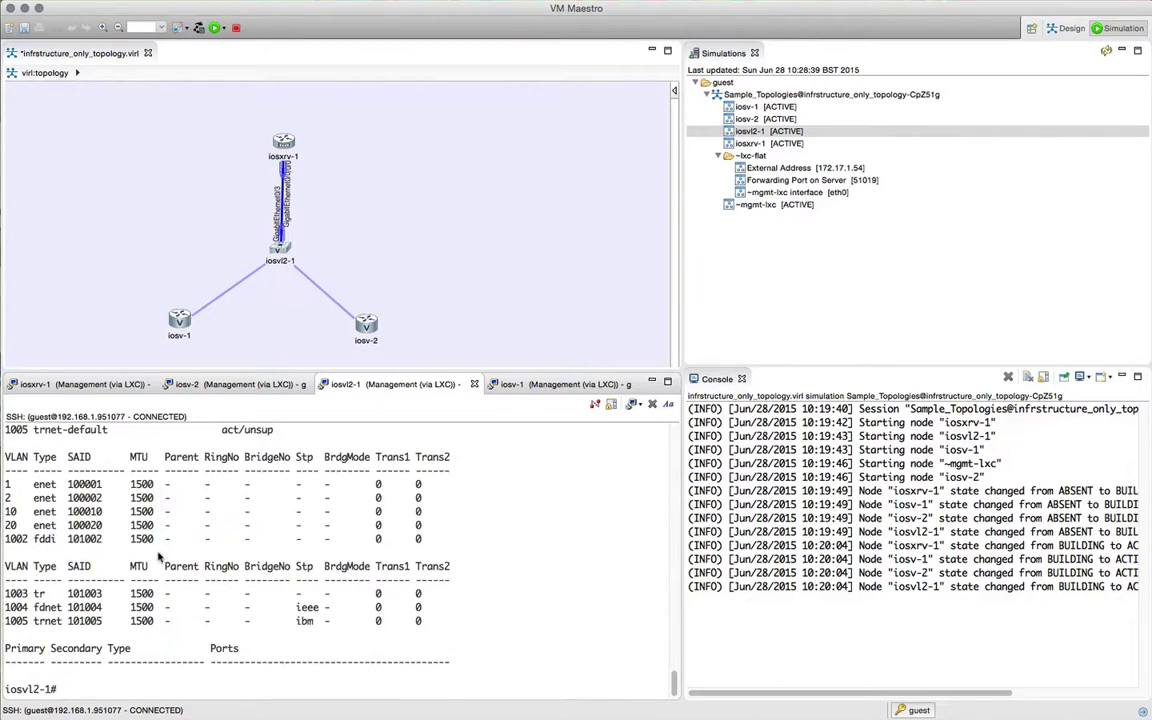
type("show inter")
key("Tab")
type("tru")
key("Tab")
key("Return")
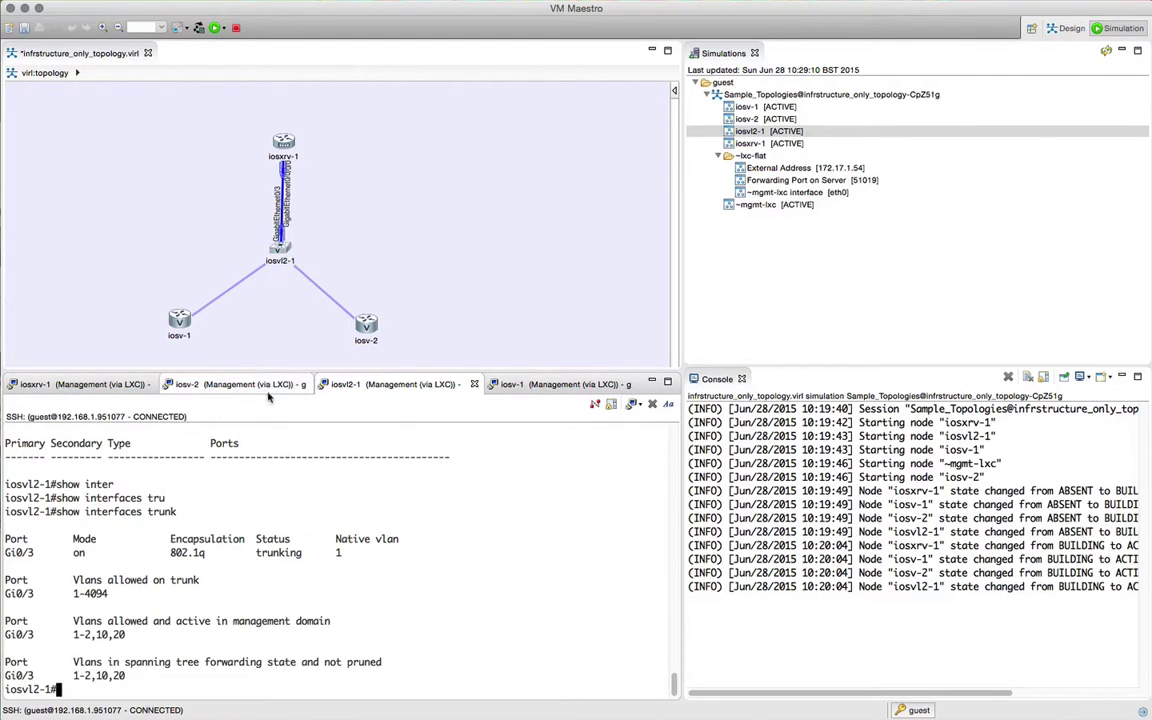
Step: Rerun the ping to 192.168.20.1 from iosv-2
left_click(222, 386)
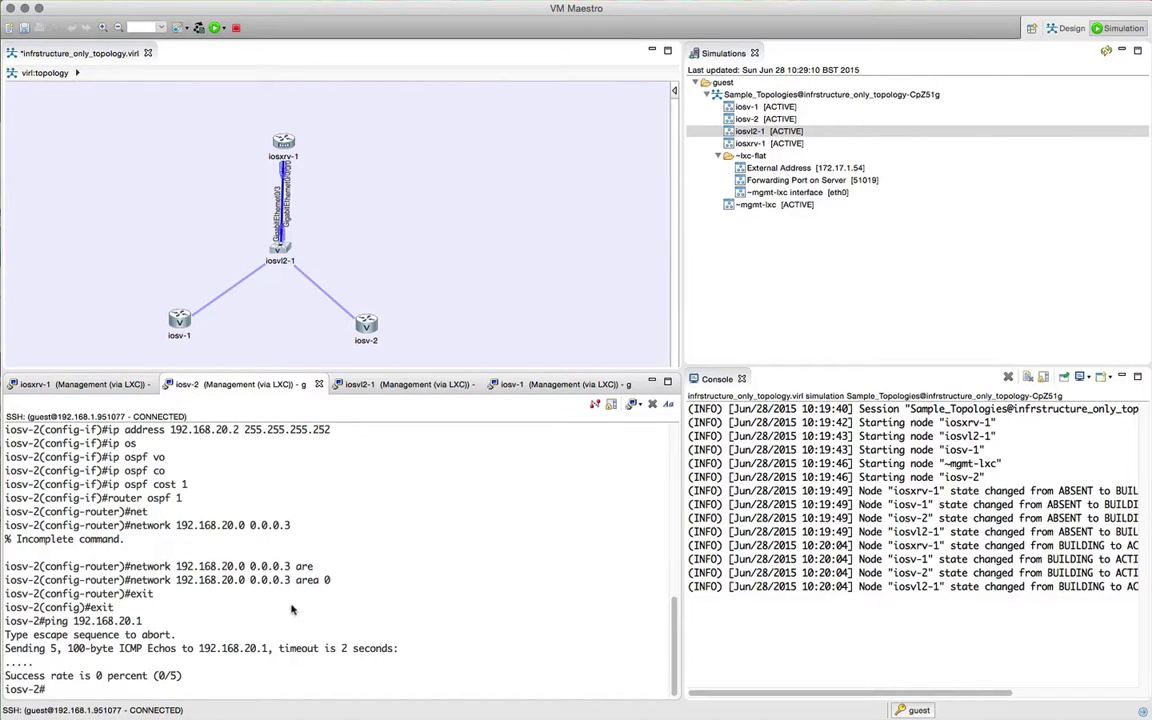
key("Up")
key("Return")
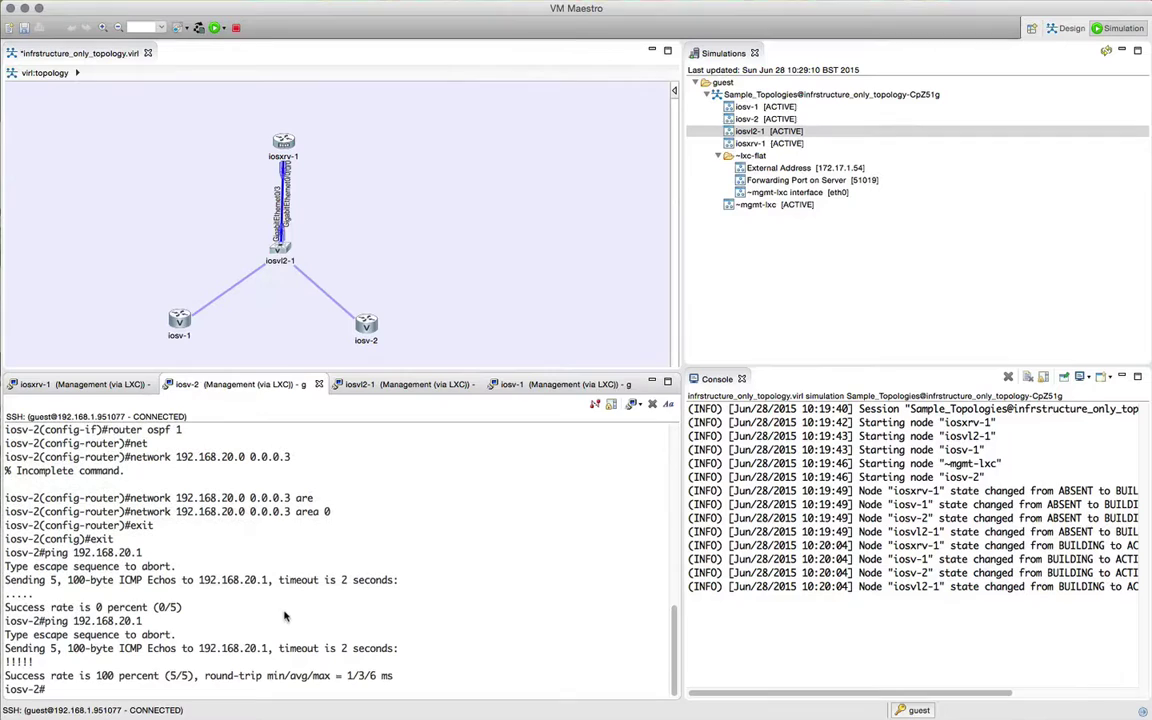
Step: Ping 192.168.10.1 from iosv-1
left_click(568, 389)
type("p")
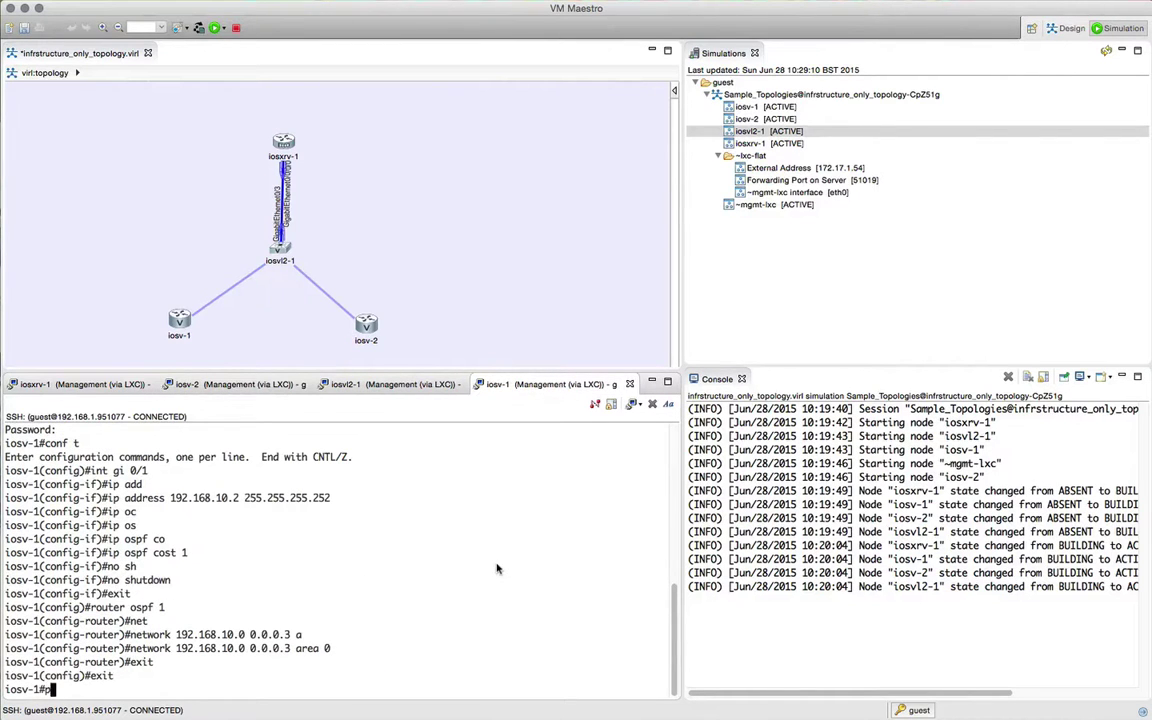
type("ing 192.168.10.1")
key("Return")
Step: Run show ospf neighbor on iosxrv-1 to confirm two FULL neighbours
left_click(87, 385)
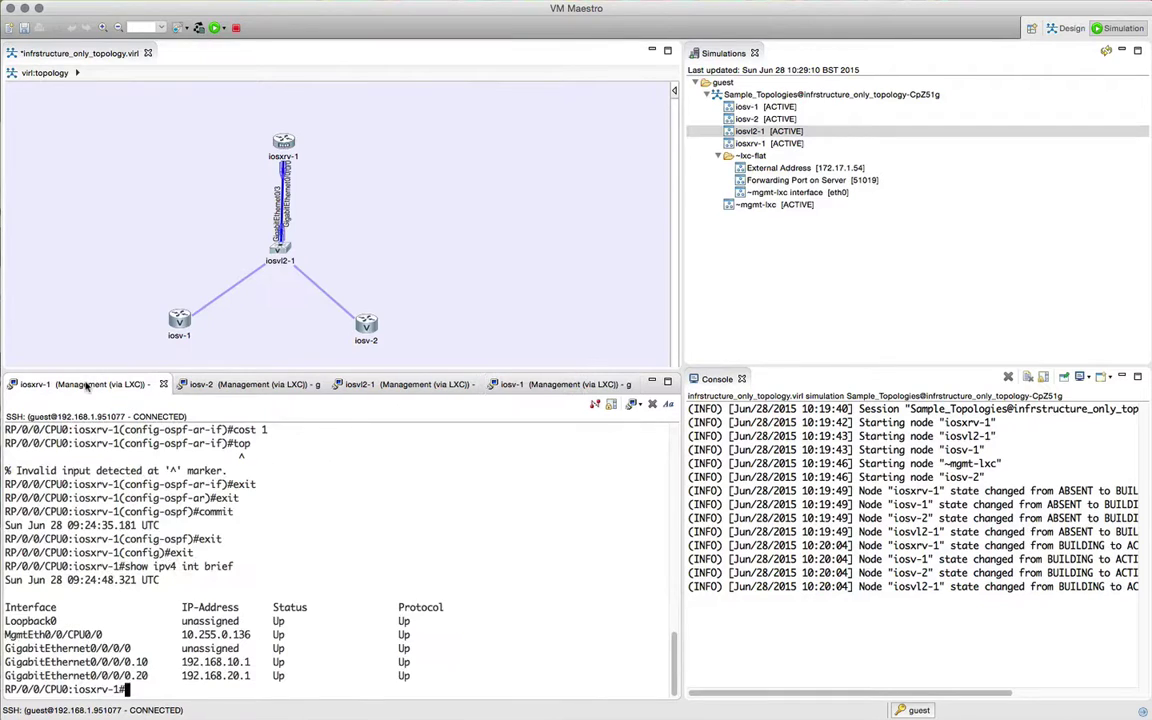
type("show ospf neighbor")
key("Return")
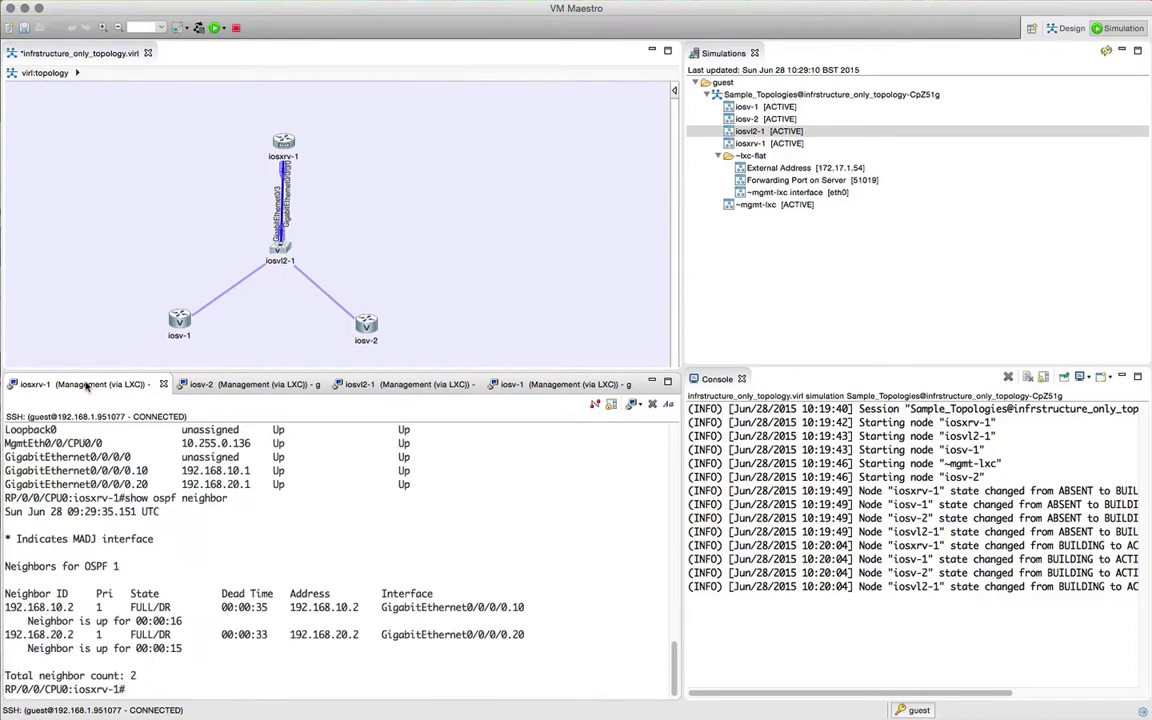
Step: Display iosxrv-1's IPv4 routing table with show route ipv4, fixing the mistyped command
type("show ip v4 route")
key("Return")
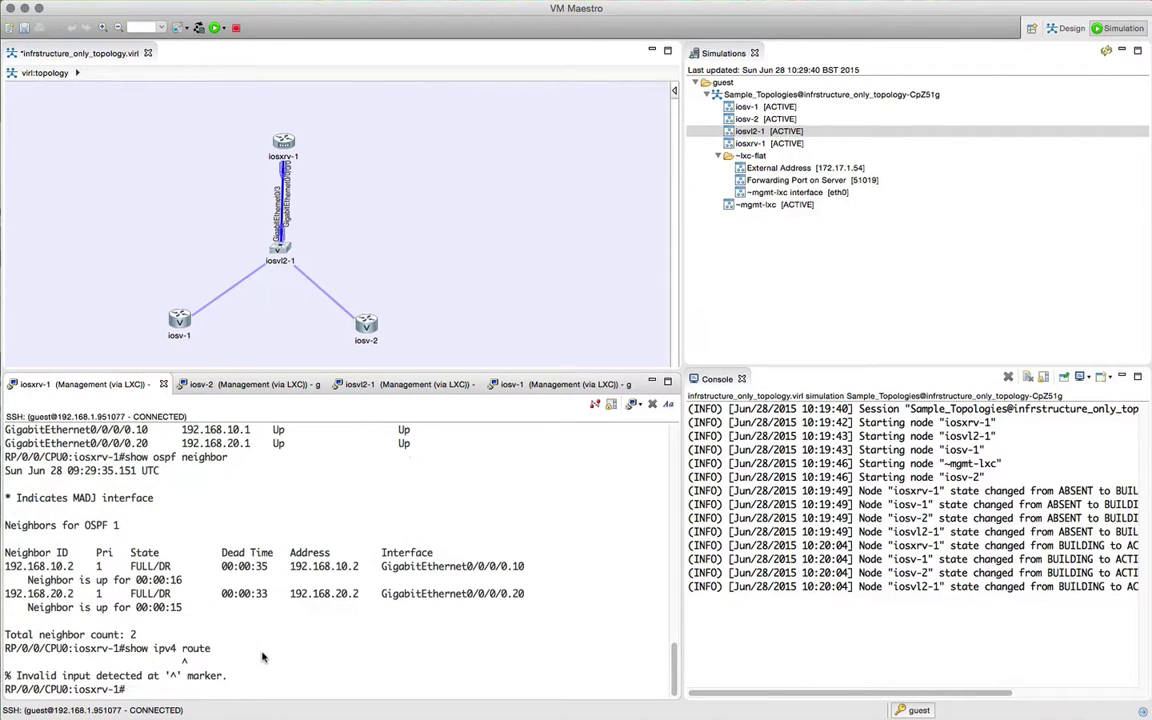
key("Up")
key("BackSpace")
key("BackSpace")
key("BackSpace")
key("BackSpace")
key("BackSpace")
key("BackSpace")
key("BackSpace")
key("BackSpace")
key("BackSpace")
key("BackSpace")
type("route ipv4")
key("Return")
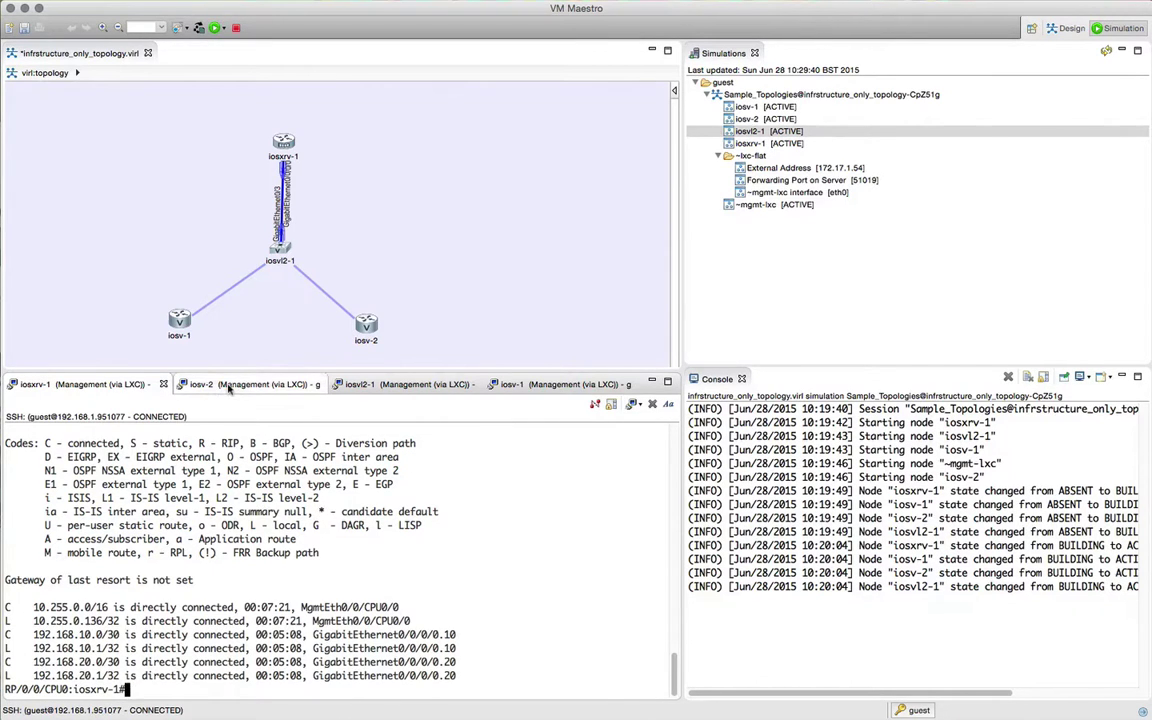
Step: On iosv-1, give Loopback0 the address 1.1.1.1 255.255.255.252
left_click(520, 386)
type("conf t")
key("Return")
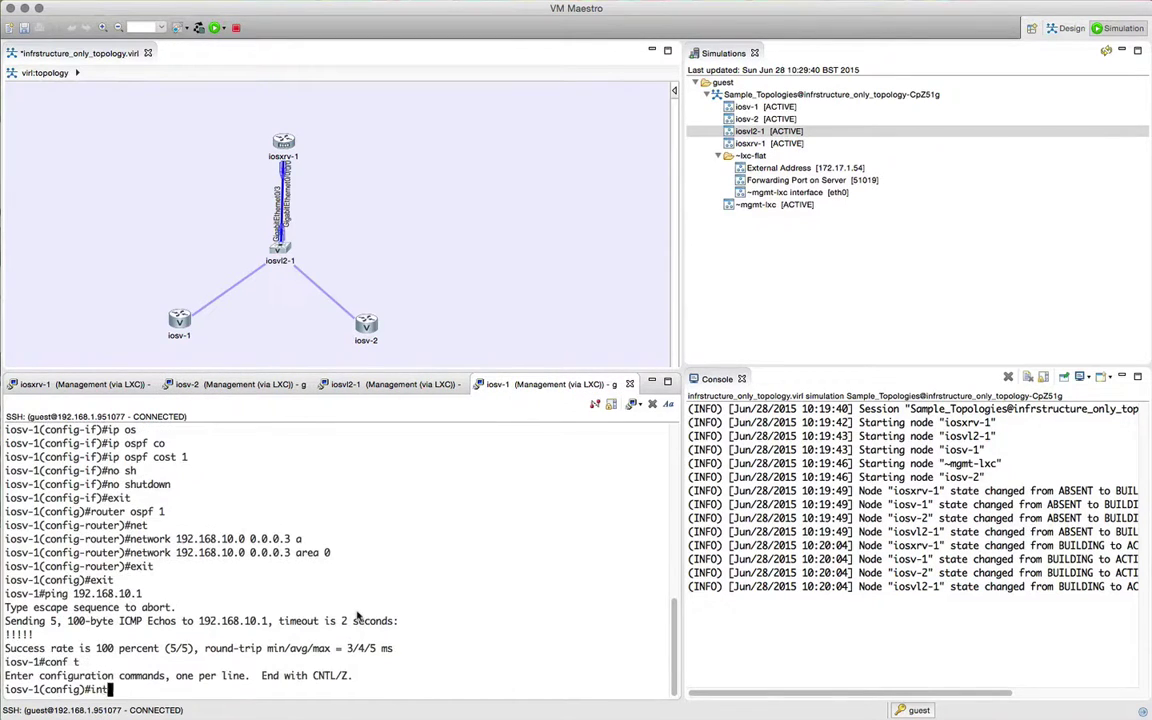
type("int lo0")
key("Return")
type("ip ad")
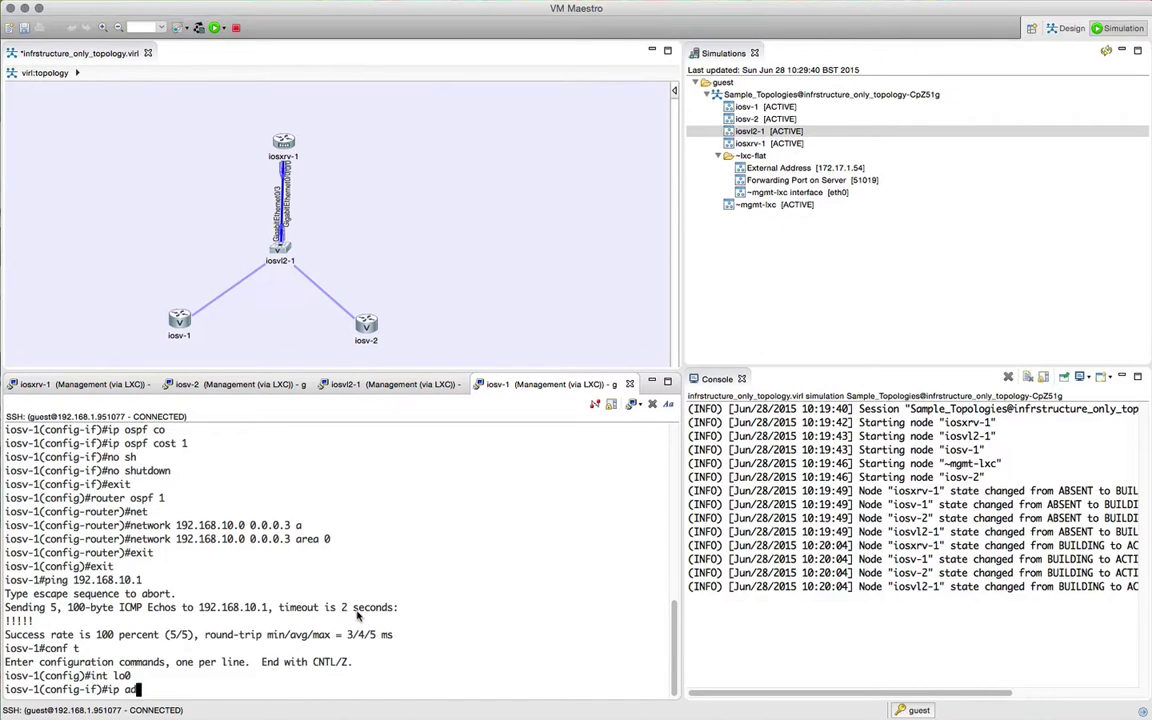
type("d")
key("Tab")
type("1.1.1.1 255.25")
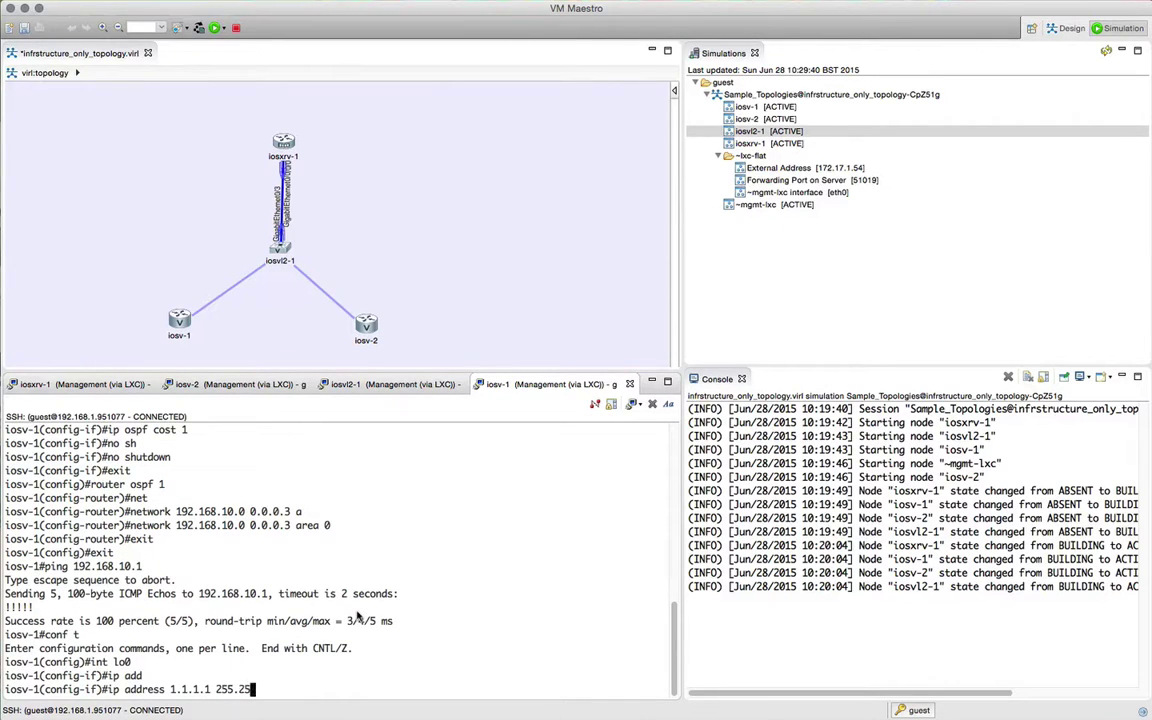
type("5.255.252")
key("Return")
Step: Advertise 1.1.1.1 0.0.0.0 in area 0 under OSPF process 1 on iosv-1
type("router ospf 1")
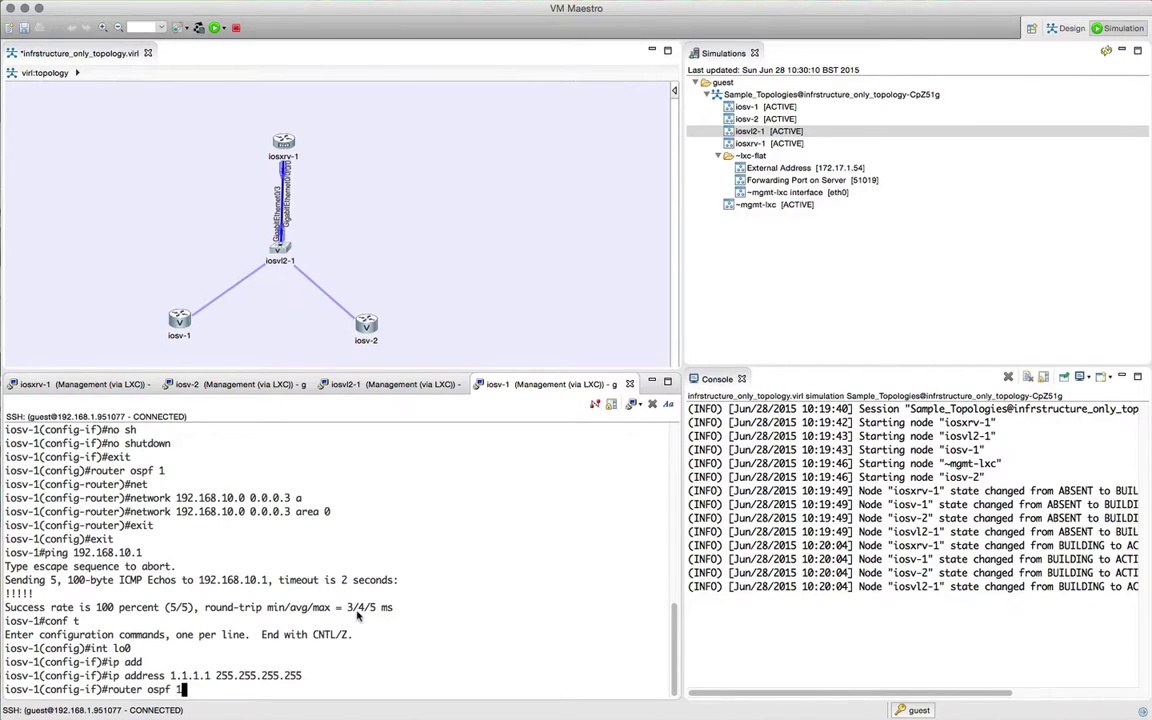
key("Return")
type("net")
key("Tab")
type("1.1.1.")
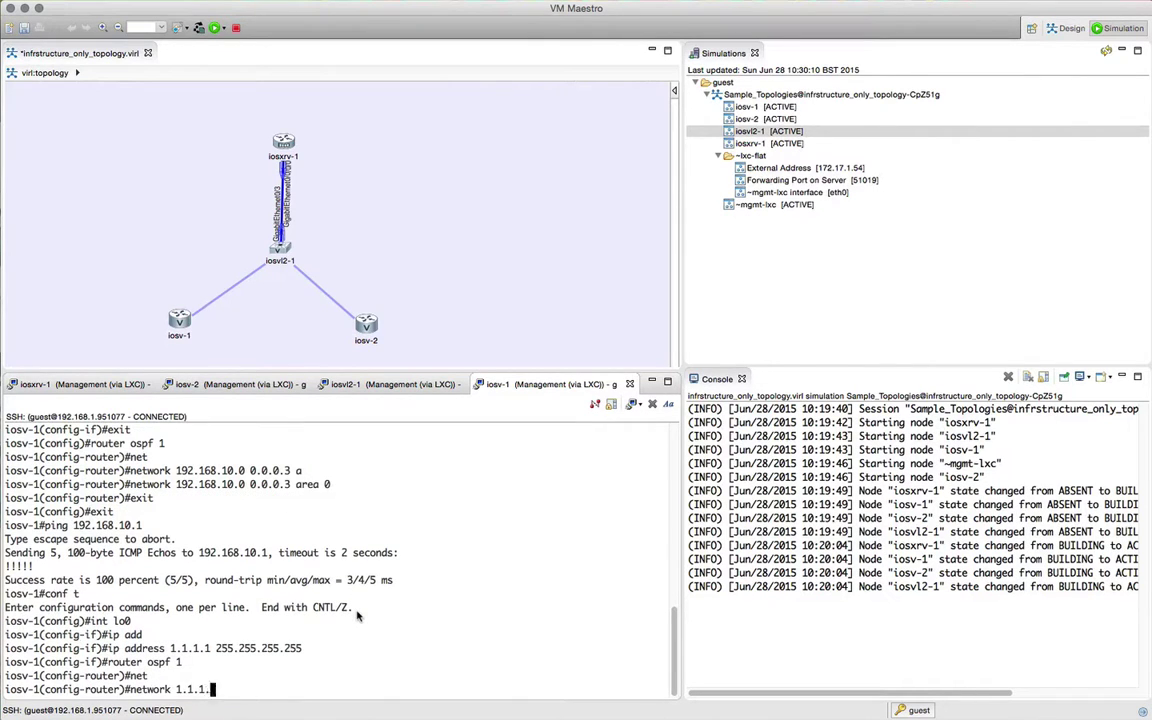
type("1 0.0.0.0 are")
key("Tab")
type("0")
key("Return")
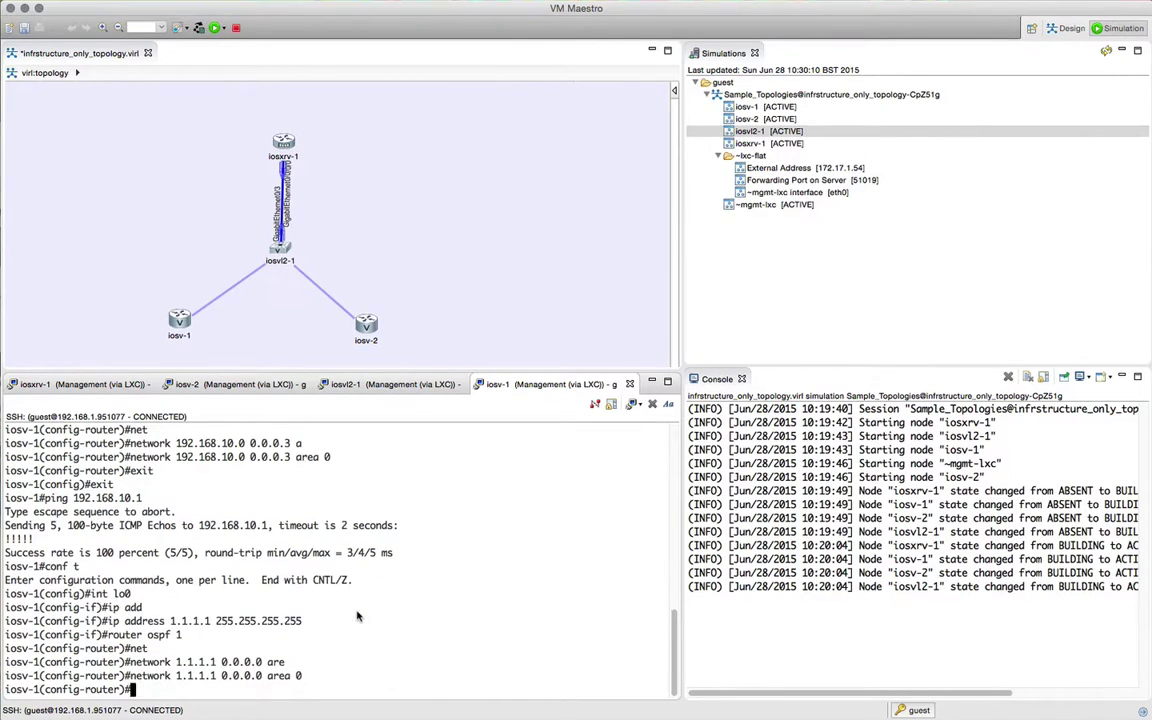
Step: On iosv-2, give Loopback0 the address 2.2.2.2 255.255.255.255
left_click(223, 386)
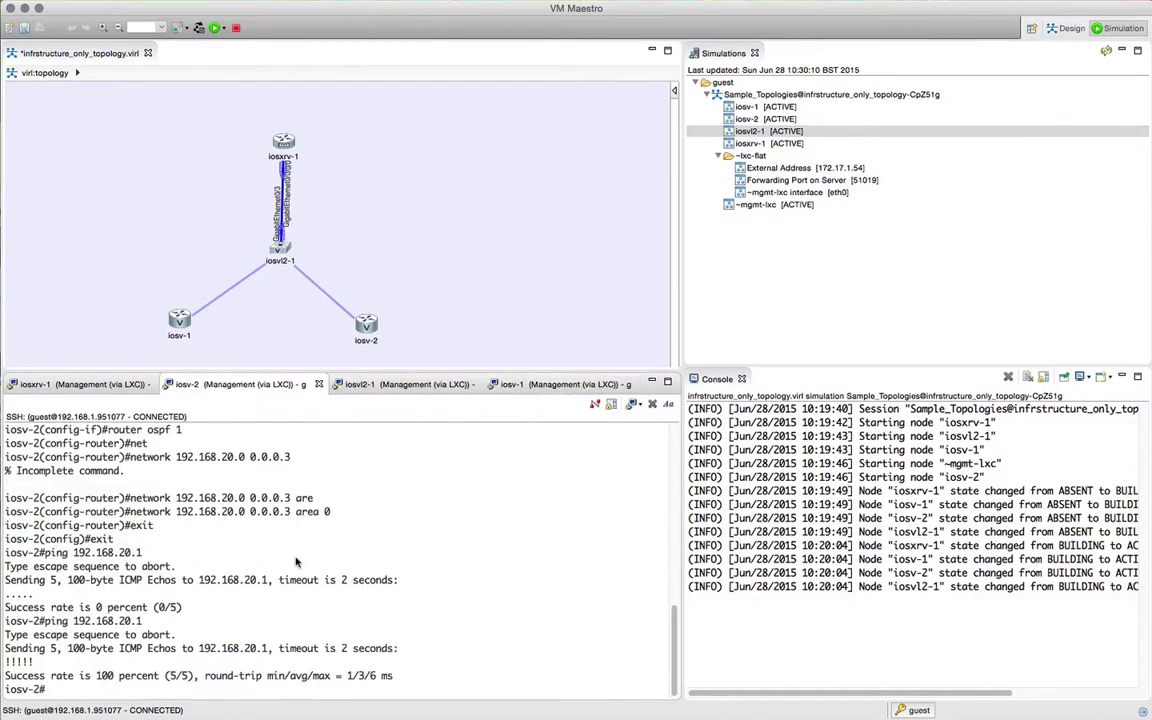
type("conf t")
key("Return")
type("int lo0")
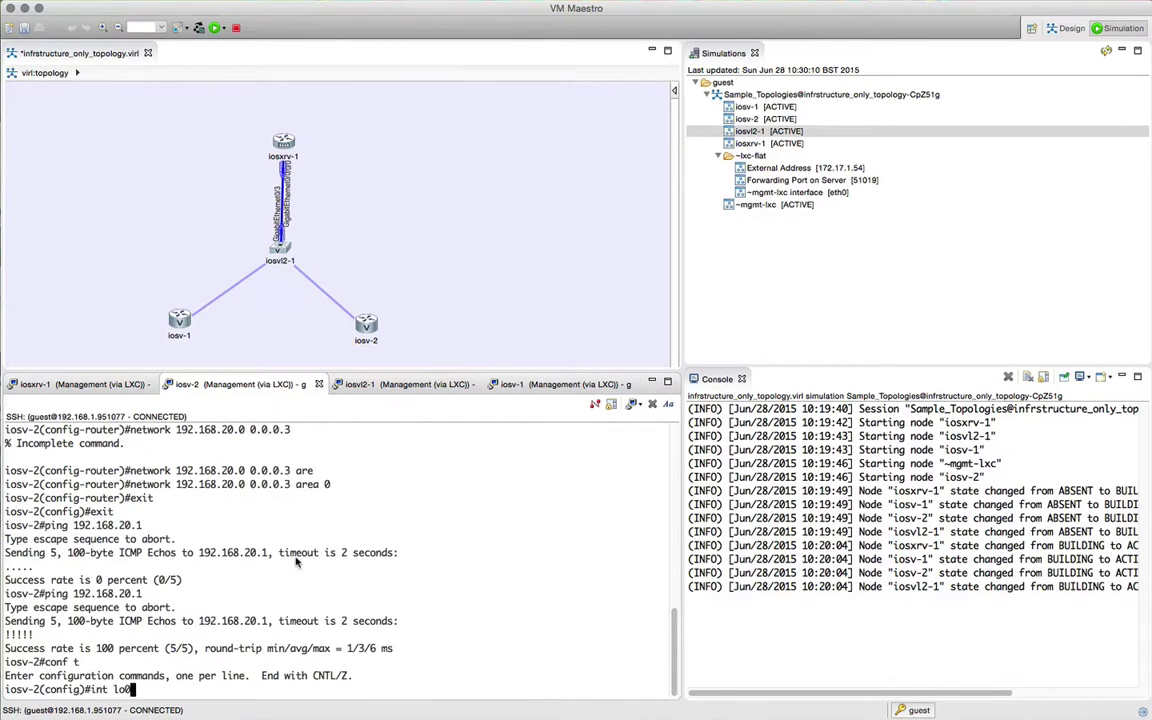
key("Return")
type("ip ad")
key("Tab")
type("d")
key("Tab")
type("2.2.2.2 255.255.255.255")
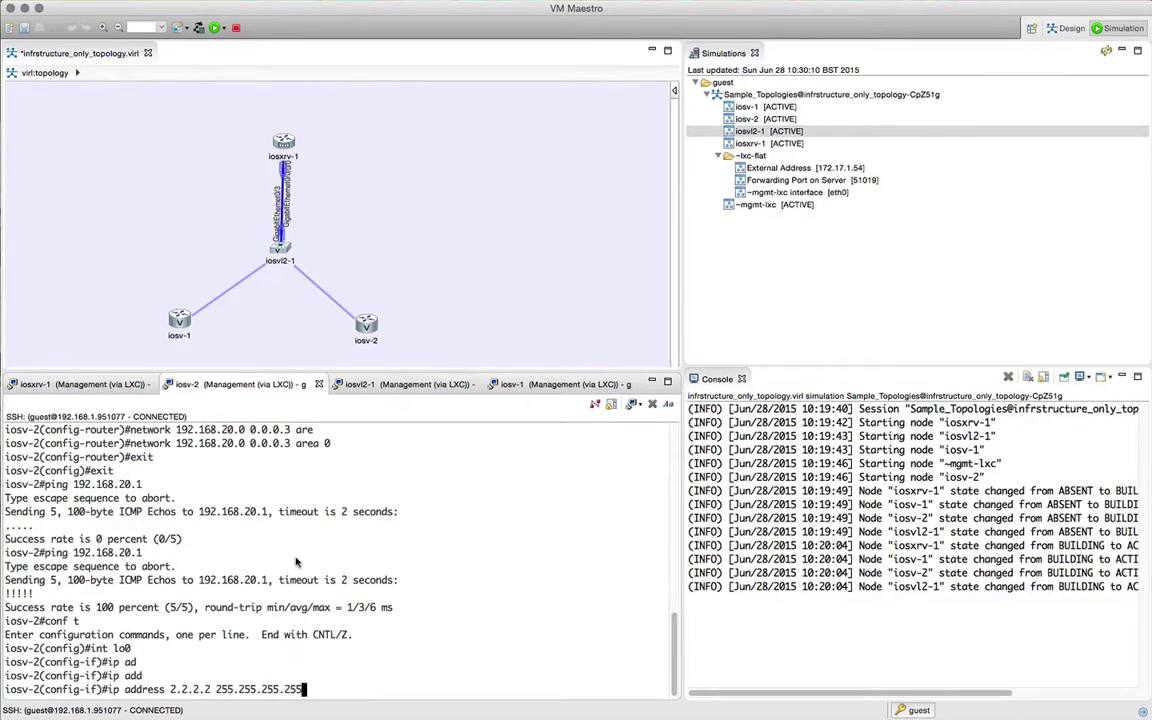
key("Return")
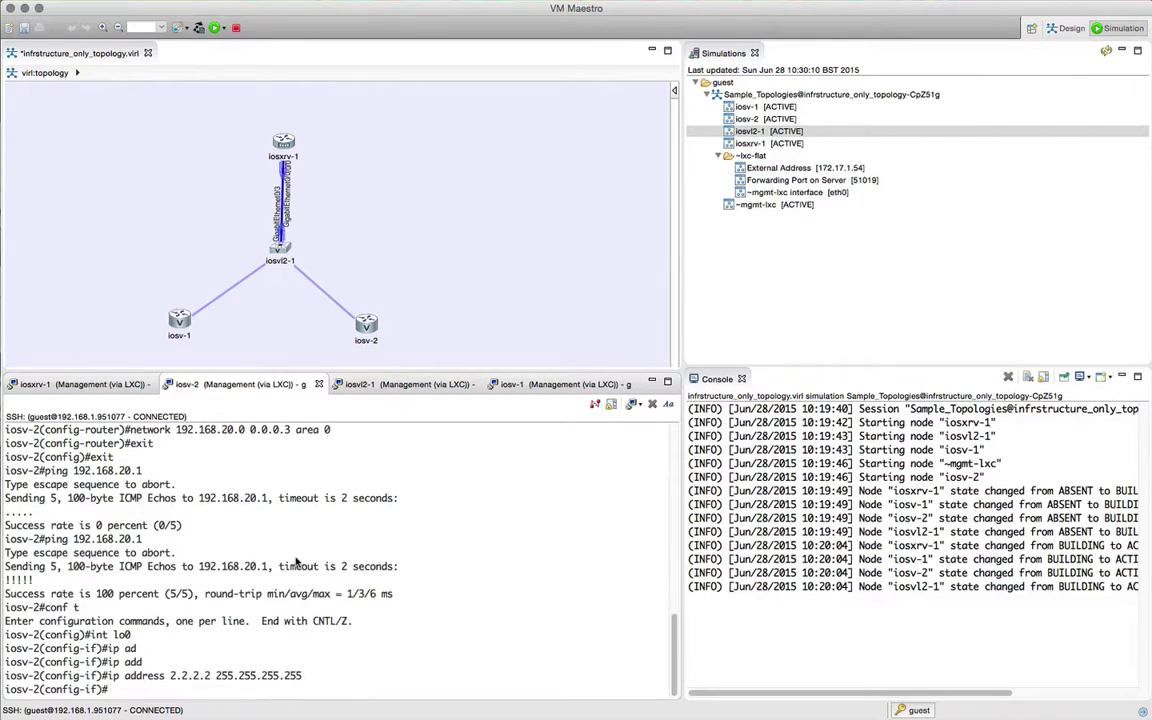
Step: Advertise 2.2.2.2 0.0.0.0 in area 0 under OSPF process 1 on iosv-2 and end configuration
type("router ospf 1")
key("Return")
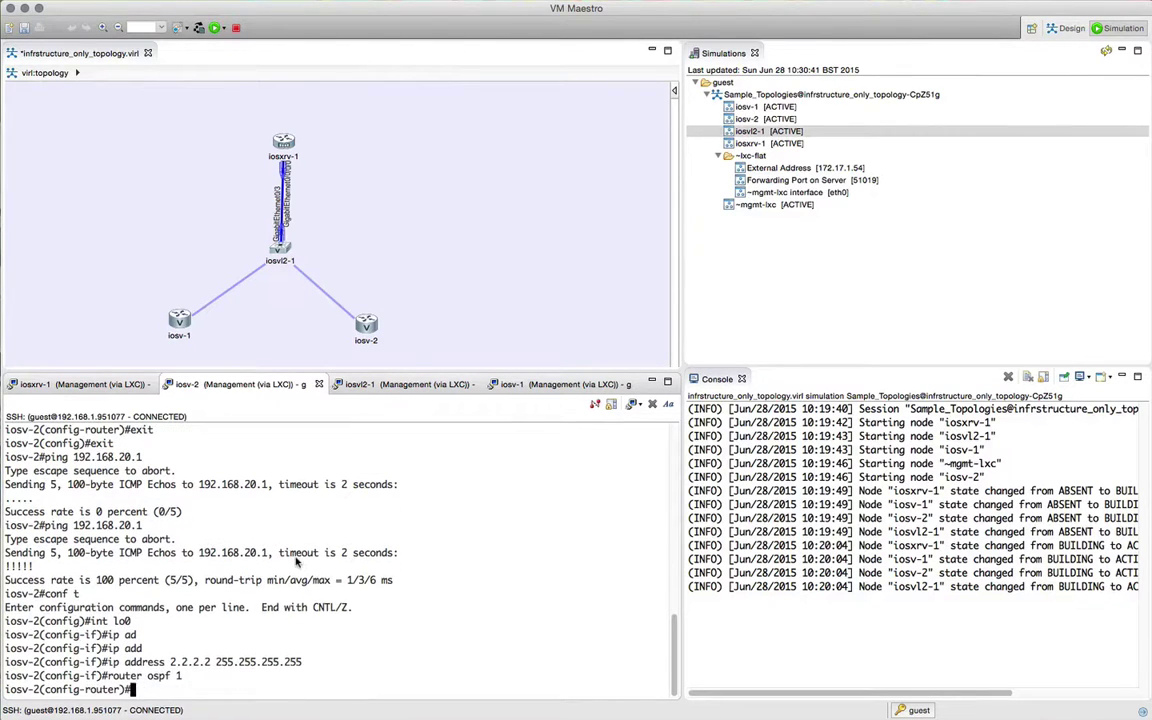
type("net")
key("Tab")
type("2.2.2.2 0.0")
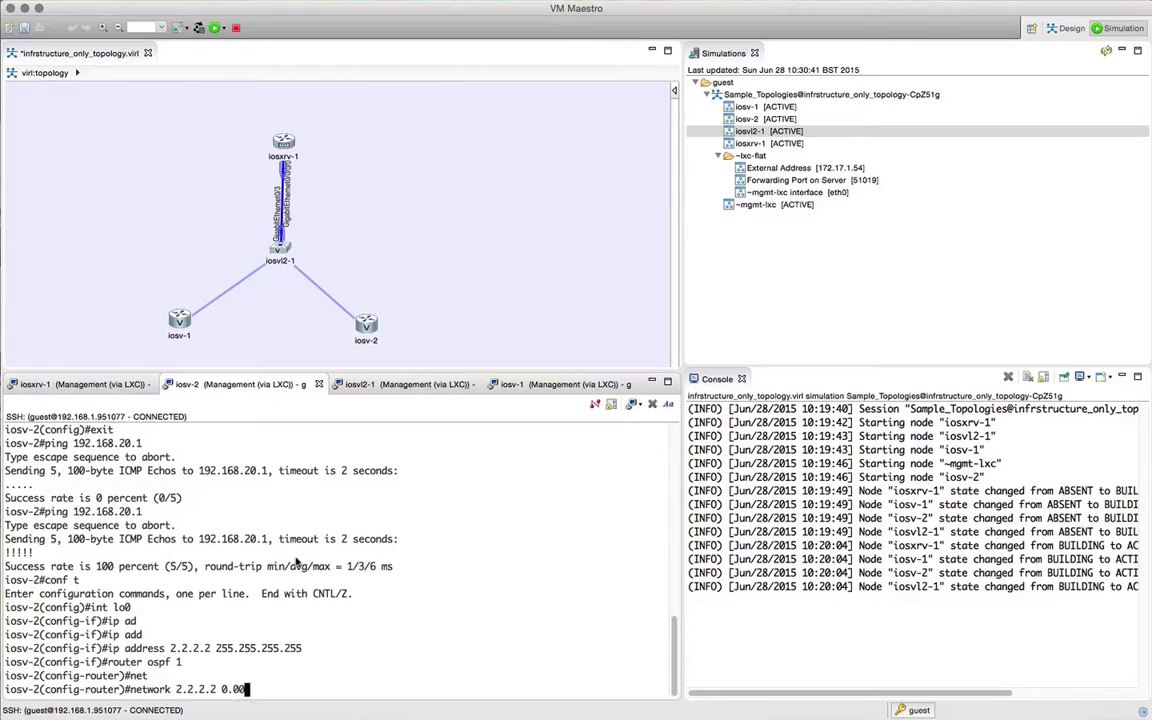
type(".0.0 area 0")
key("Return")
type("er)#e")
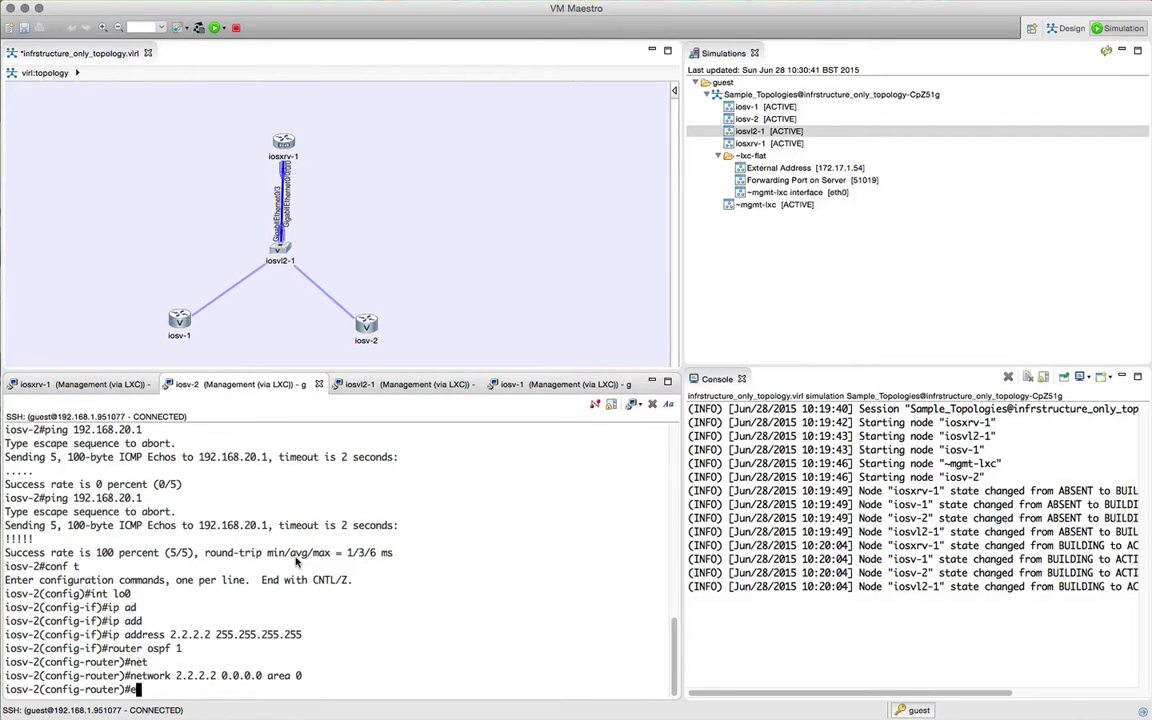
type("nd")
key("Return")
Step: Run show route ipv4 on iosxrv-1 to see OSPF routes to 1.1.1.1/32 and 2.2.2.2/32
left_click(85, 385)
key("Return")
type("show route ipv4")
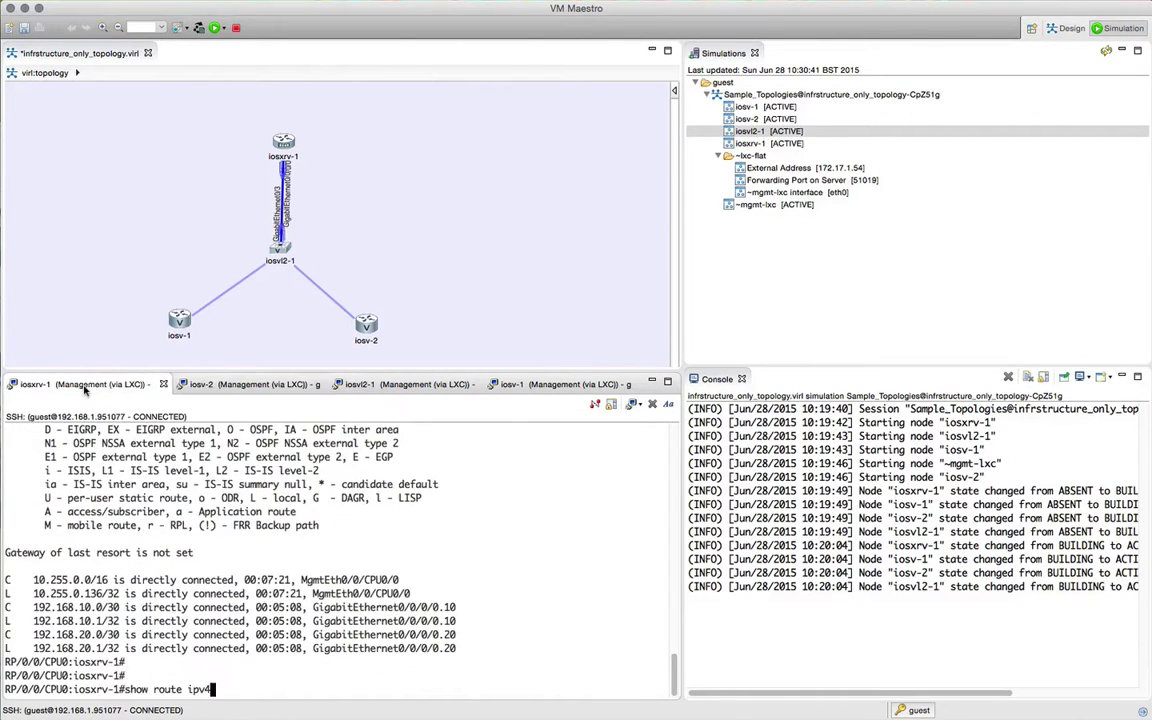
key("Return")
key("space")
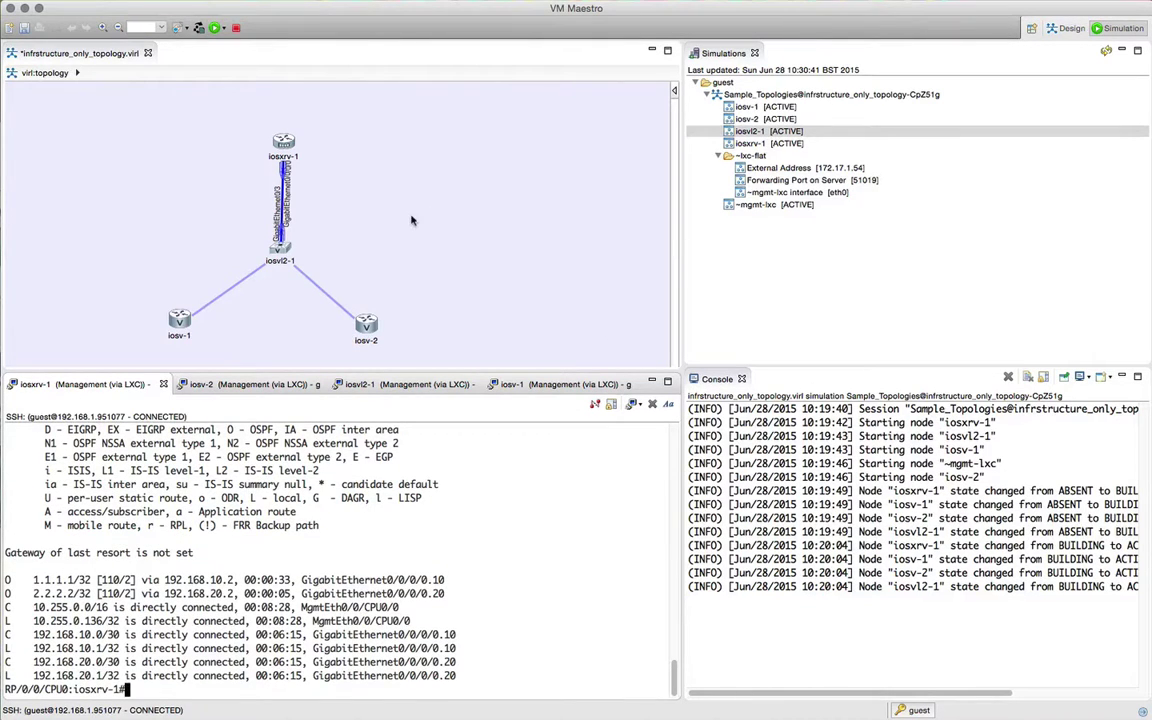
Step: Extract the simulation's configurations and overwrite the original topology file with them
right_click(757, 97)
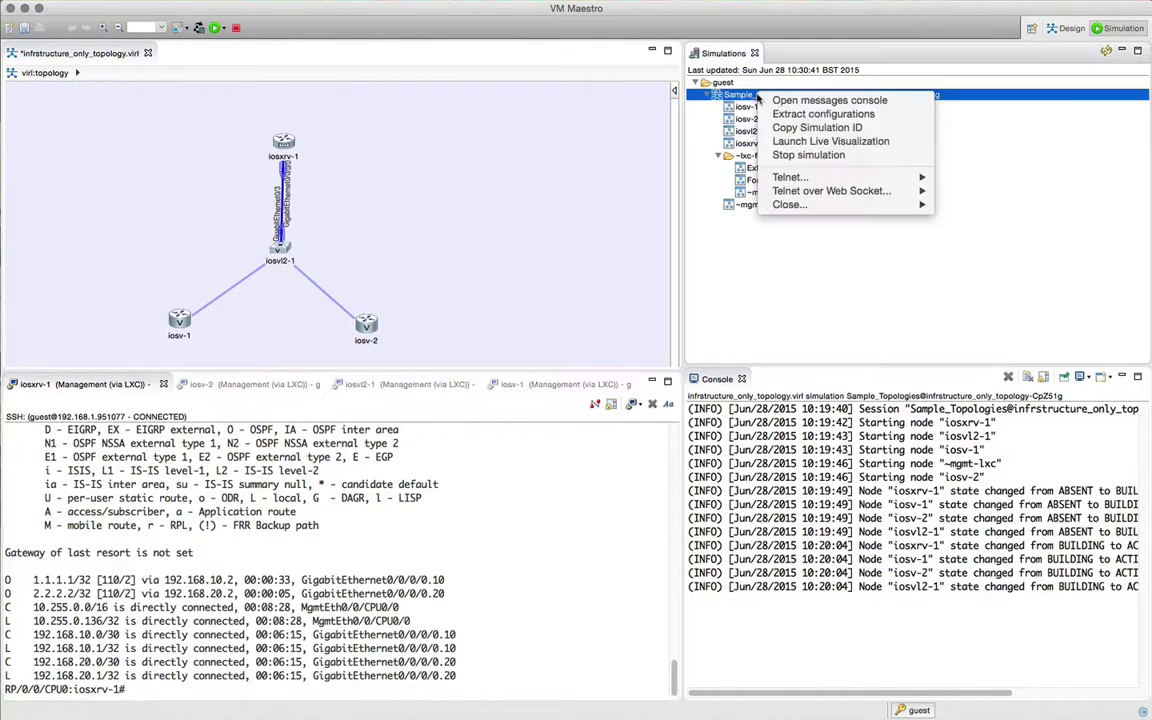
left_click(810, 116)
left_click(724, 390)
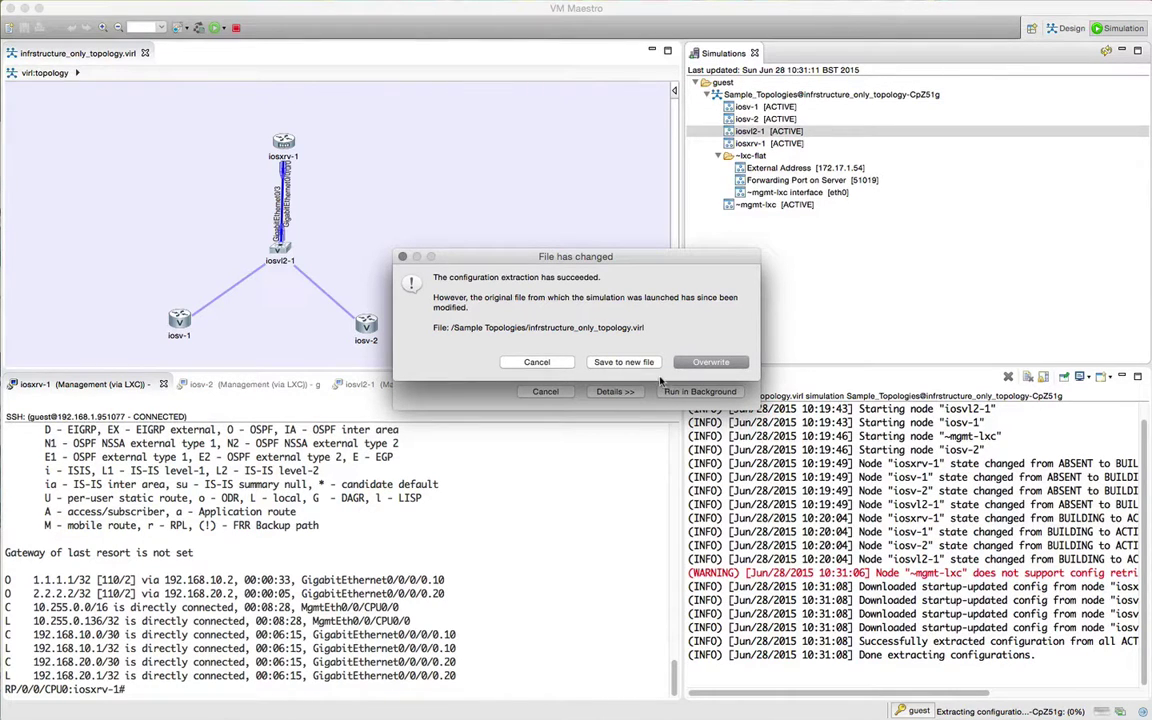
left_click(702, 362)
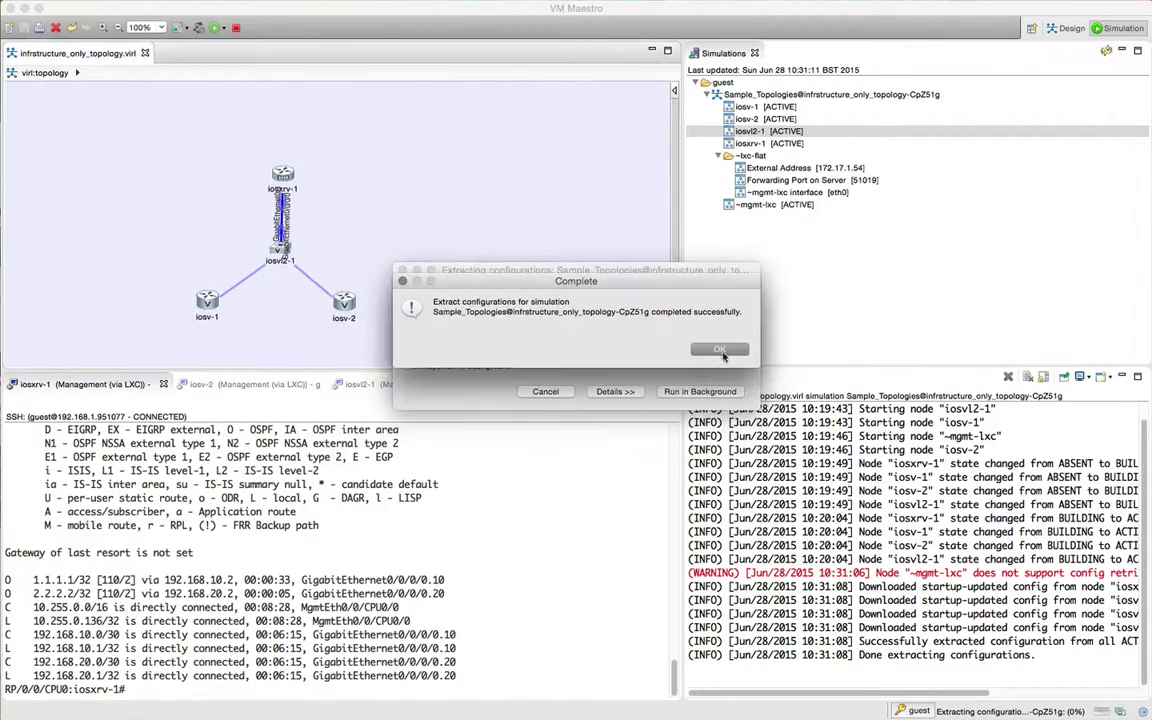
left_click(720, 350)
left_click_drag(790, 693, 872, 693)
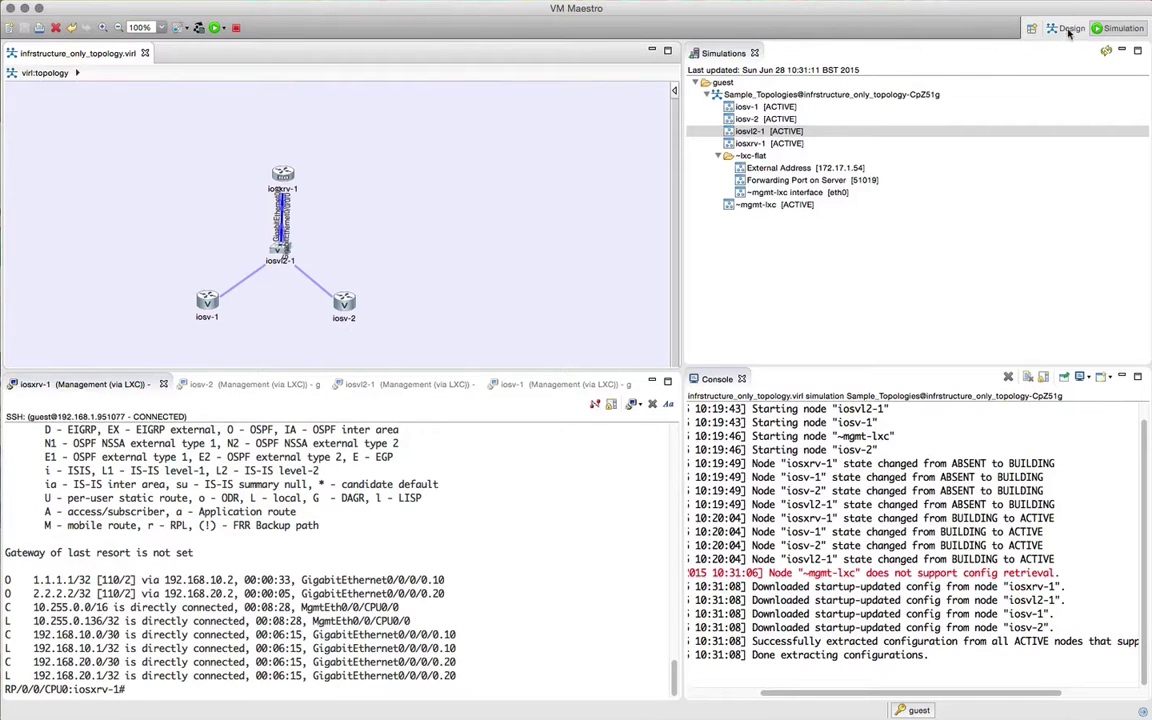
Step: In Design, read the iosvl2-1 switch's stored configuration extension
left_click(1067, 29)
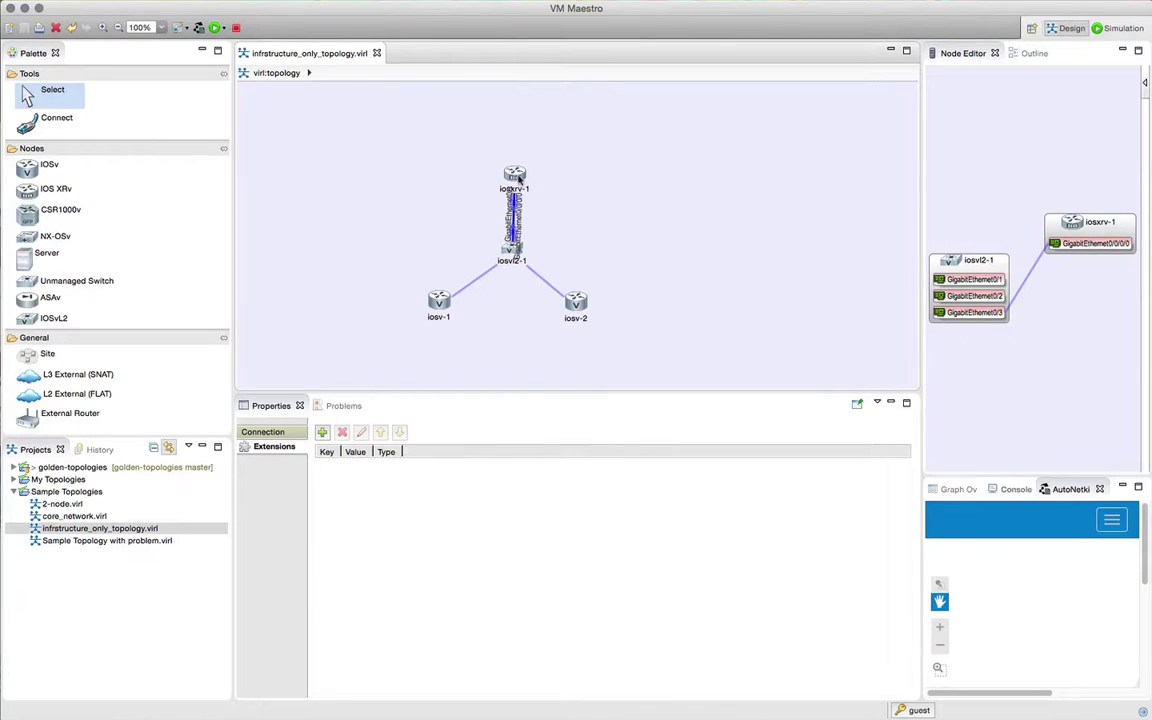
left_click(511, 252)
double_click(448, 490)
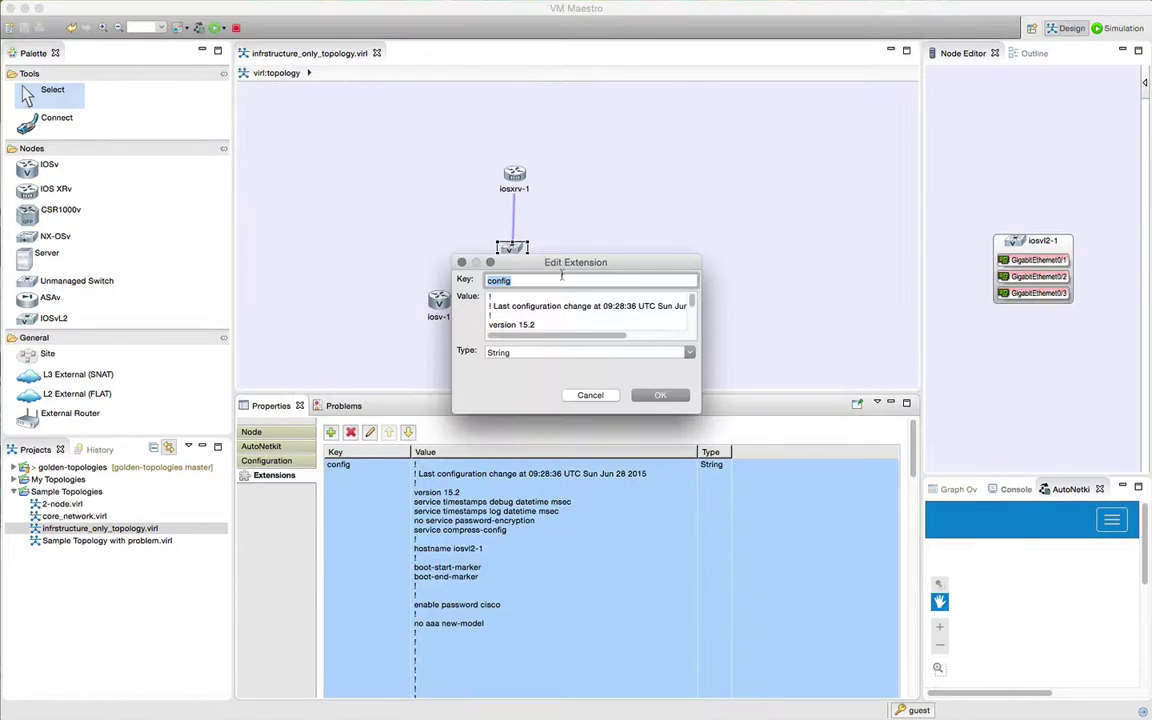
left_click_drag(508, 257, 296, 105)
left_click_drag(489, 296, 866, 638)
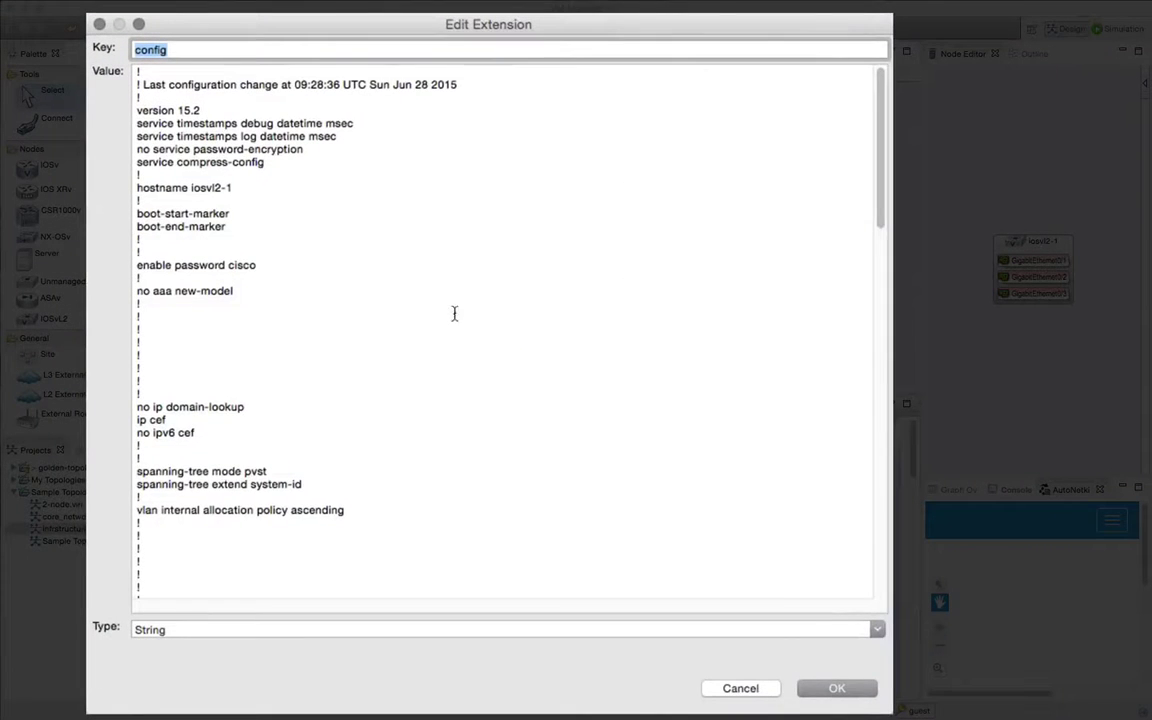
scroll(455, 314, "down", 5)
scroll(437, 304, "down", 8)
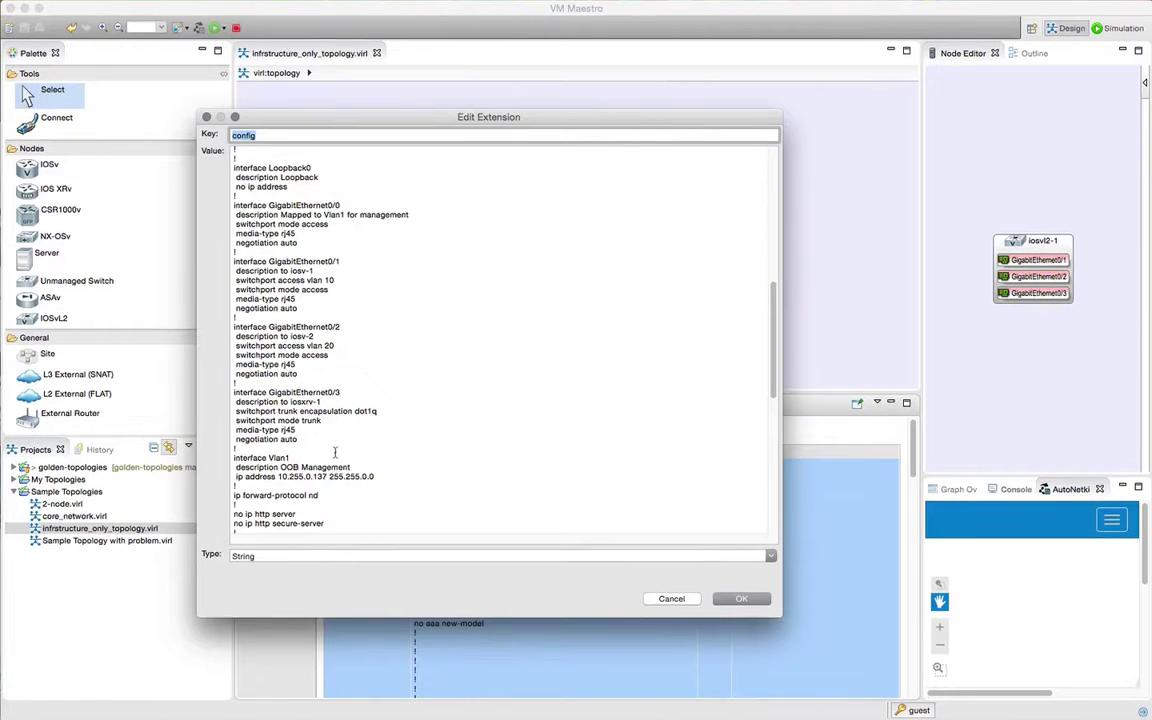
left_click(741, 598)
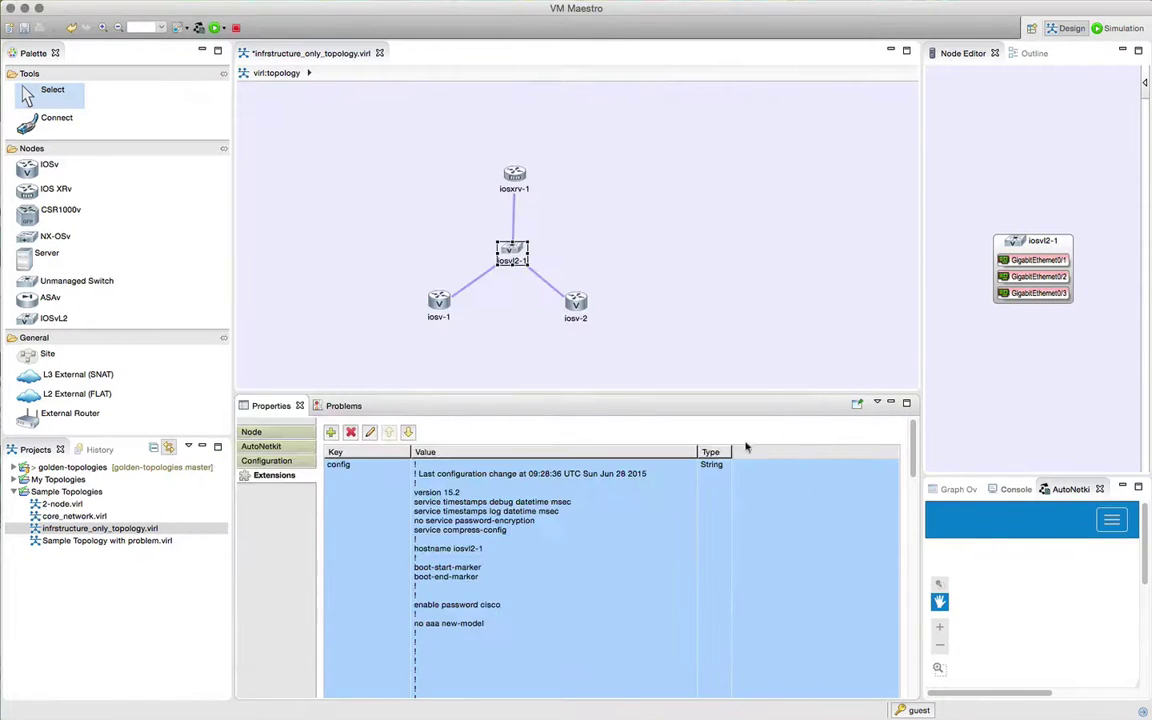
Step: Read iosxrv-1's stored configuration, including its OSPF settings
left_click(514, 178)
double_click(556, 530)
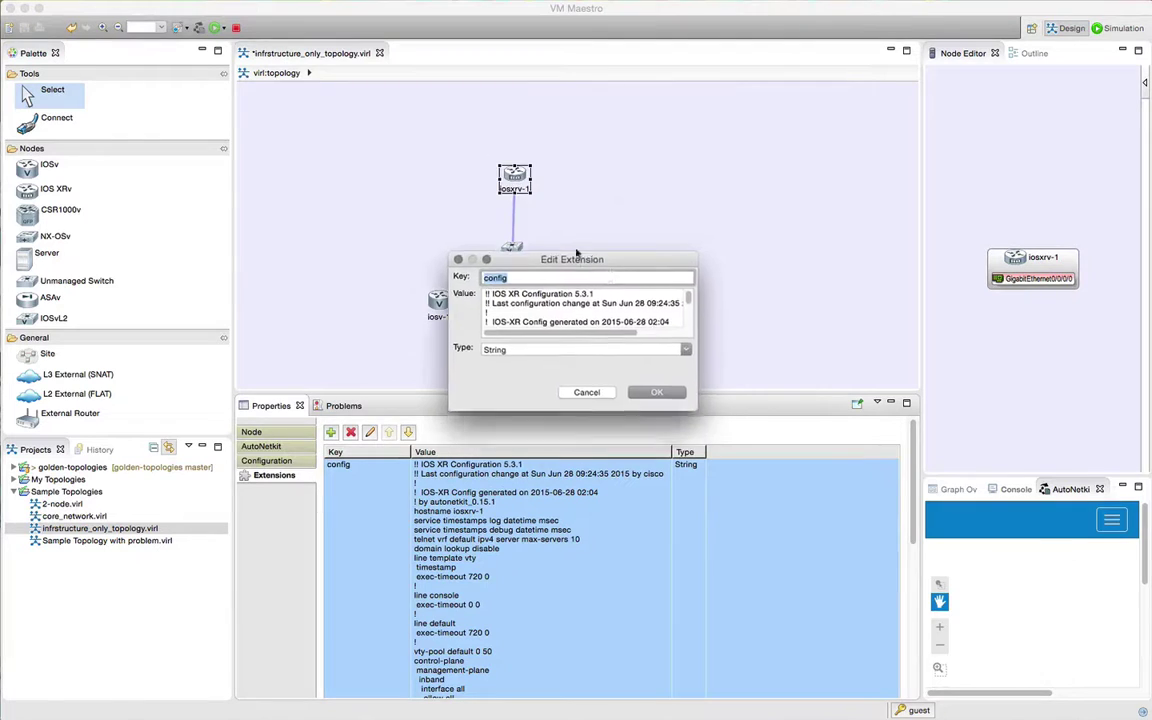
left_click_drag(572, 250, 328, 104)
left_click_drag(455, 258, 812, 646)
scroll(456, 300, "down", 5)
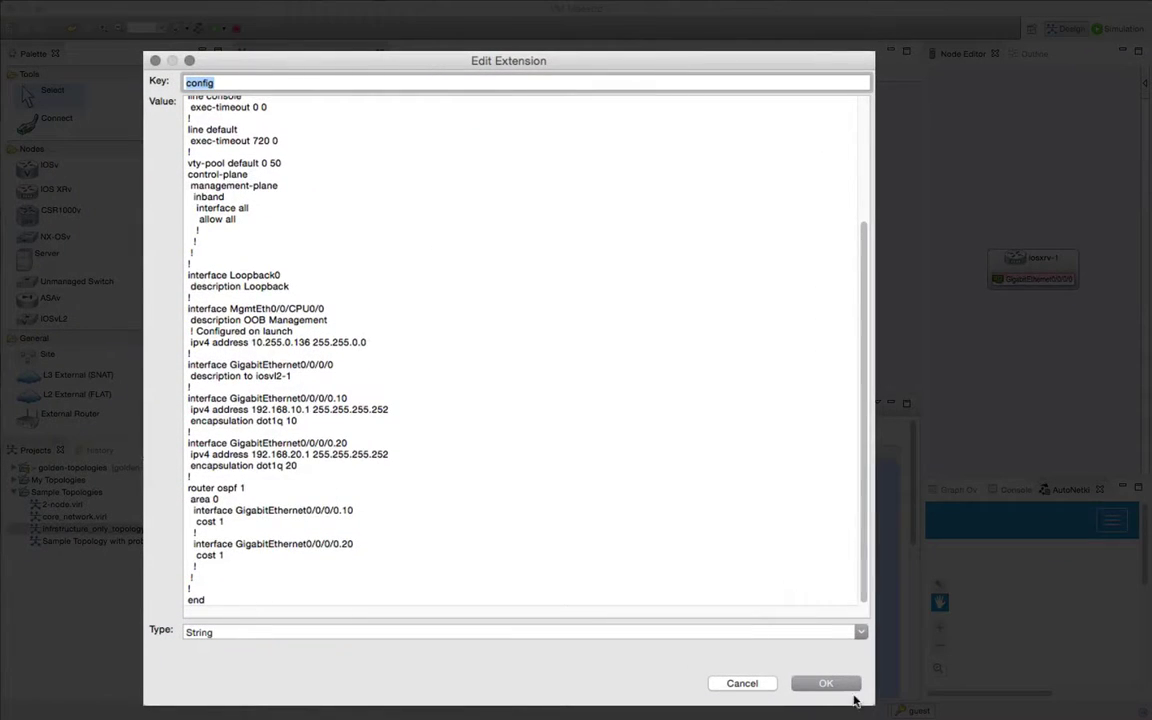
left_click(742, 683)
Step: Stop the running simulation in the Simulation perspective
left_click(1118, 28)
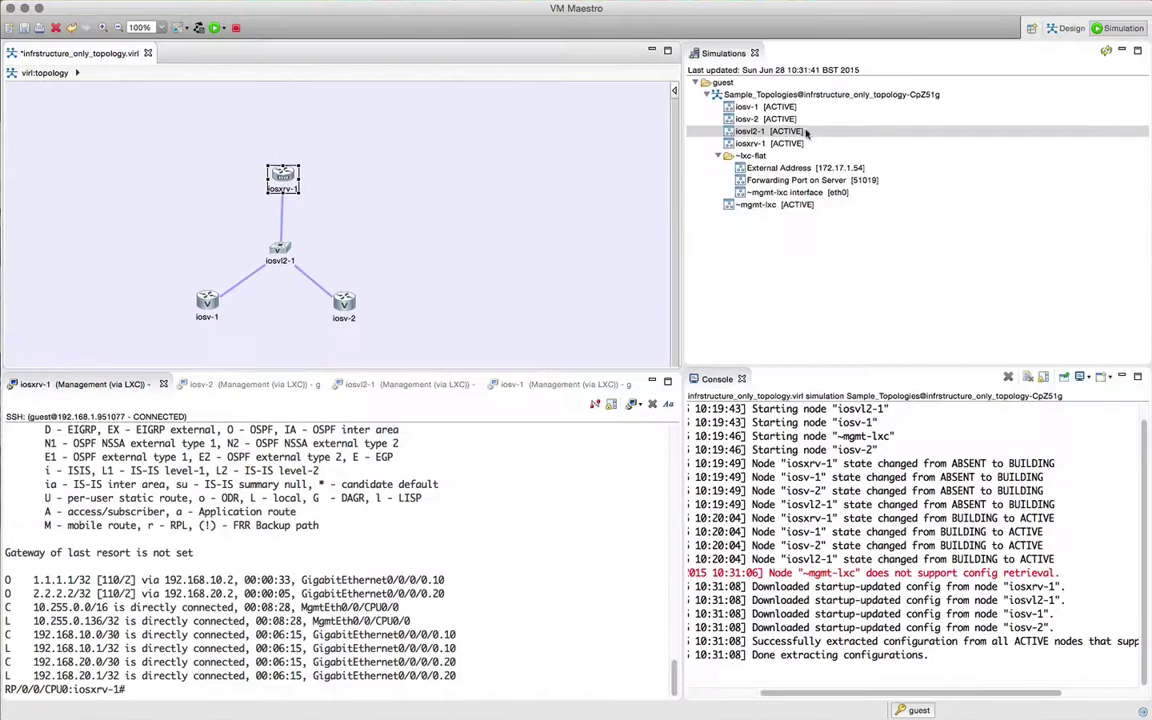
right_click(766, 94)
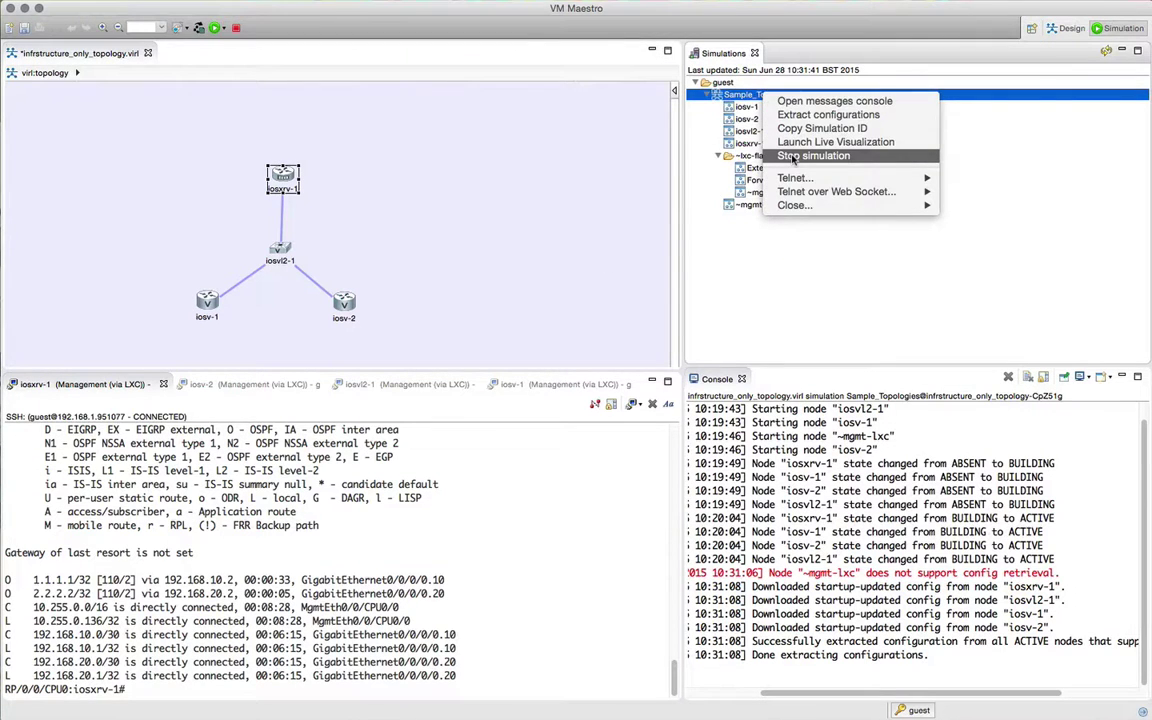
left_click(790, 157)
left_click(606, 348)
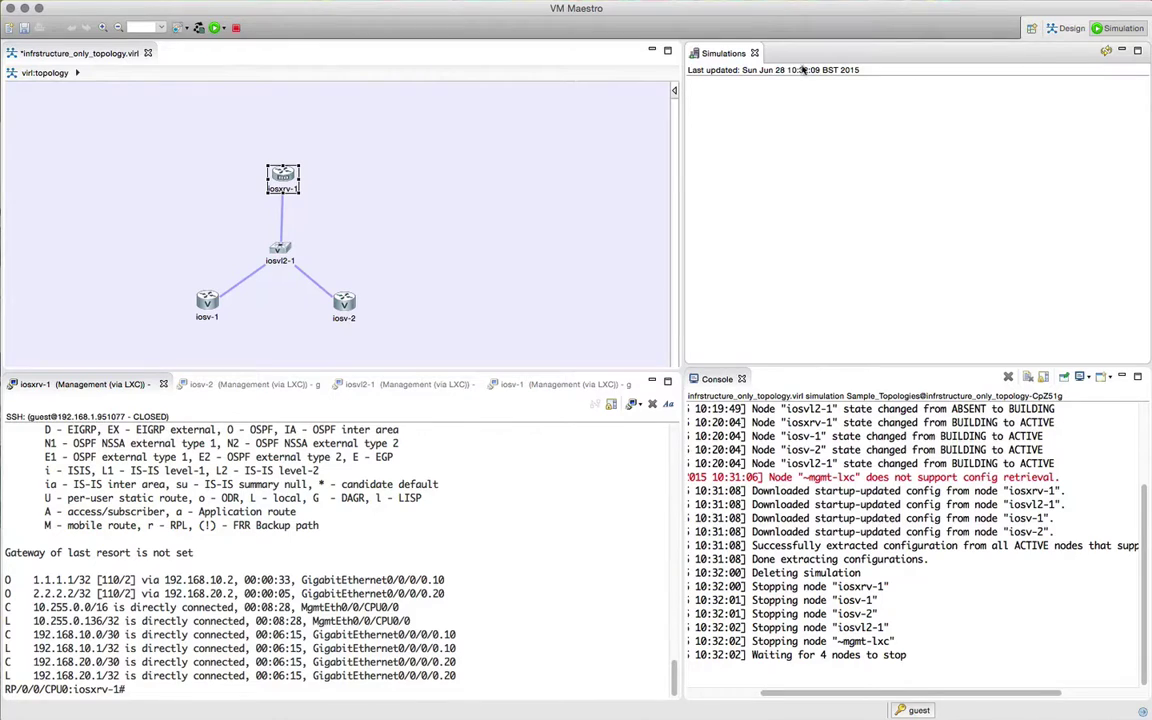
Step: Launch a new simulation of the topology from Design, continuing despite unsaved changes
left_click(1074, 31)
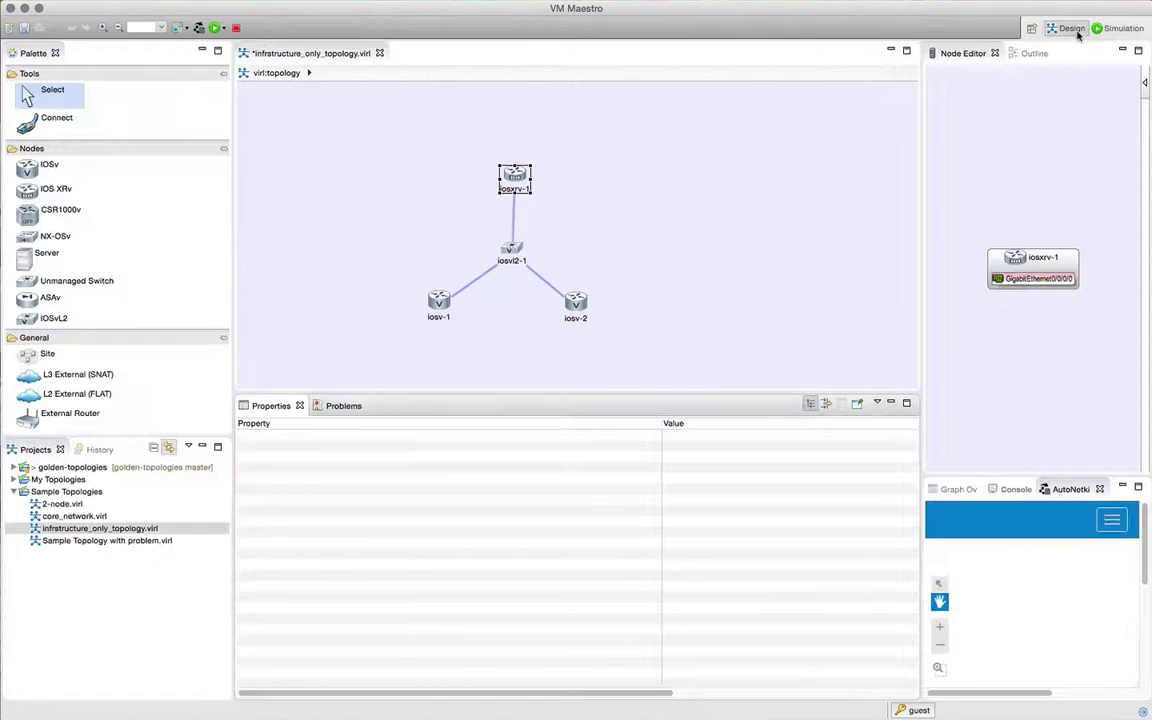
left_click(199, 29)
left_click(800, 301)
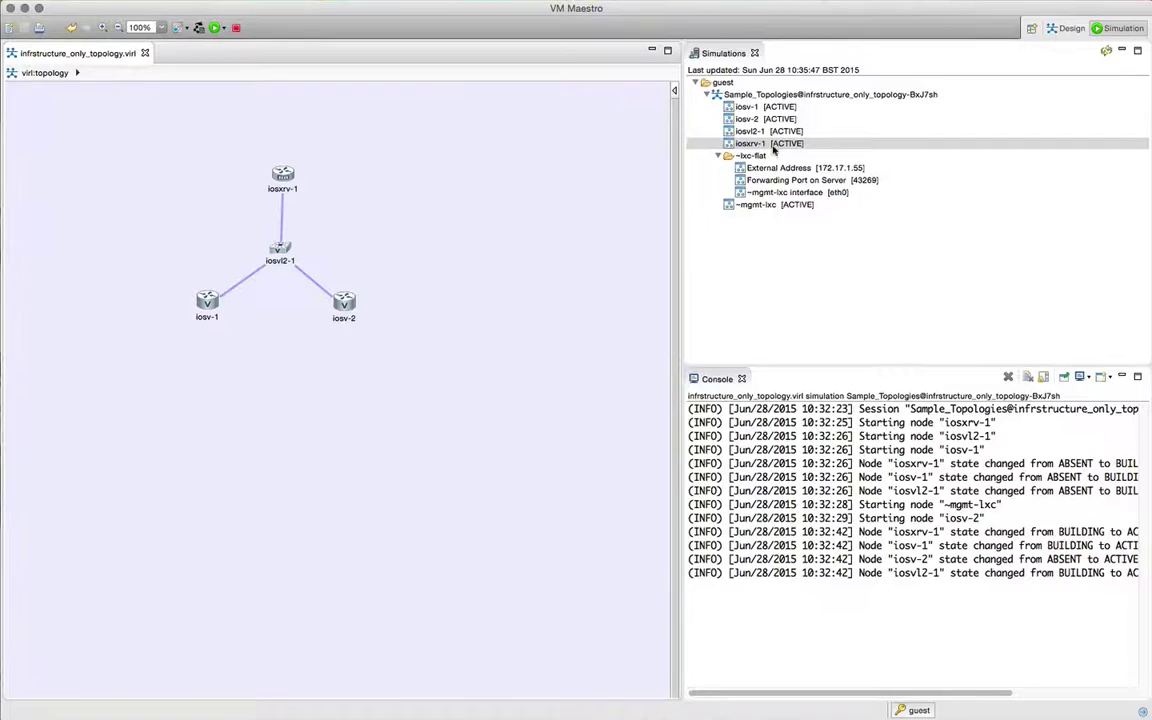
Step: SSH into iosxrv-1, log in, and check its interfaces with show ipv4 int brief
right_click(758, 146)
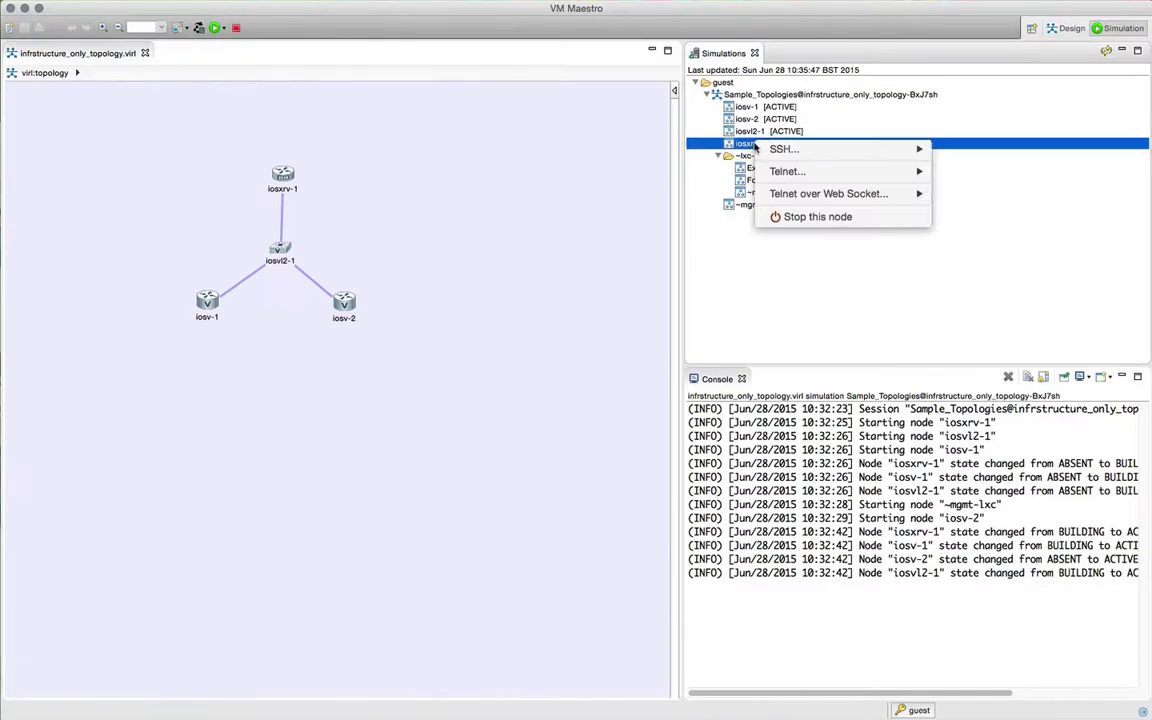
mouse_move(790, 147)
left_click(975, 150)
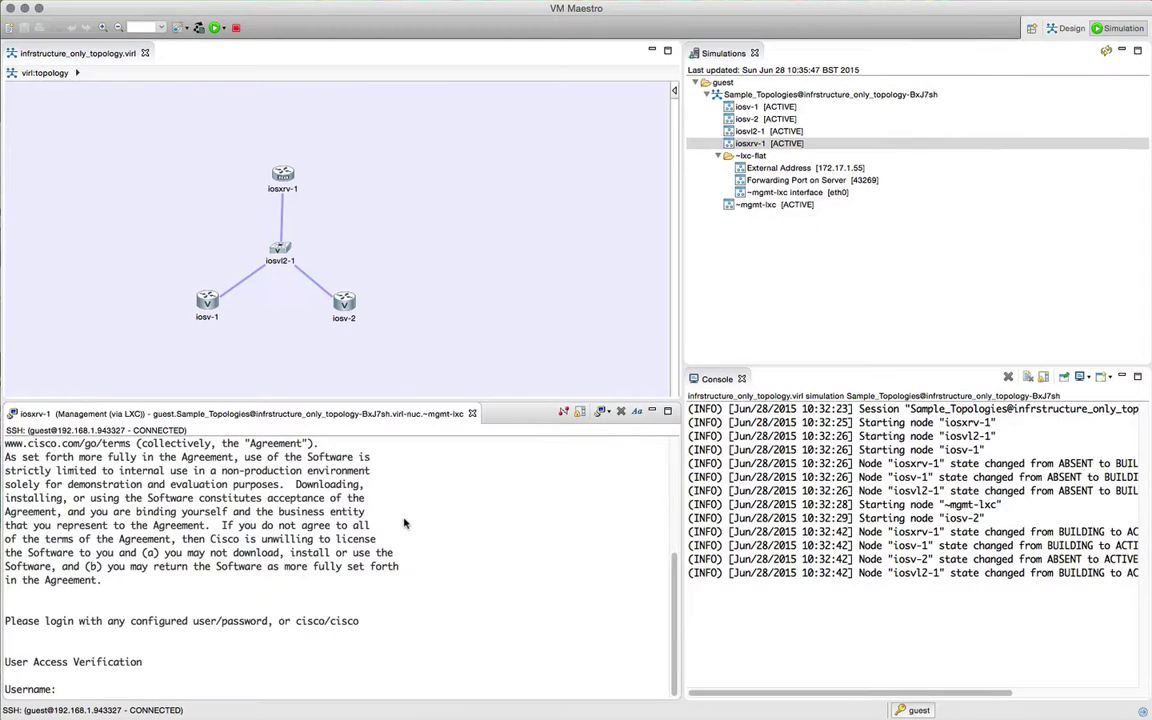
type("cisco")
key("Return")
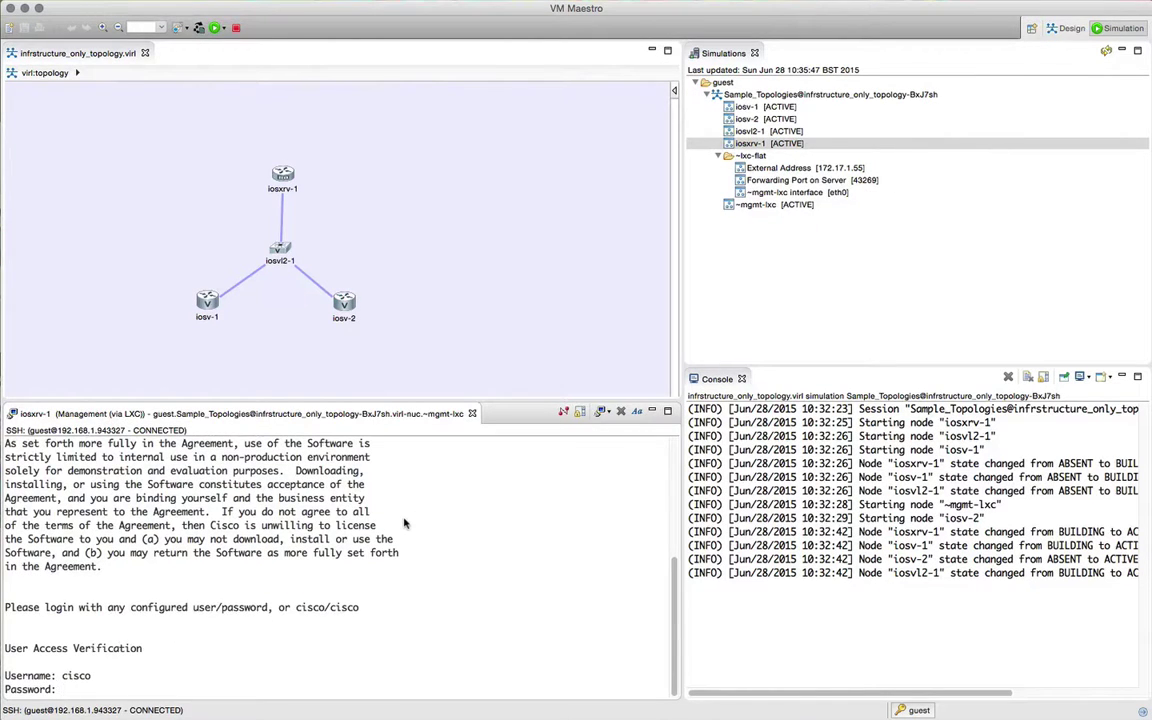
key("Return")
type("show ipv4")
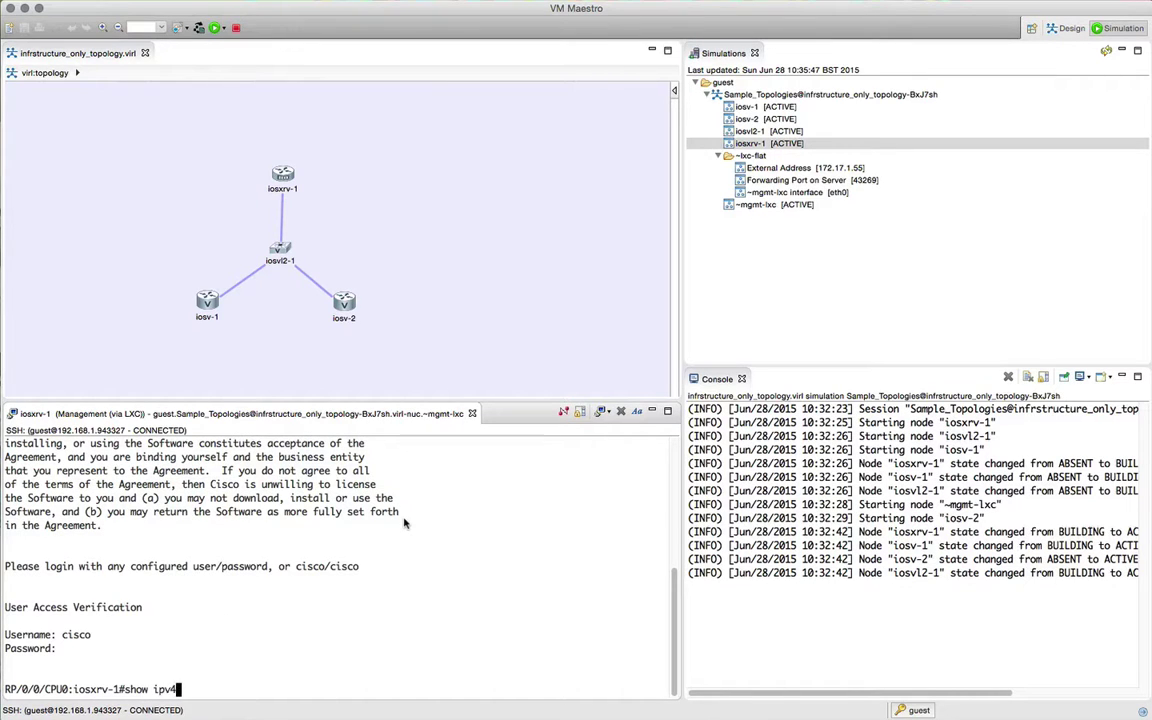
type(" int brief")
key("Return")
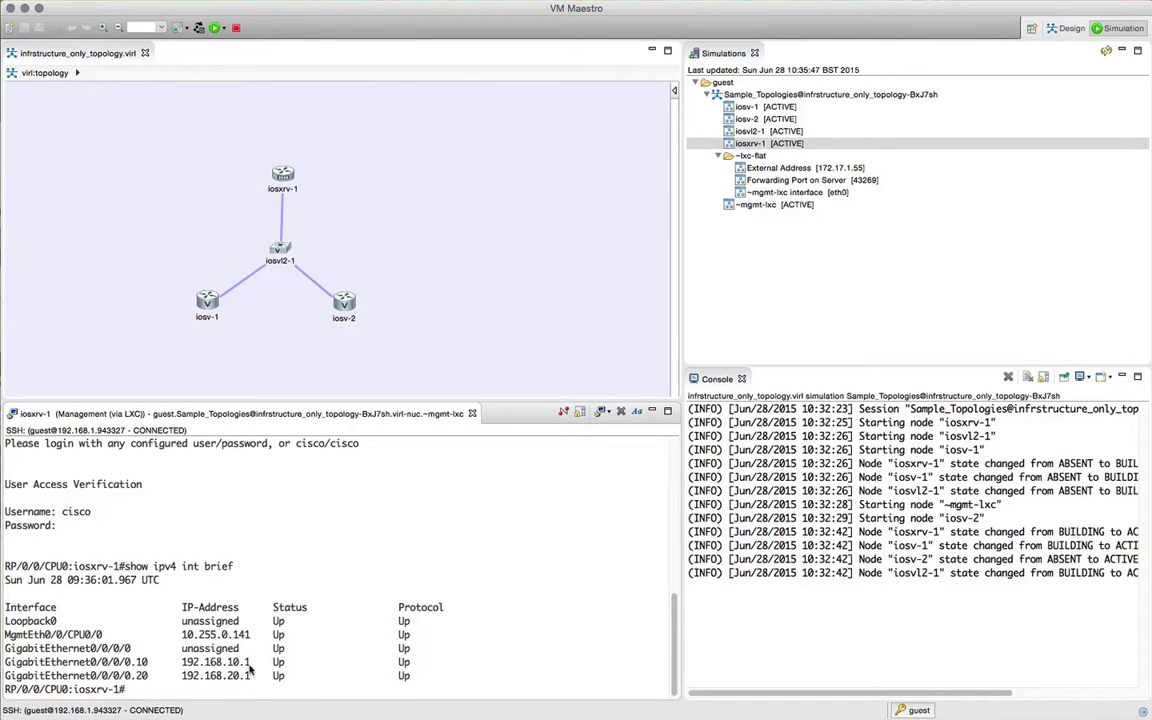
Step: Ping 192.168.10.2 and 192.168.20.2 from iosxrv-1
type("ping 192.168.10.2")
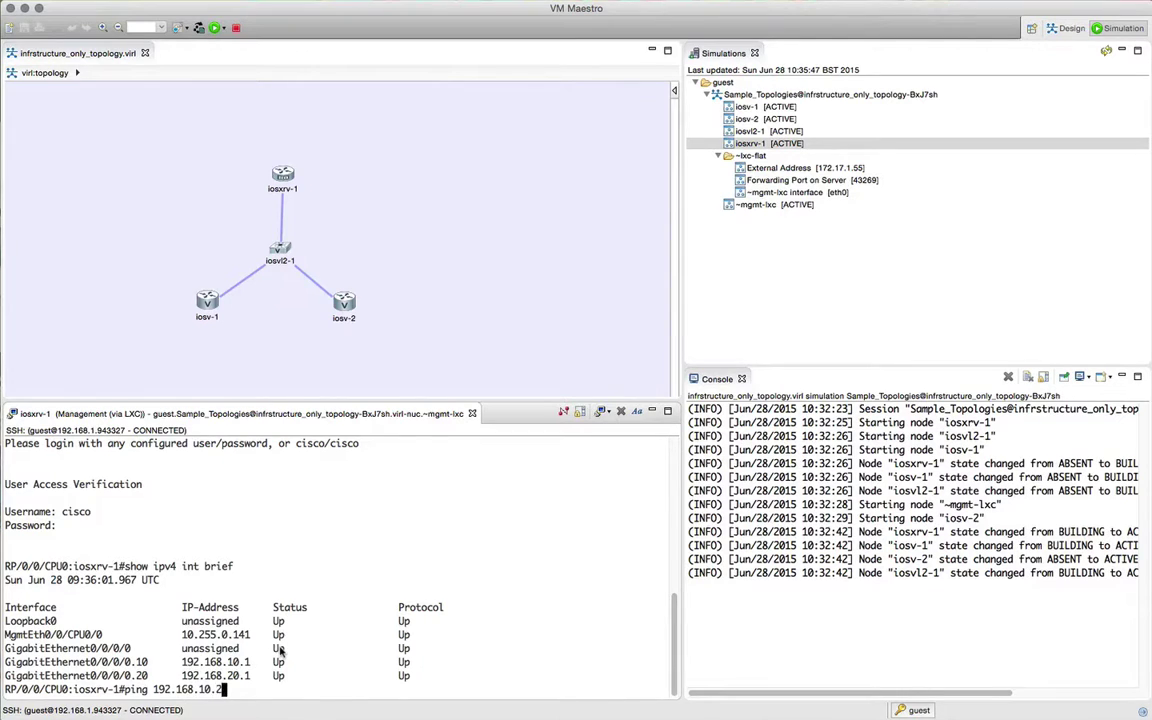
key("Return")
key("Up")
key("BackSpace")
key("BackSpace")
key("BackSpace")
key("BackSpace")
type("20")
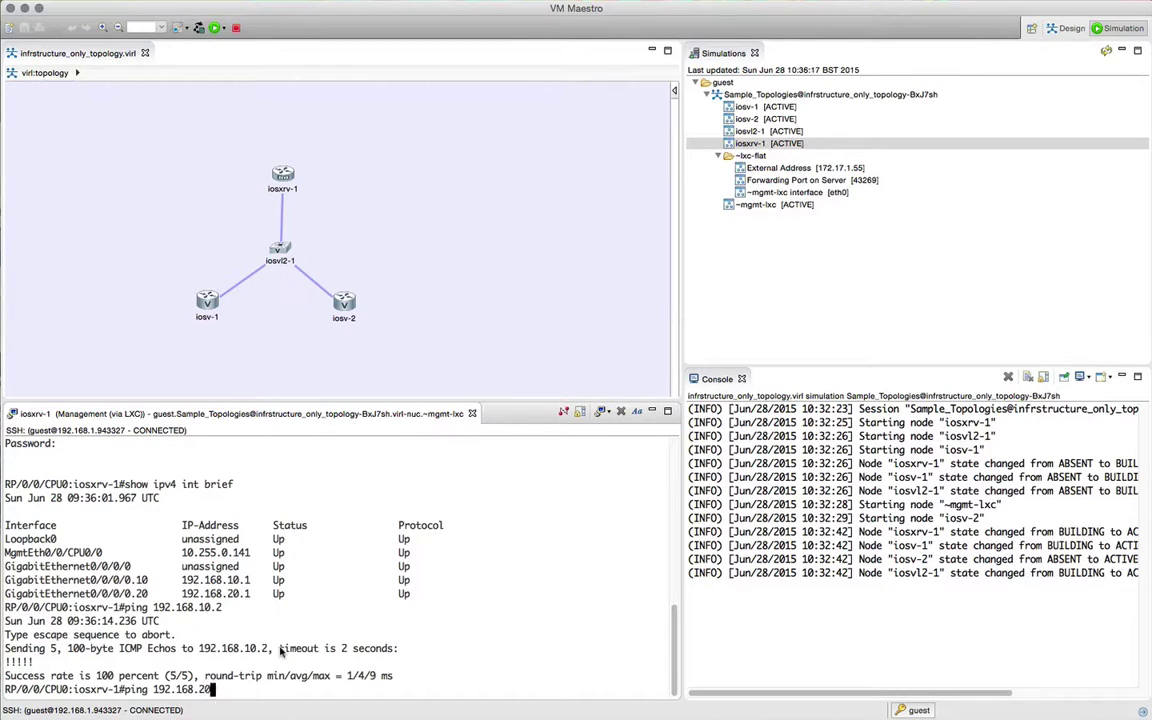
type(".2")
key("Return")
Step: Show iosxrv-1's IPv4 routing table to confirm OSPF routes to 1.1.1.1 and 2.2.2.2
type("show ")
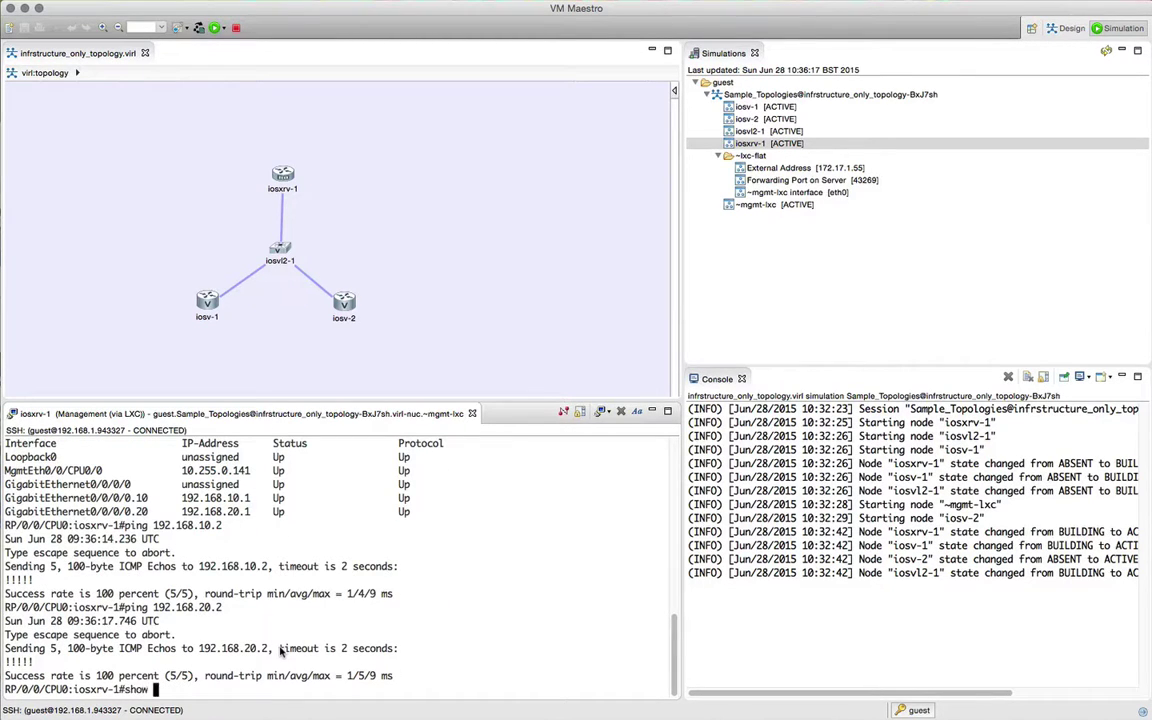
type("ip ")
type("route ipv")
type("4")
key("Return")
key("space")
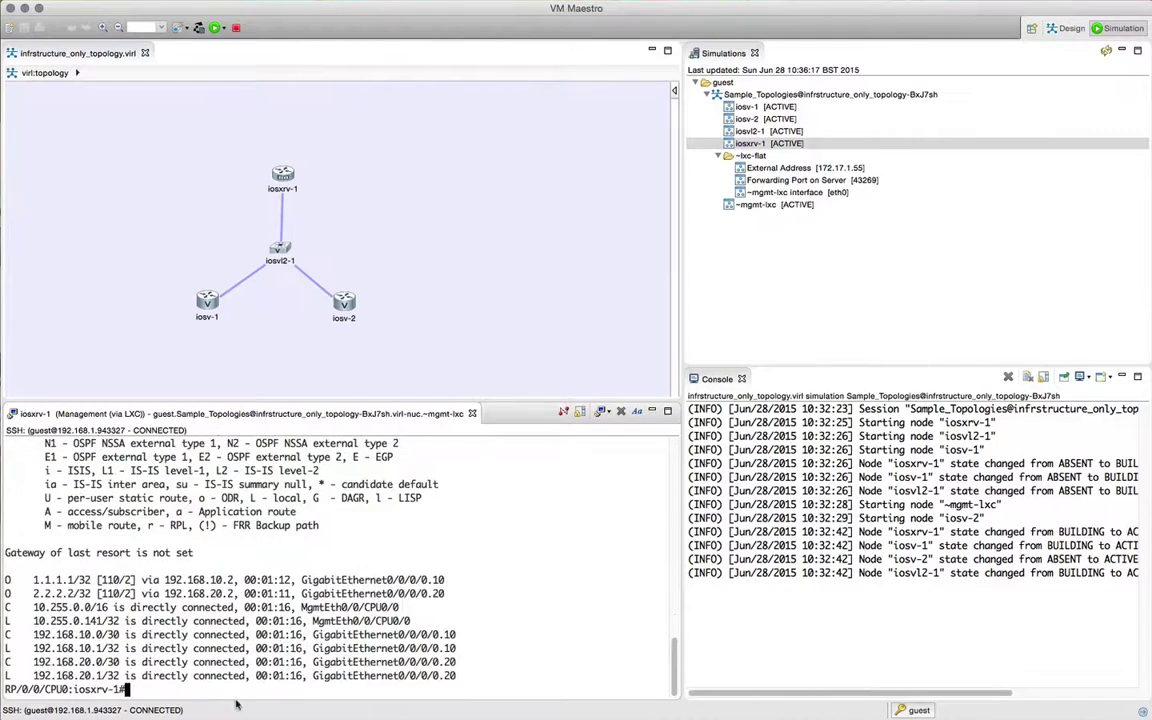